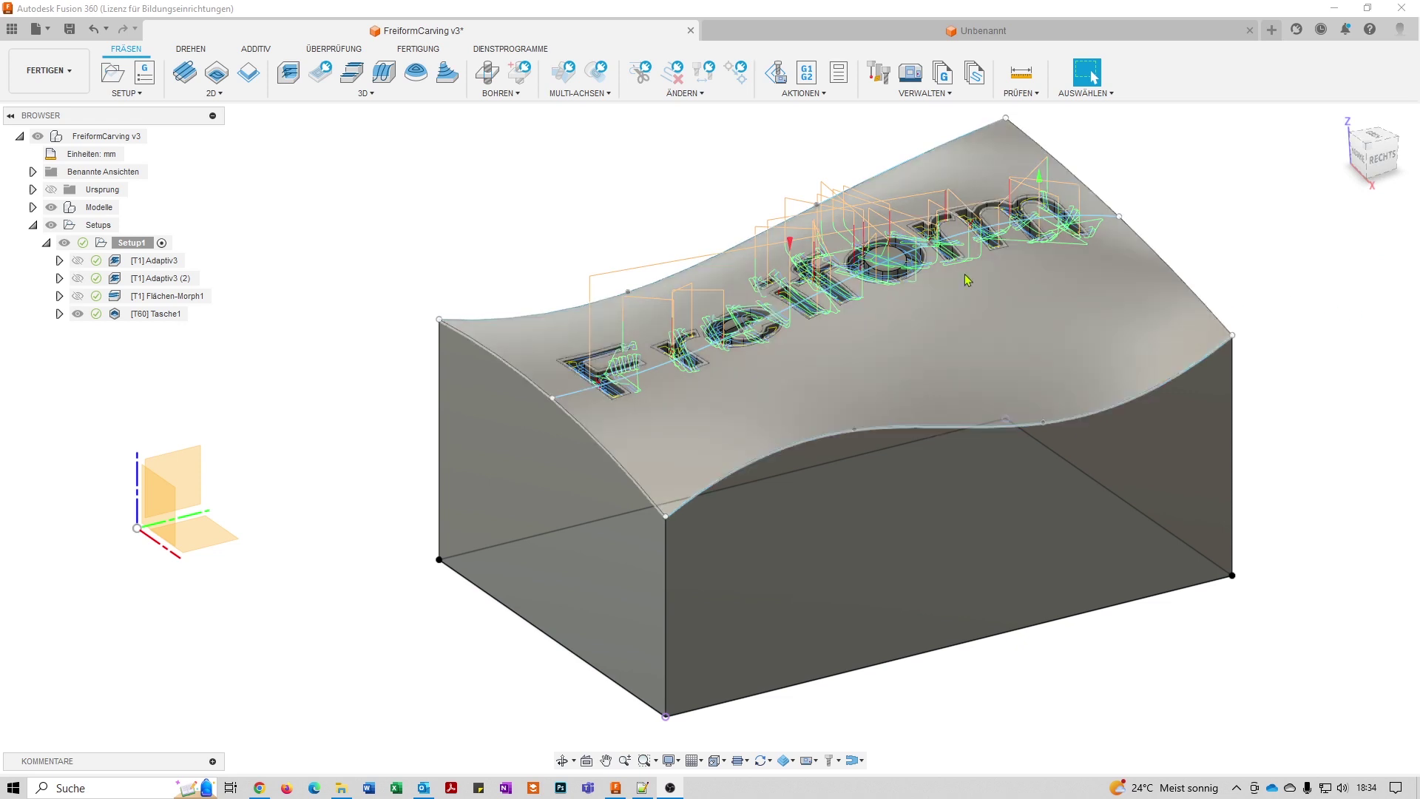
Select the [T60] Tasche1 pocket operation and play its cutting simulation.
click(113, 320)
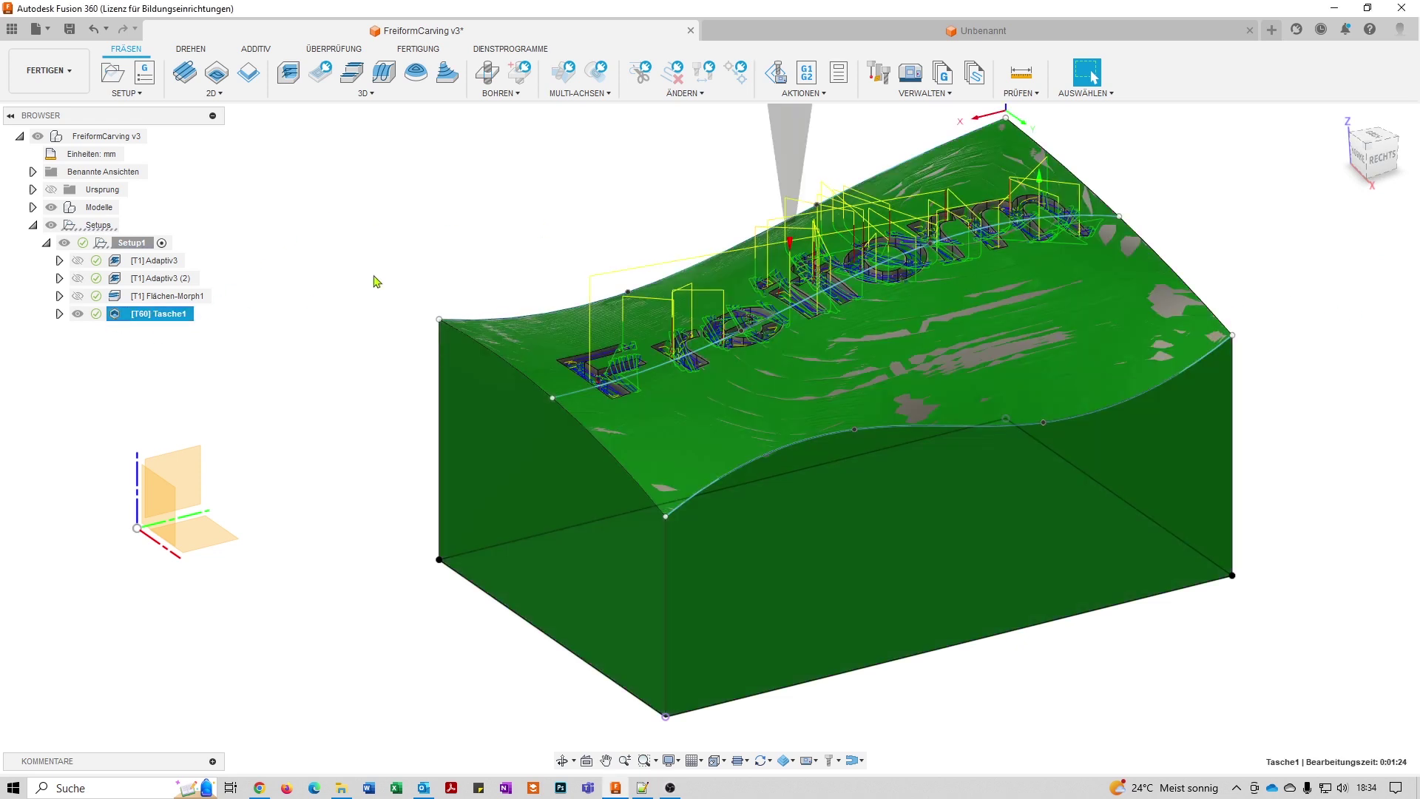
click(775, 71)
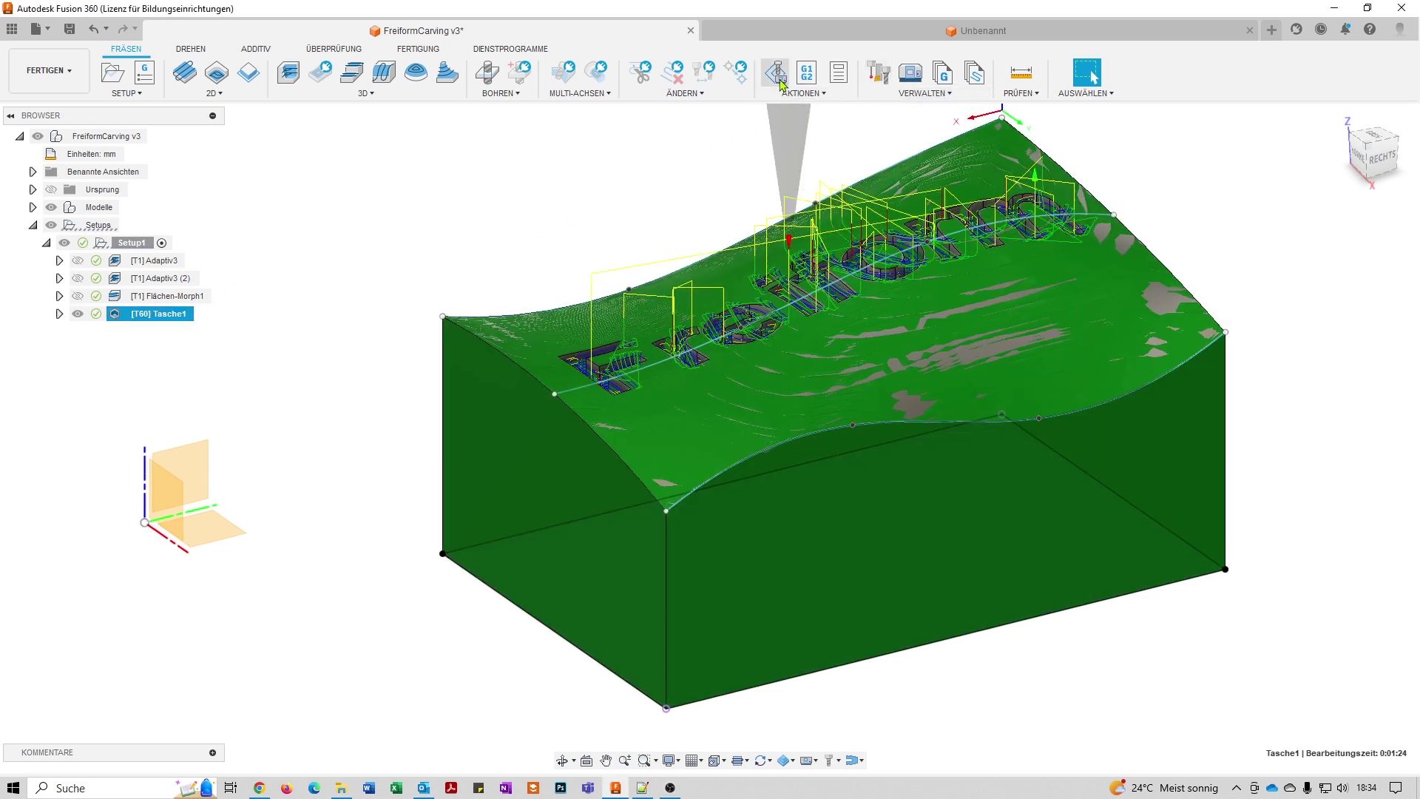
click(707, 711)
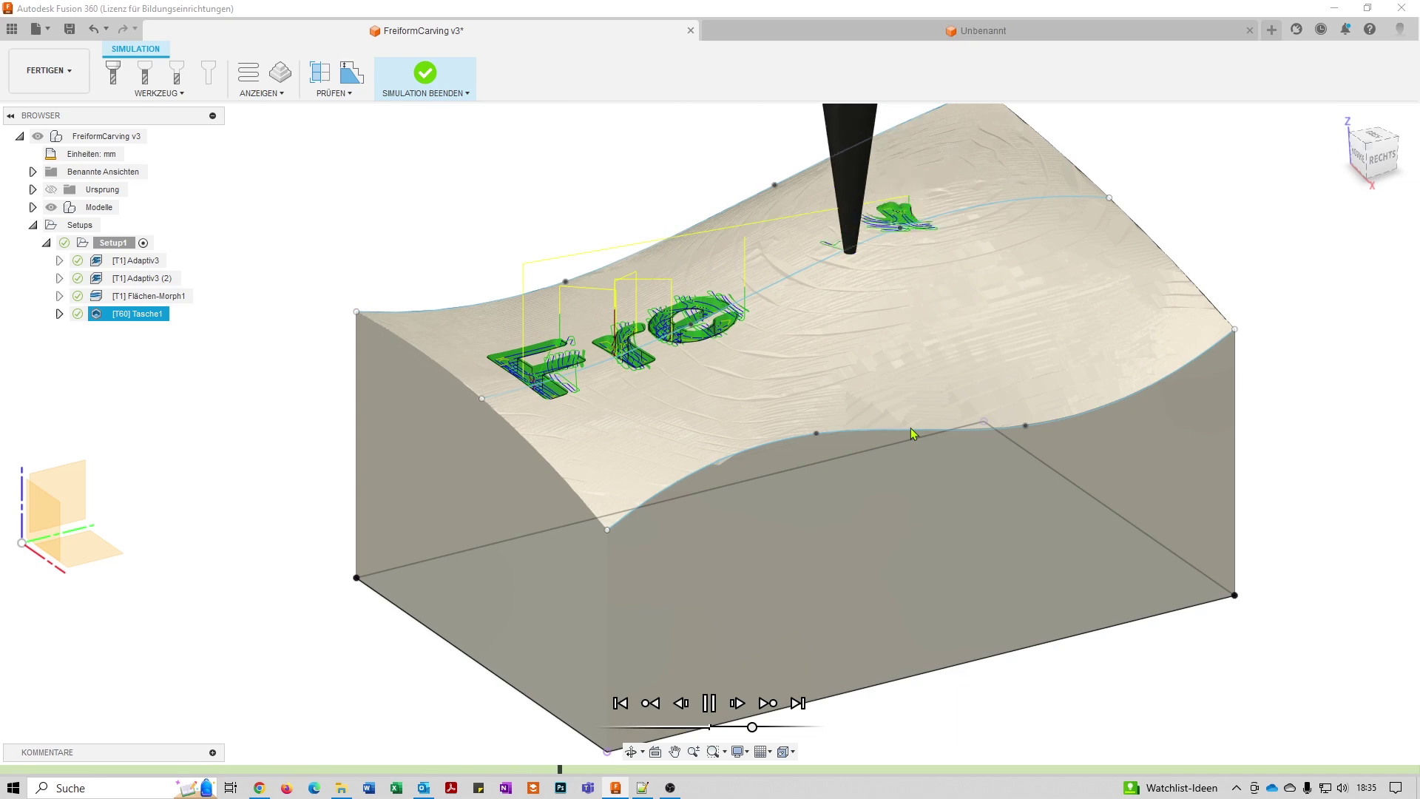
Zoom and pan to inspect the carved Freiform letters, then exit the simulation.
scroll(845, 260, up, 2)
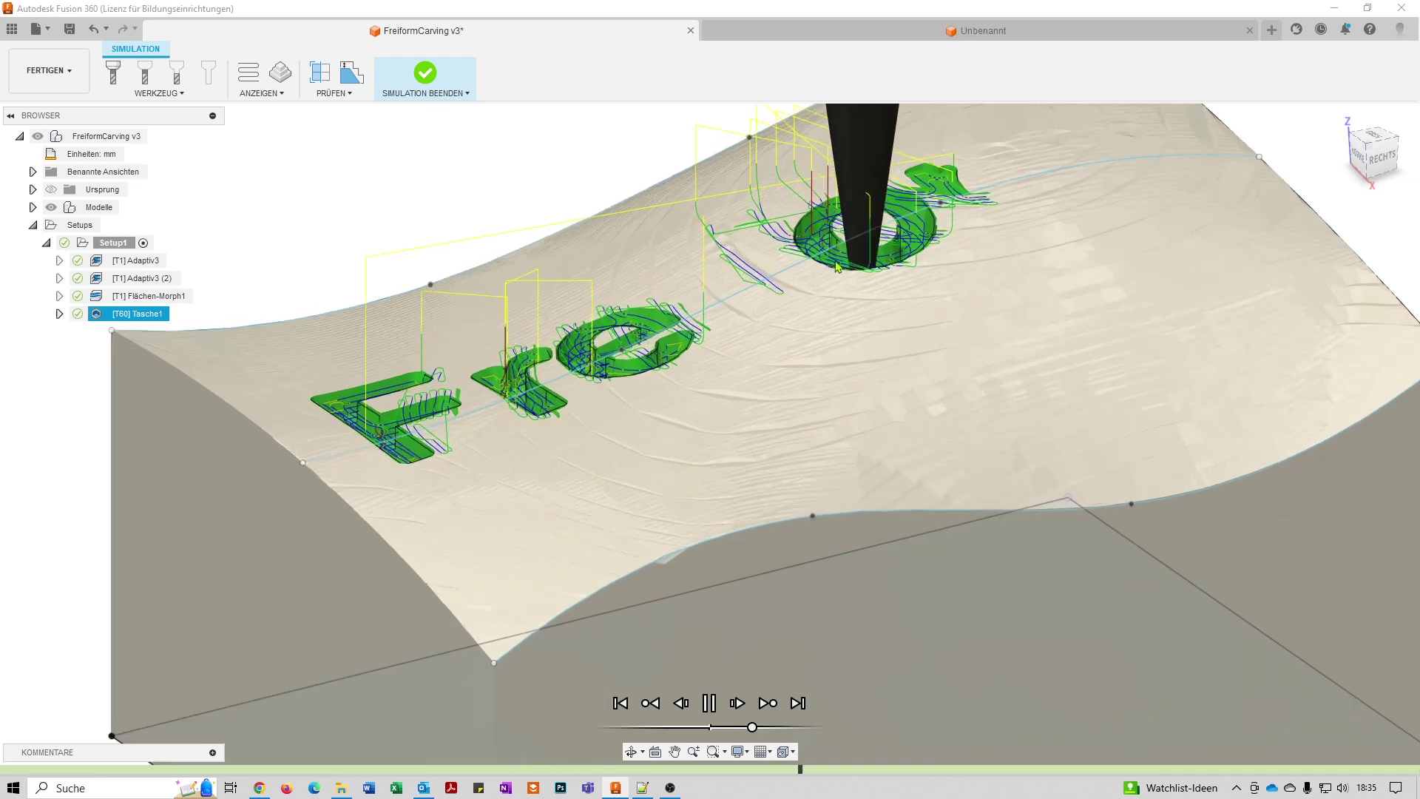
scroll(844, 260, up, 2)
scroll(845, 260, up, 2)
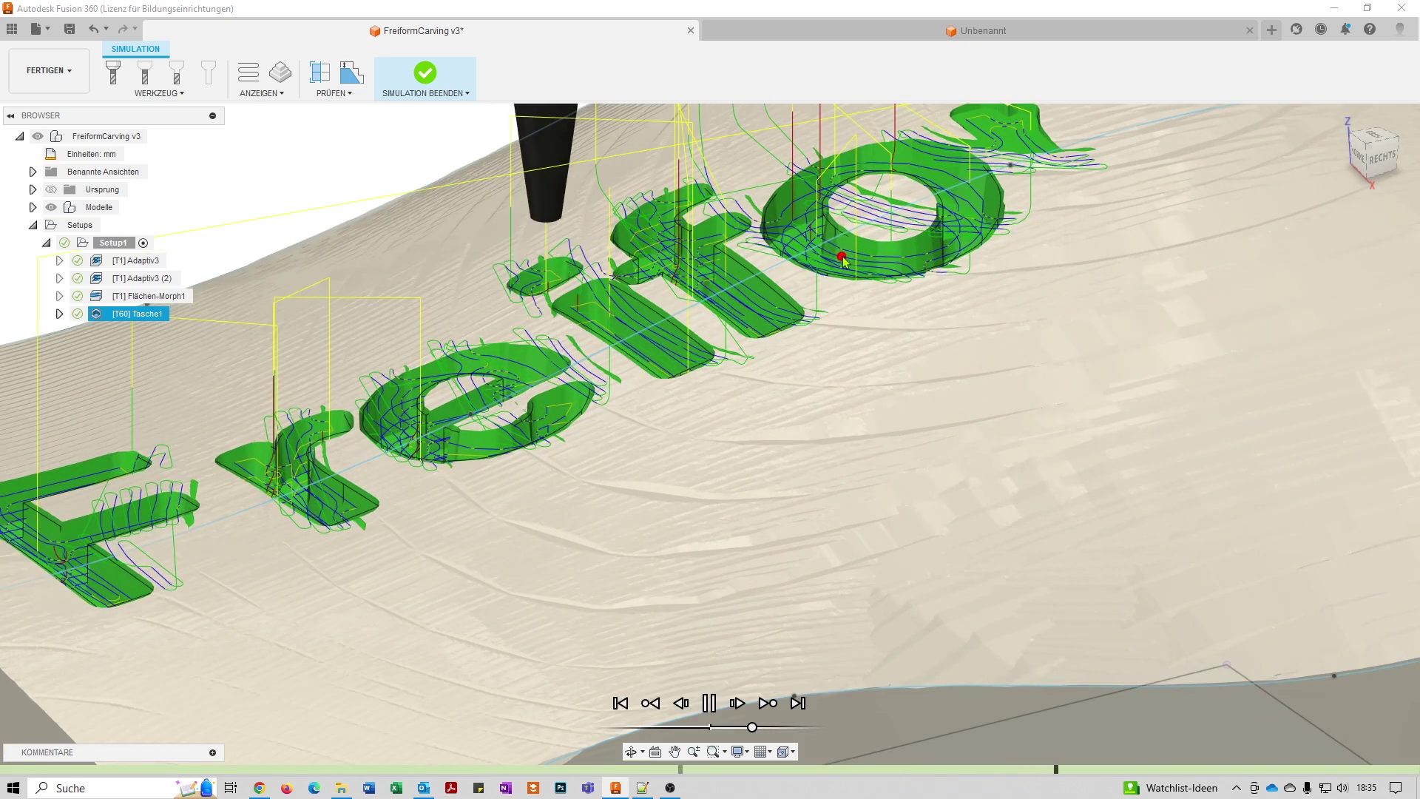
scroll(958, 230, down, 3)
scroll(1115, 215, down, 2)
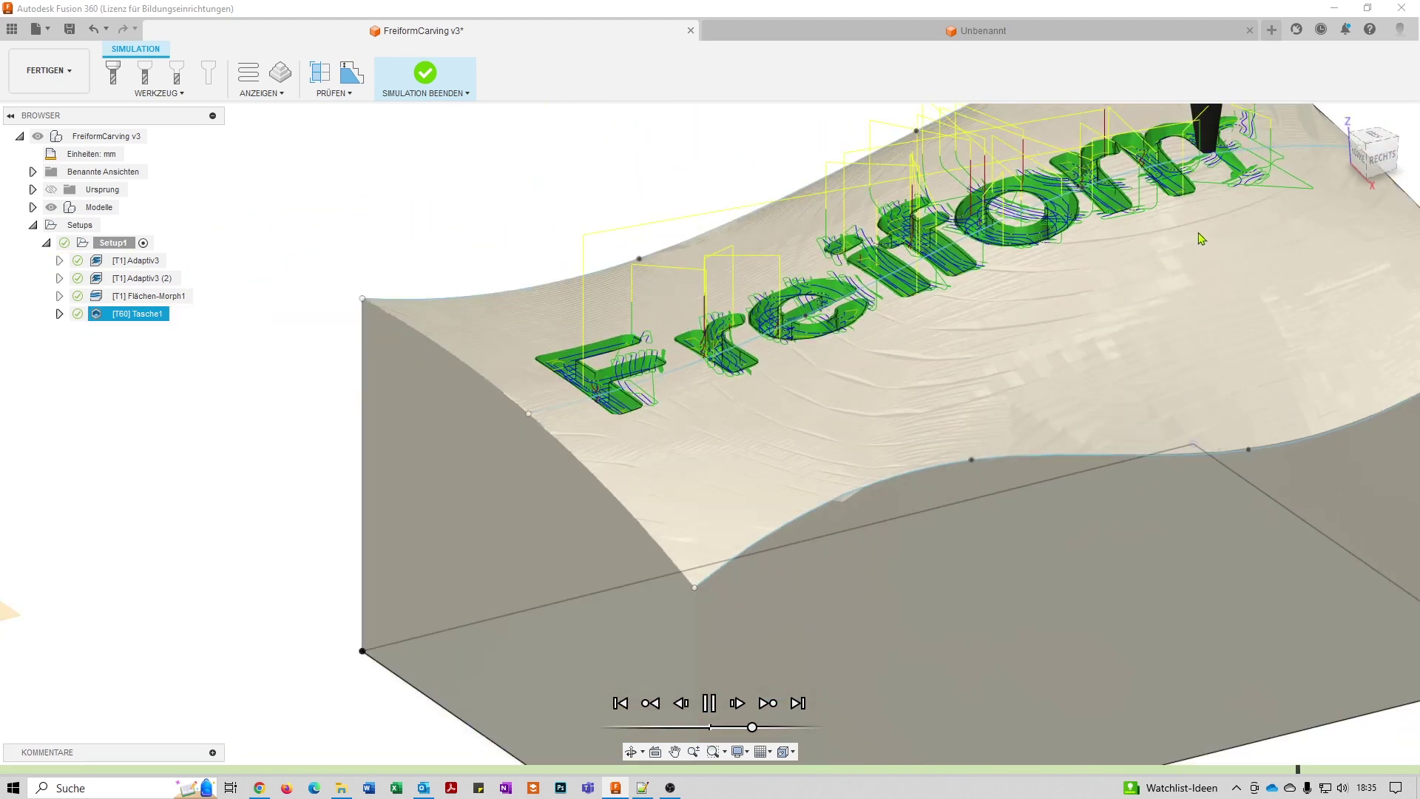
scroll(1183, 262, down, 2)
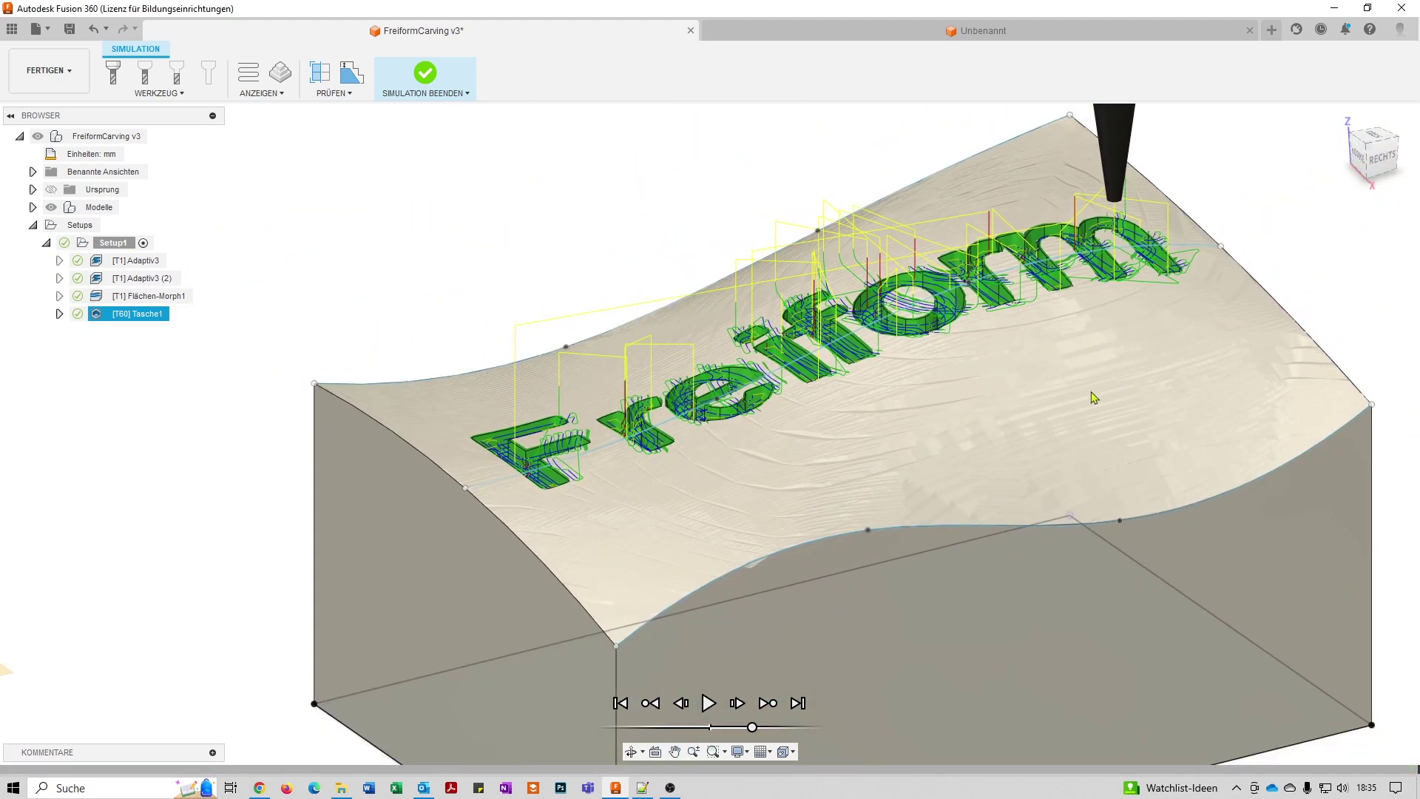
middle_drag(978, 470, 973, 434)
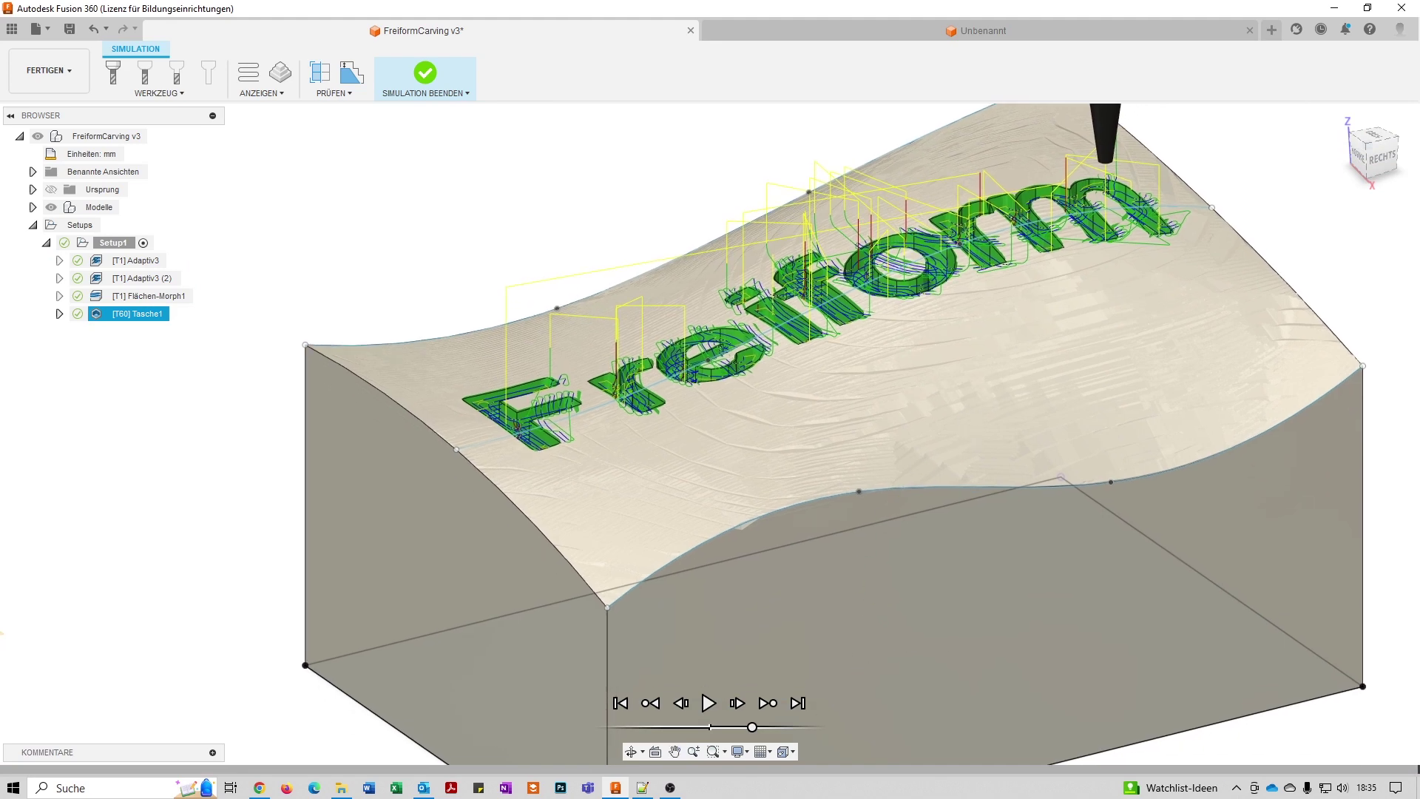
key(Escape)
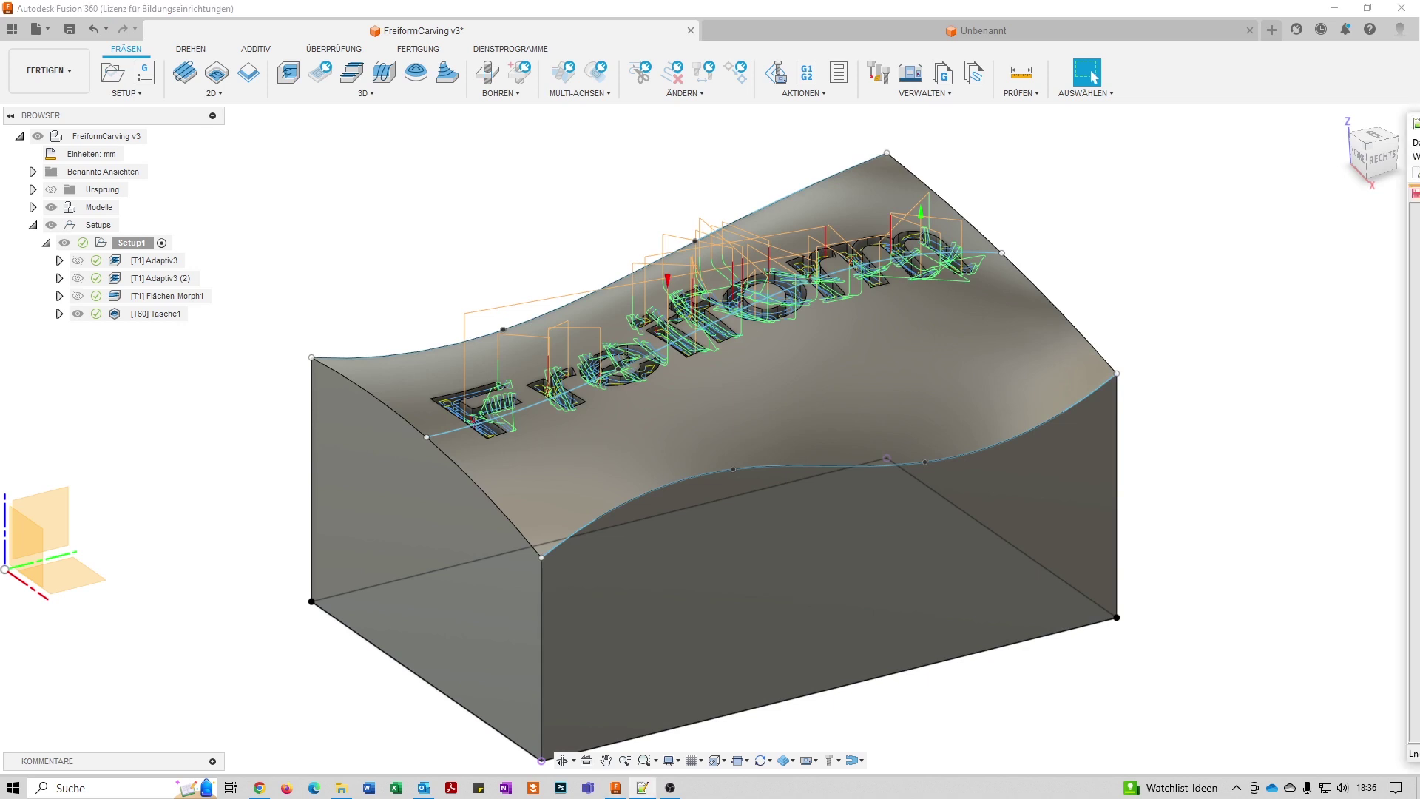
Move the Notepad++ points.csv window next to the Fusion 360 viewport.
drag(1419, 152, 1148, 114)
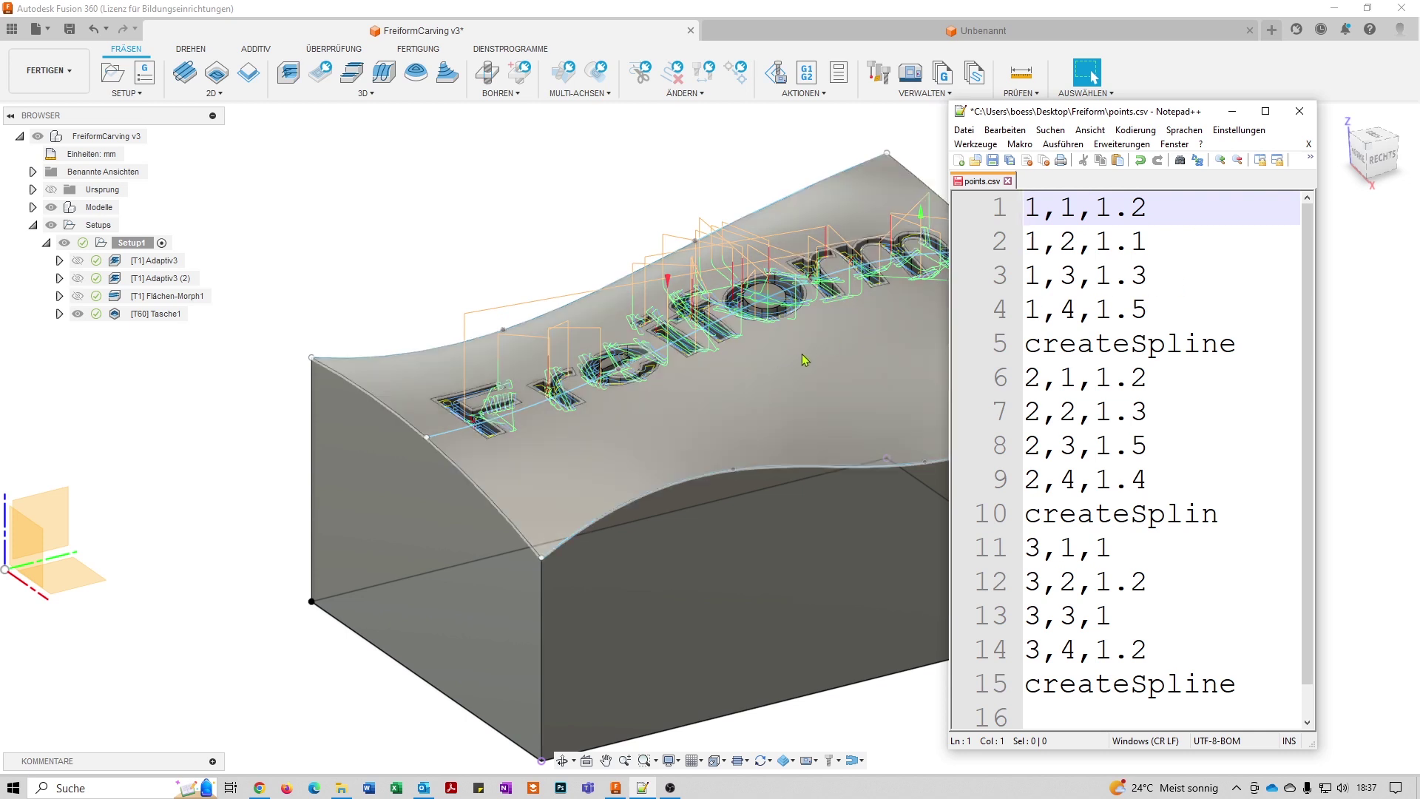
Click into the points.csv text, then minimize Notepad++ to reveal the carved block.
click(826, 302)
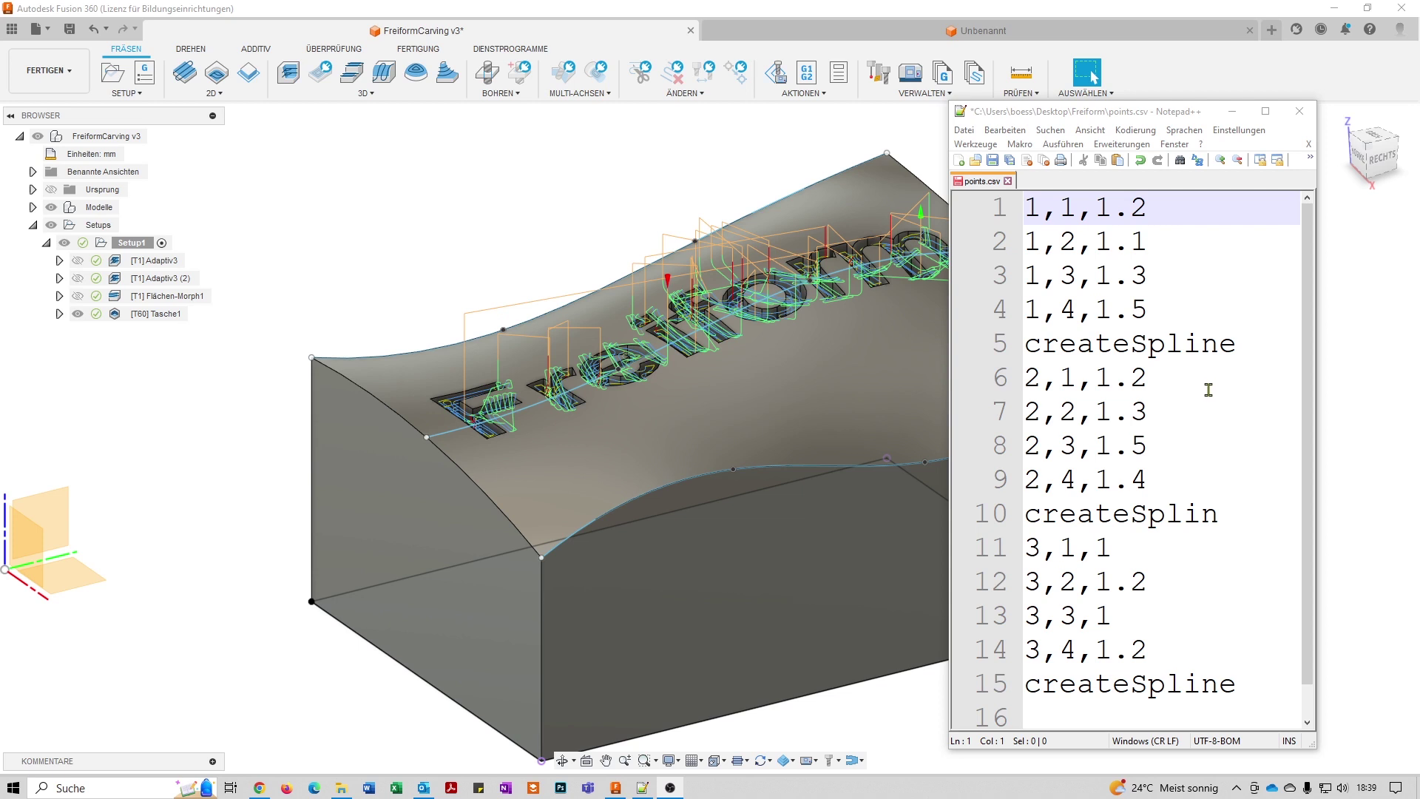
click(355, 209)
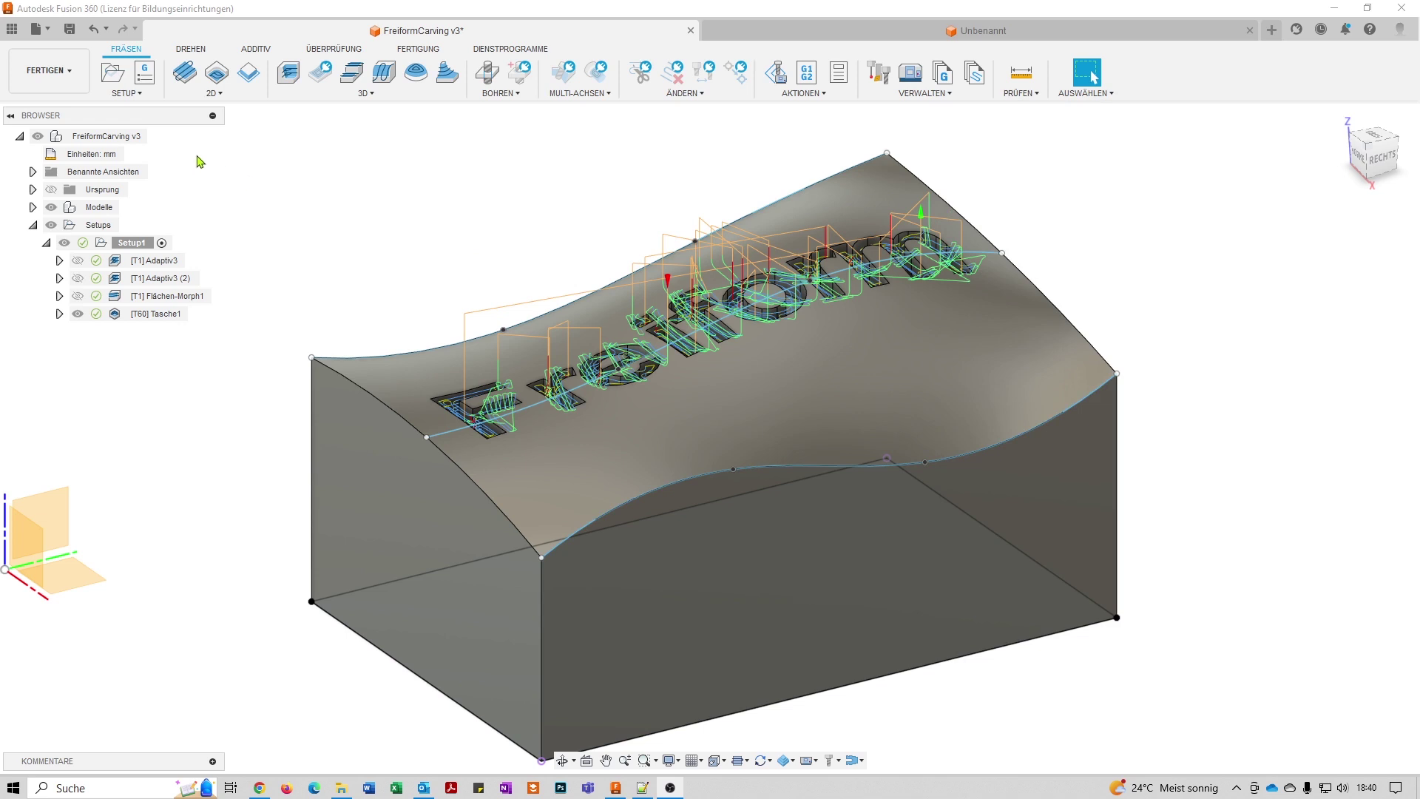
Switch from FERTIGEN to the KONSTRUKTION workspace and go to the empty Unbenannt document.
click(74, 78)
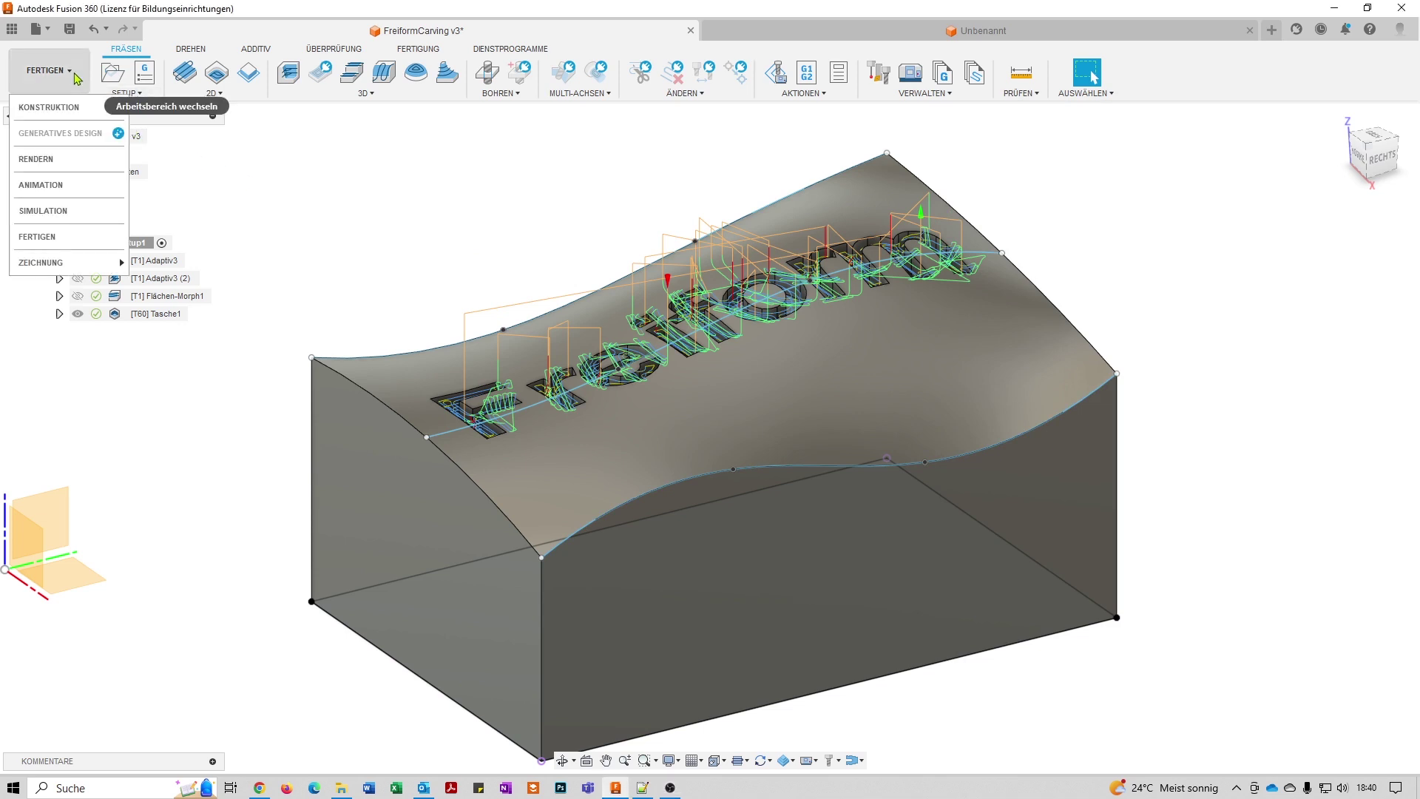
click(74, 111)
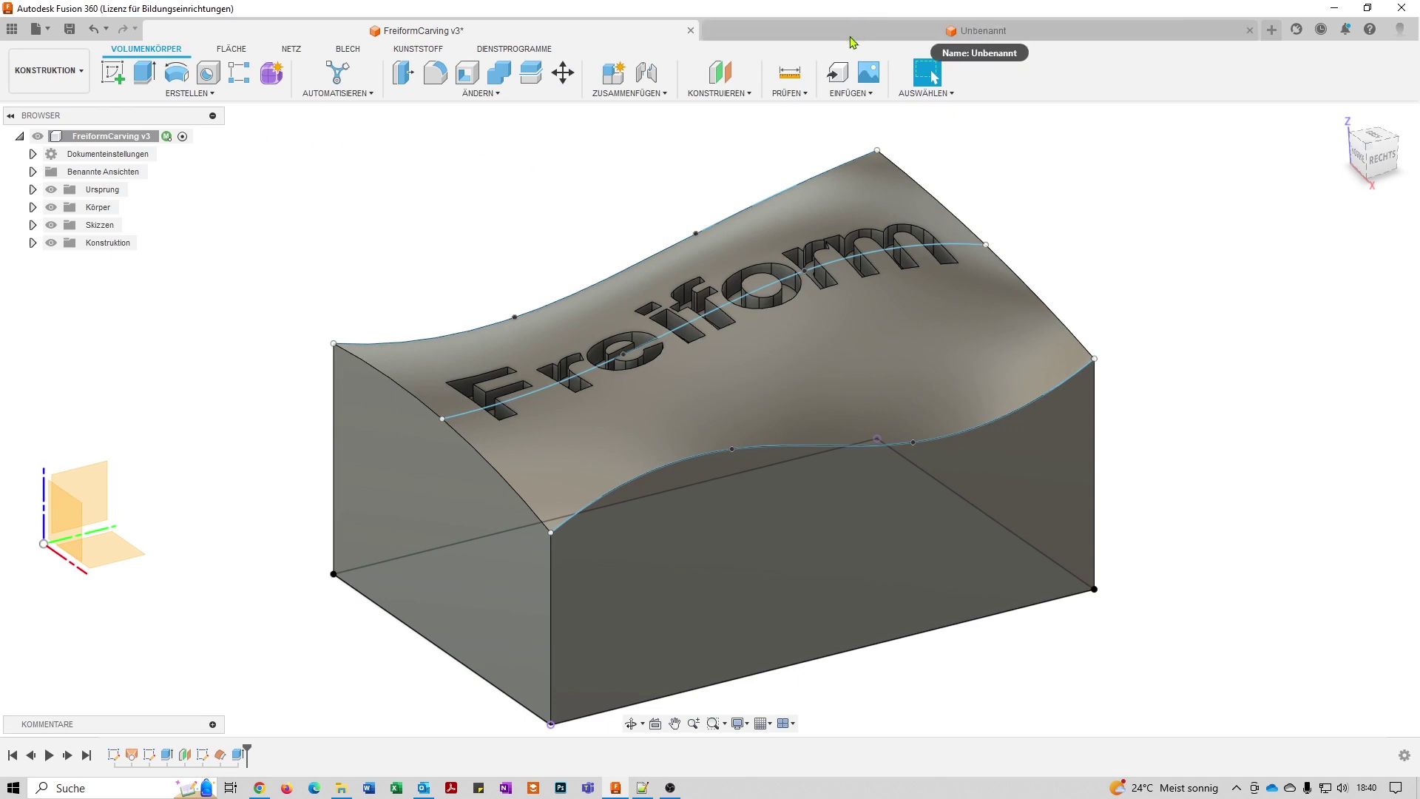
click(850, 37)
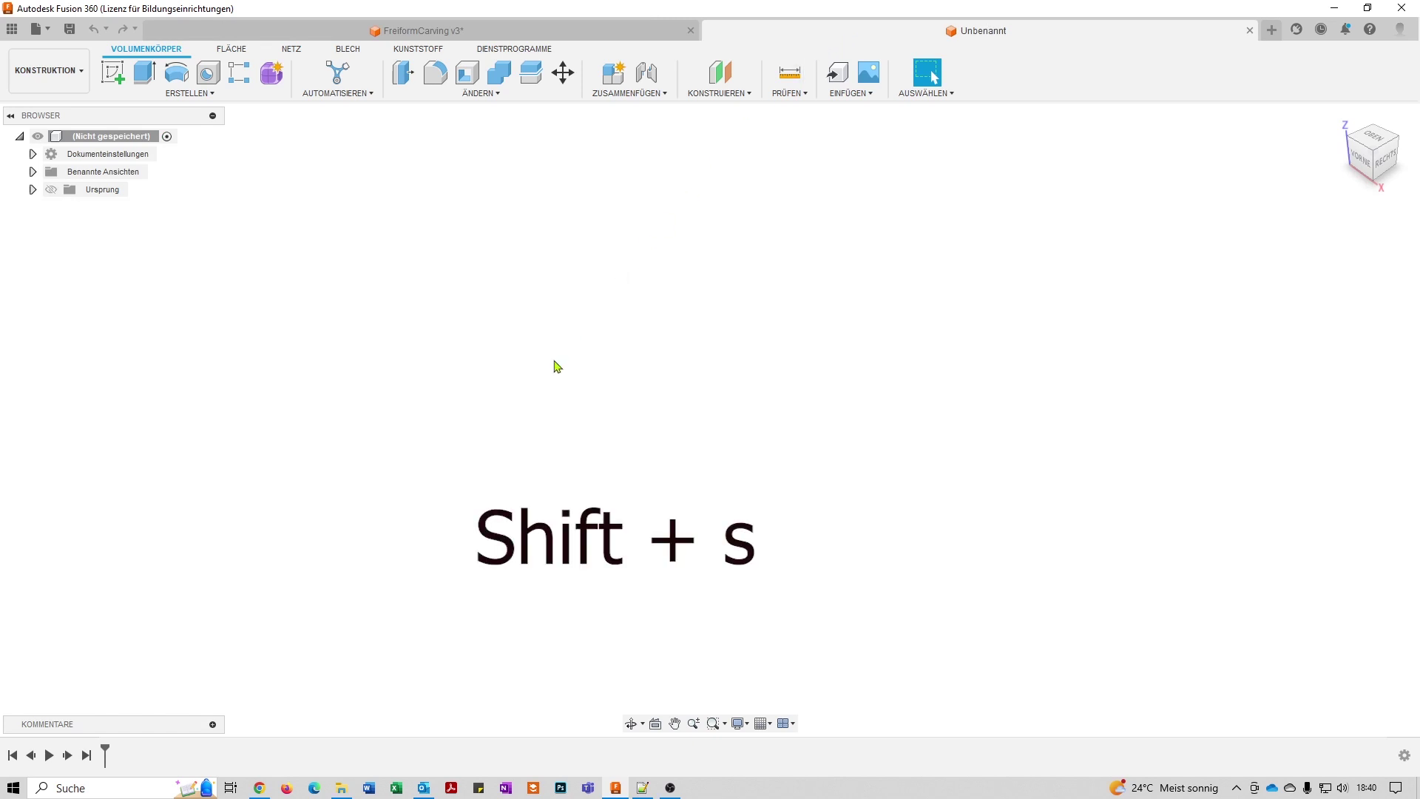
Select the ImportSplineCSV_Boes script under Meine Skripte, glance at points.csv, and run the script.
key(shift+s)
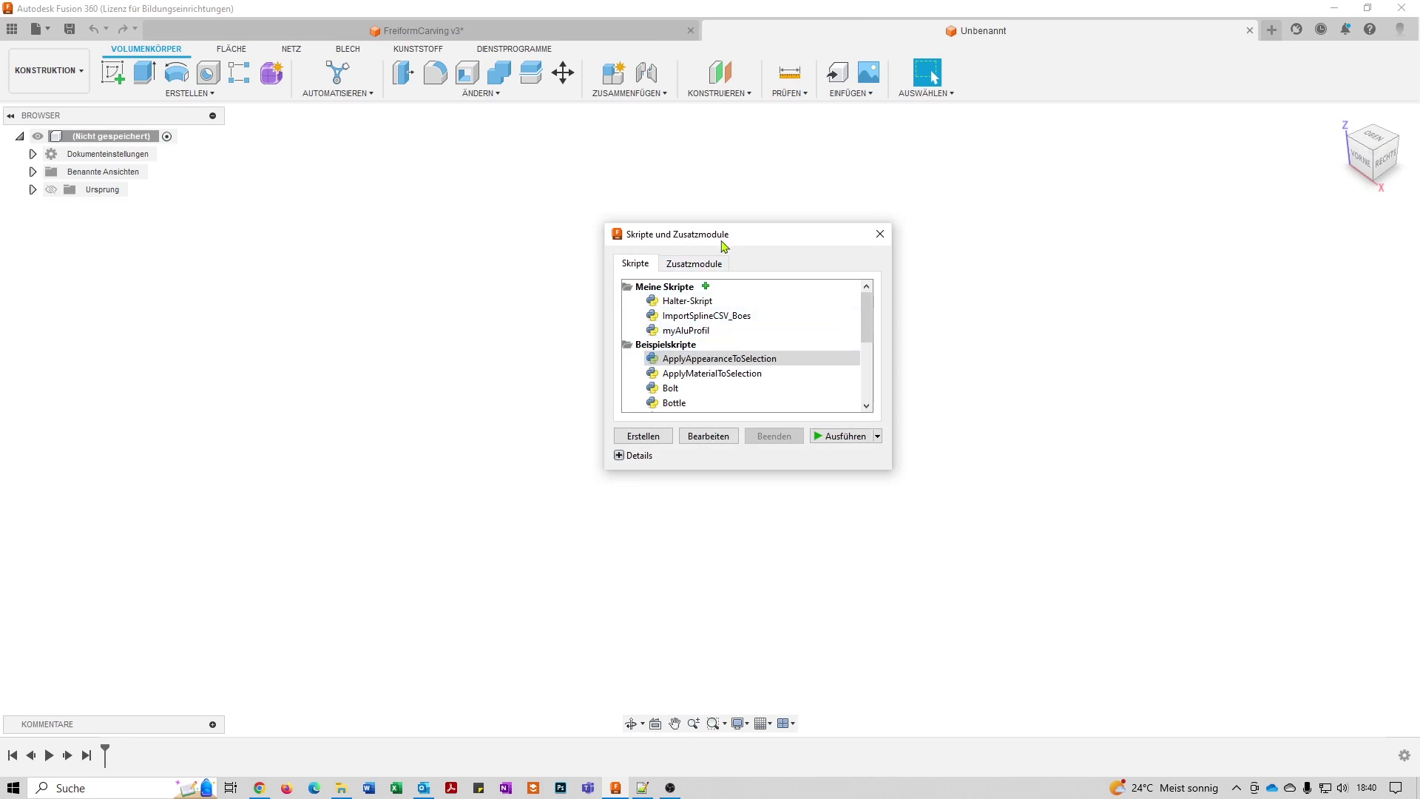
click(726, 318)
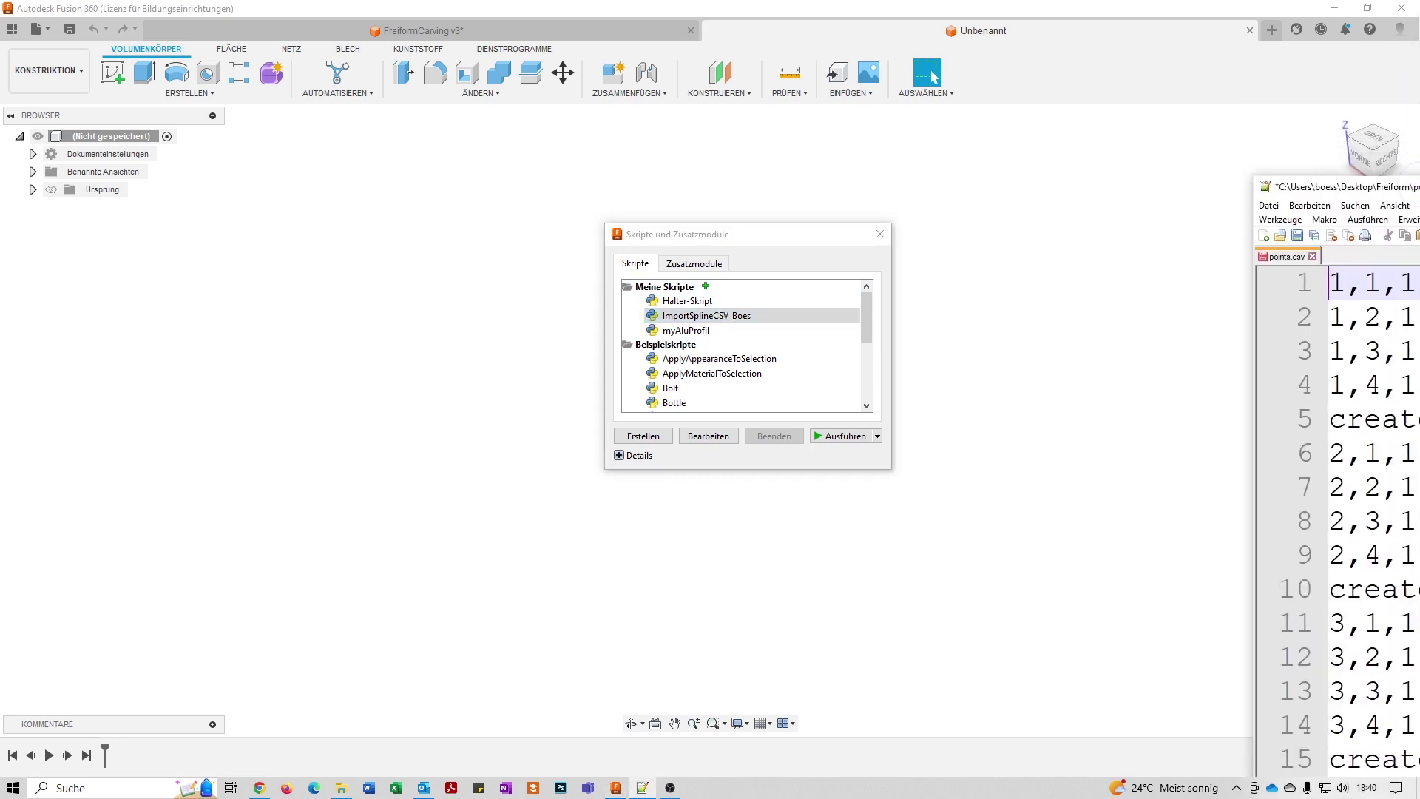
mouse_move(1331, 111)
mouse_down()
mouse_move(1414, 124)
mouse_move(1154, 101)
mouse_up()
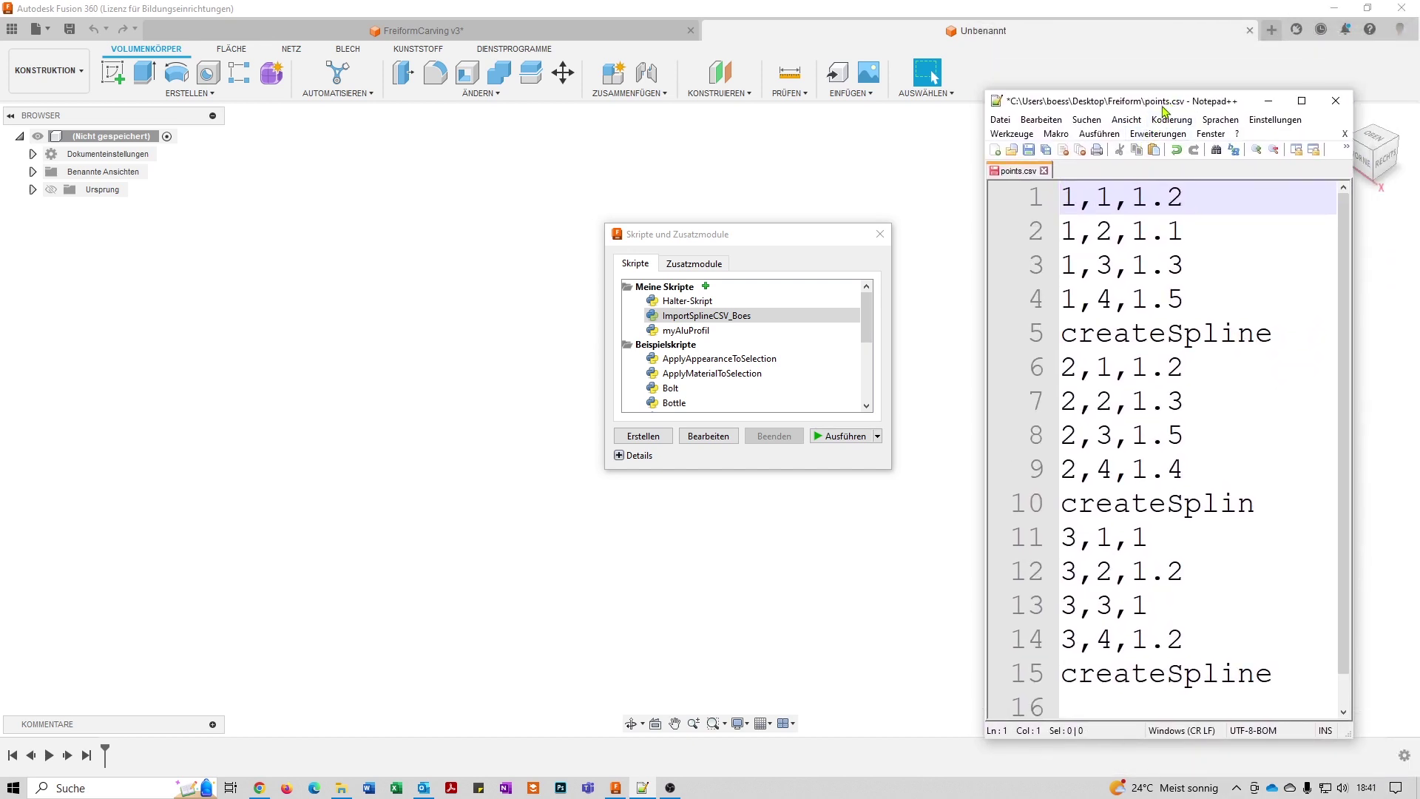
drag(1164, 106, 1419, 108)
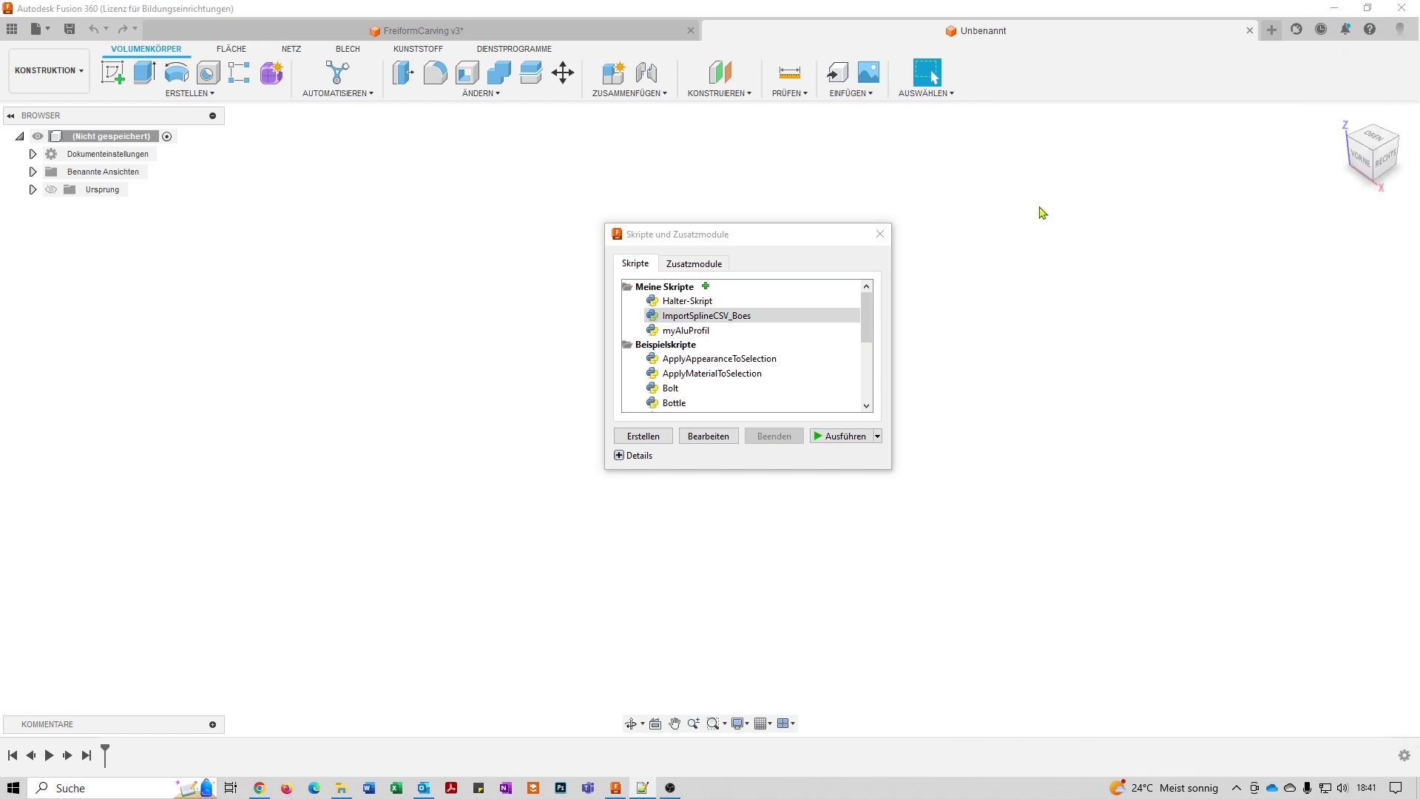
click(855, 438)
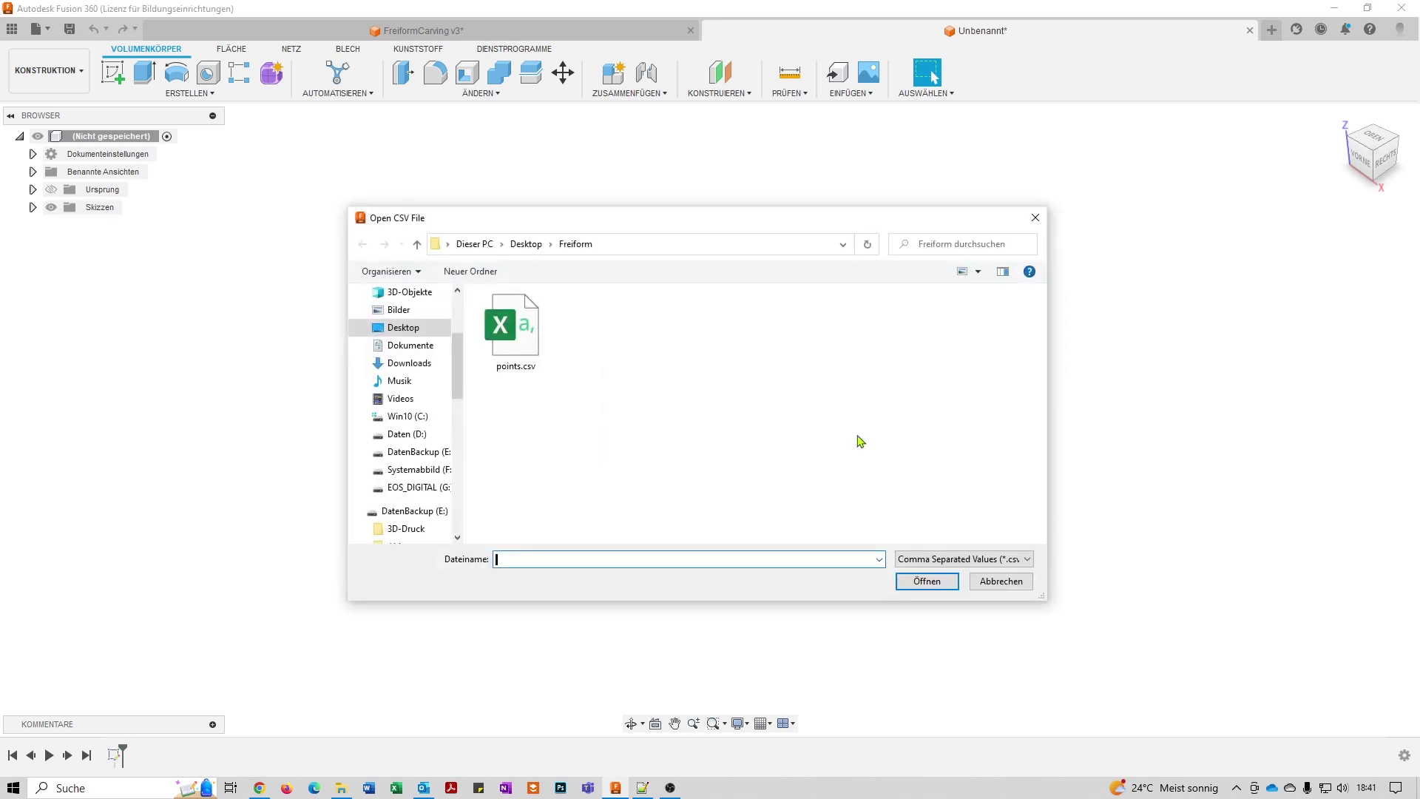
Import points.csv with the script and move the Notepad++ window out of the way.
double_click(530, 338)
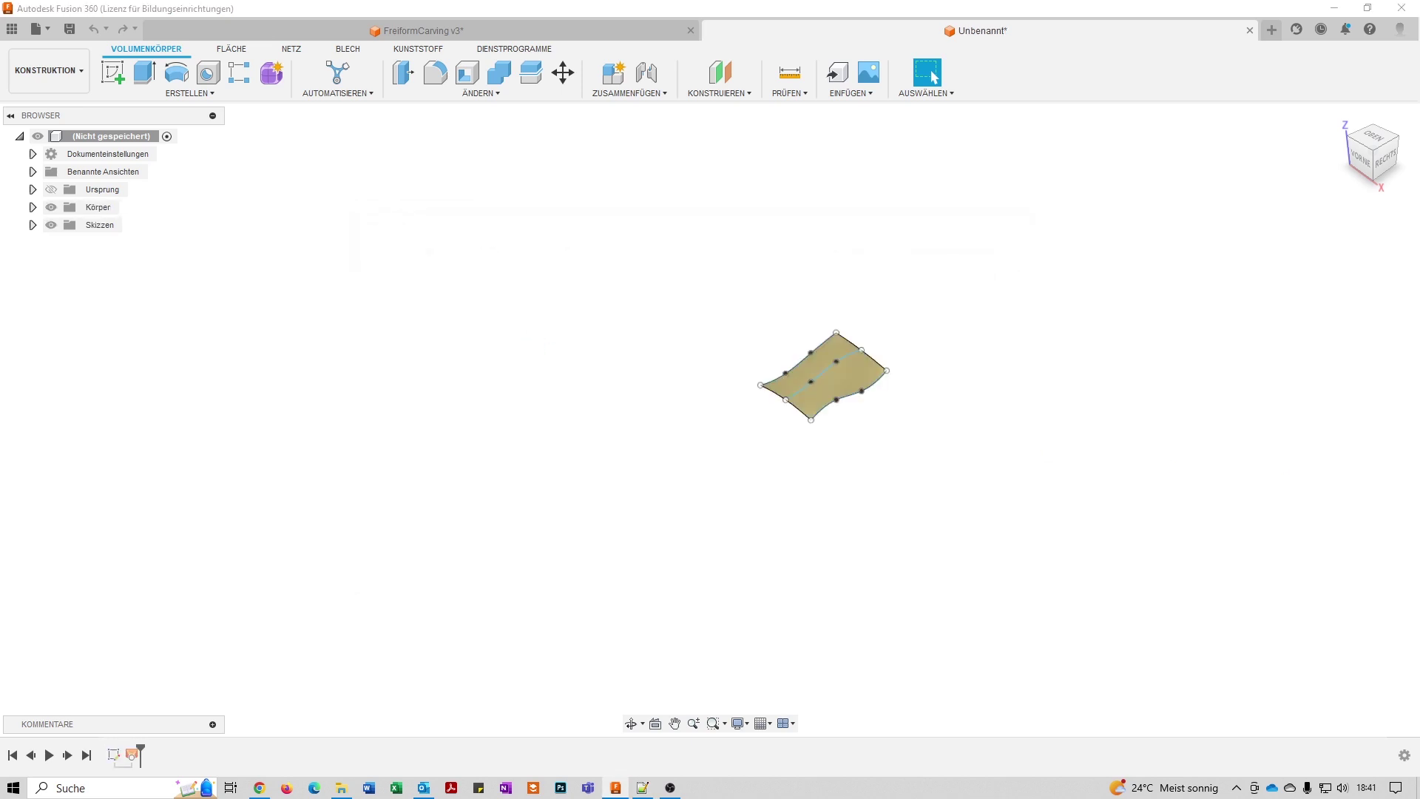
click(643, 788)
drag(951, 152, 1024, 124)
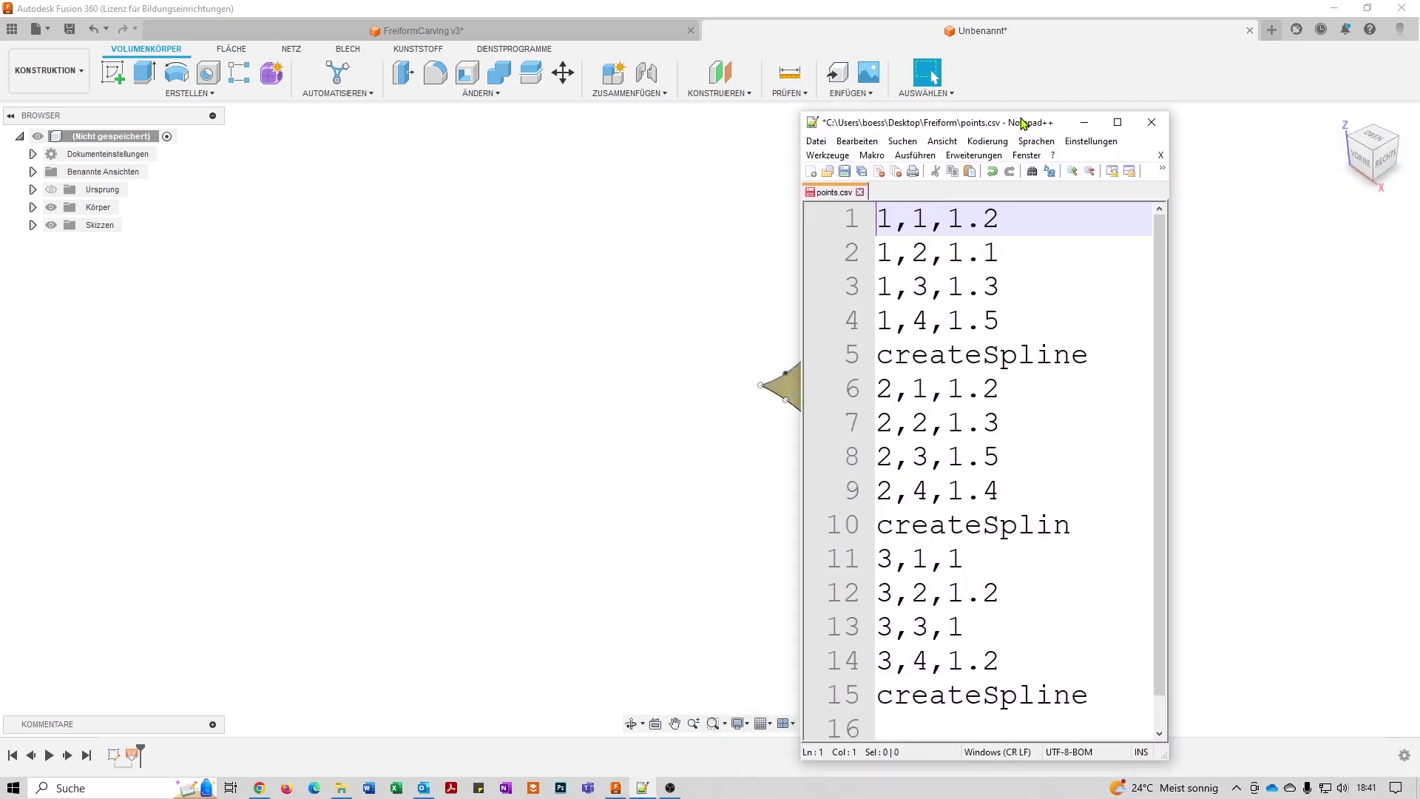
click(1084, 122)
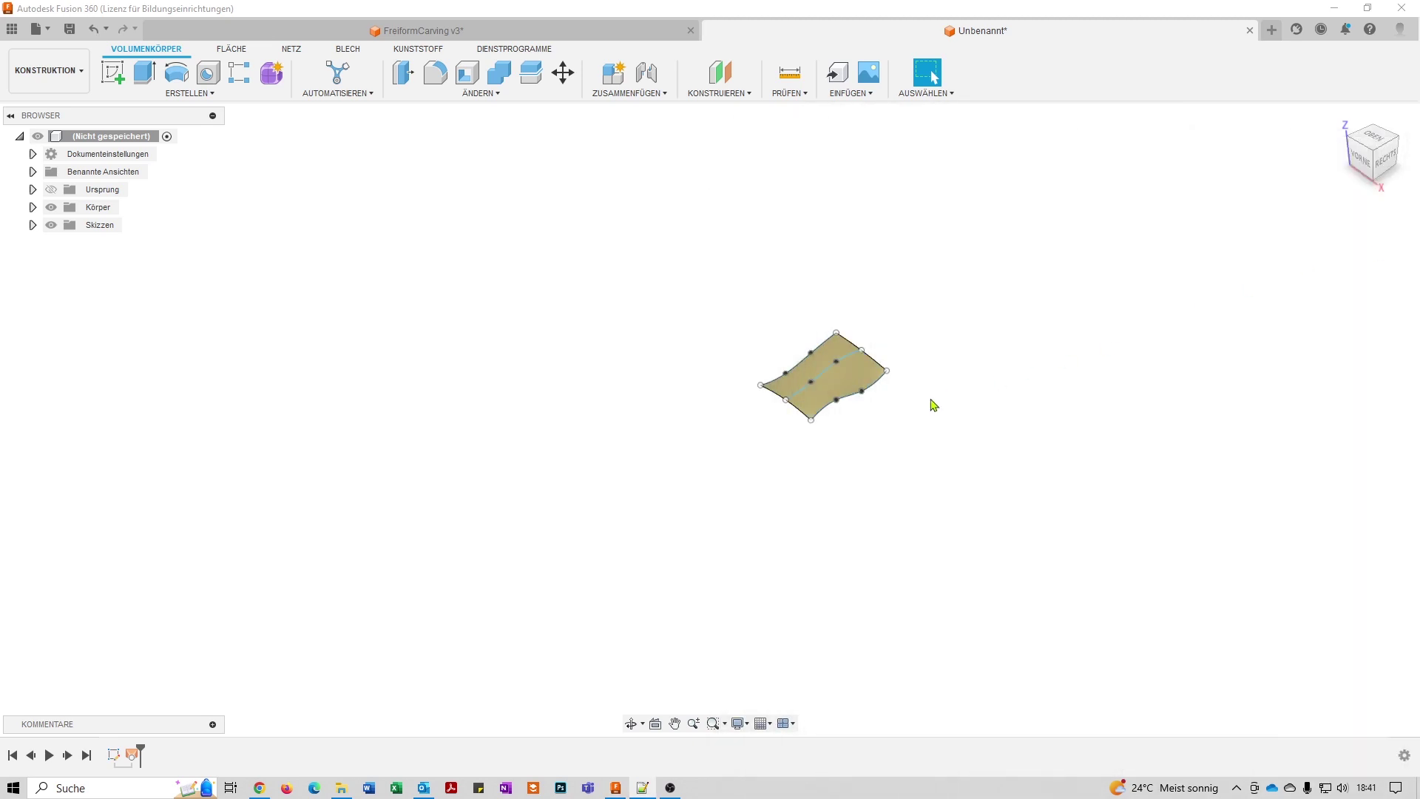
Zoom, orbit and pan around the lofted surface down to a side-on view.
scroll(904, 419, up, 2)
scroll(901, 416, up, 3)
scroll(897, 421, up, 4)
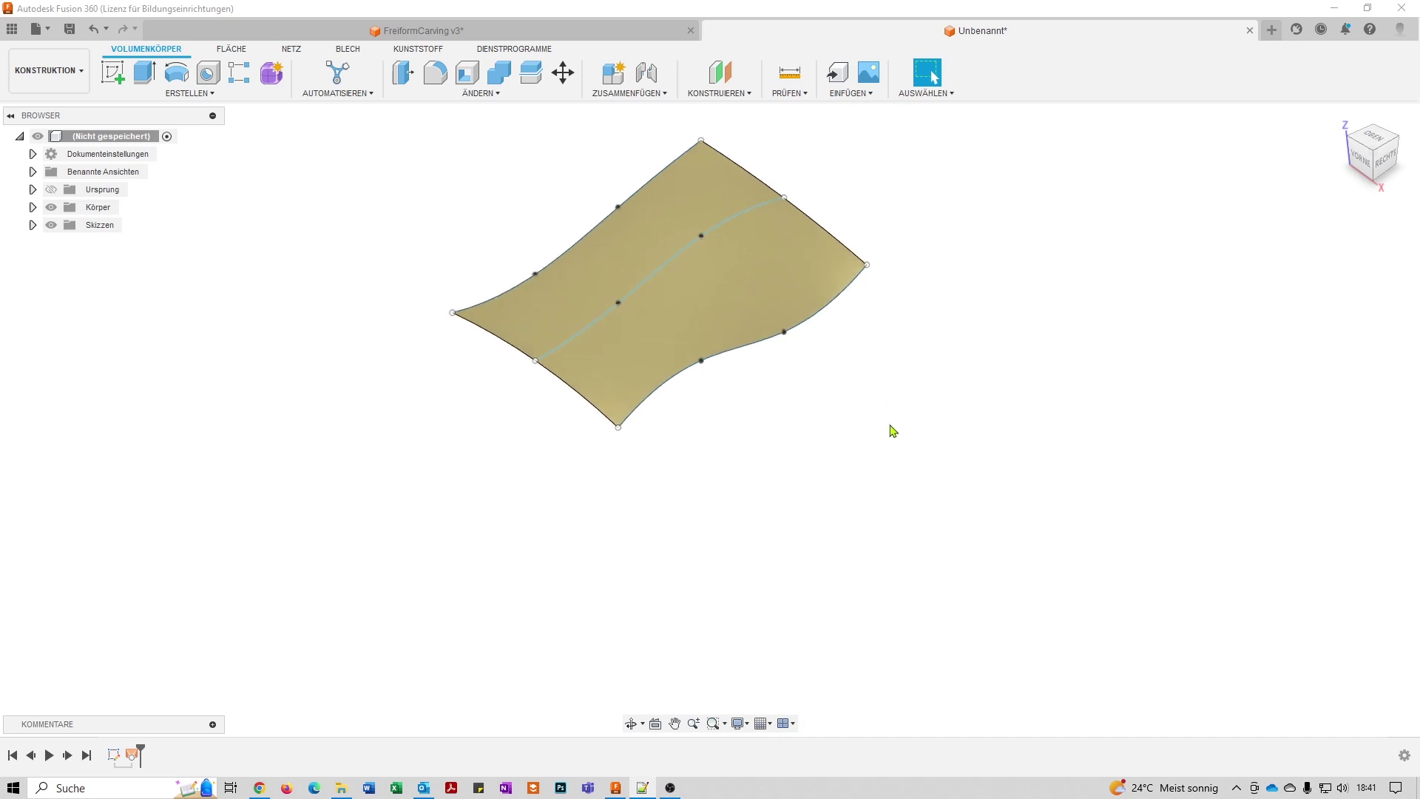
mouse_move(867, 468)
shift+middle_down()
mouse_move(903, 383)
mouse_move(916, 409)
mouse_move(831, 424)
mouse_move(856, 428)
shift+middle_up()
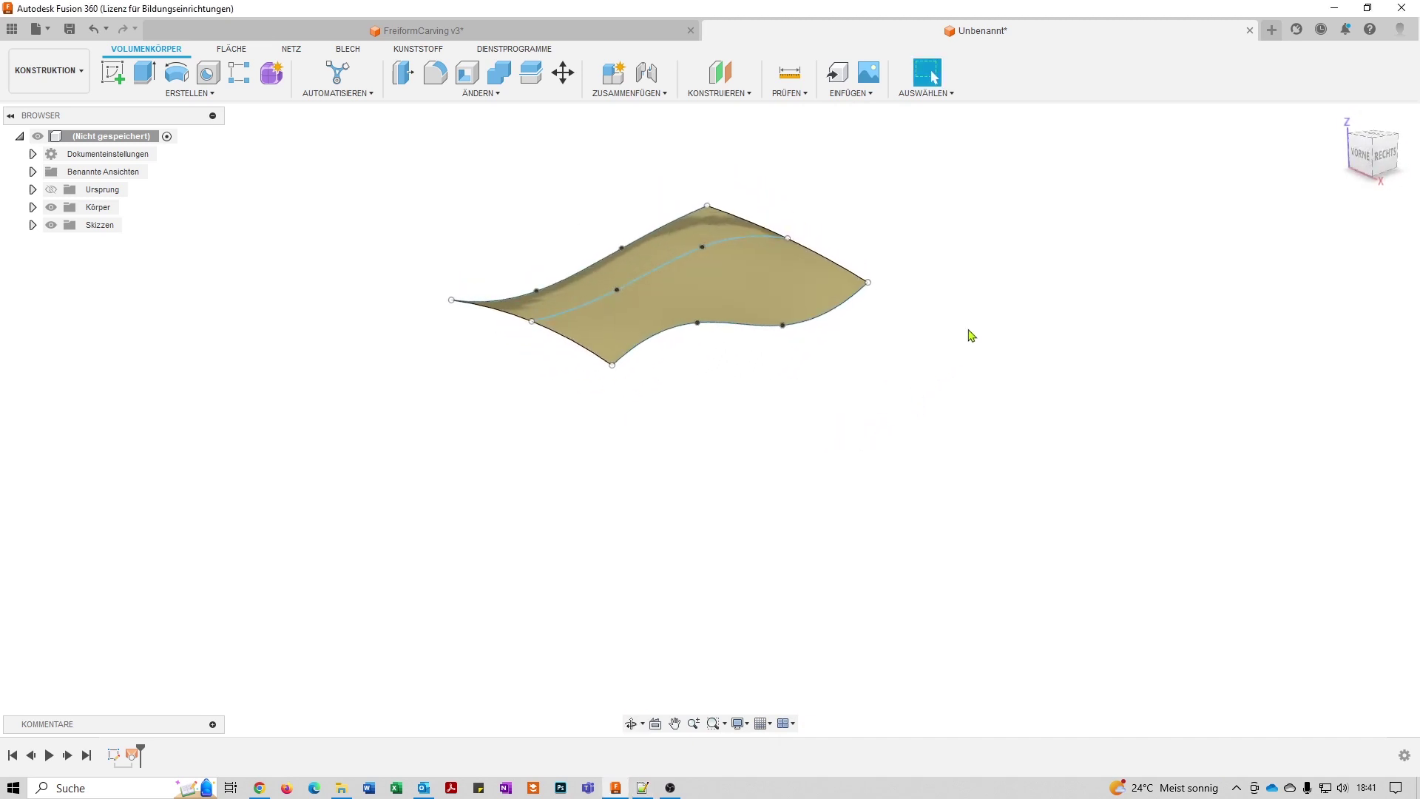
middle_drag(969, 332, 903, 417)
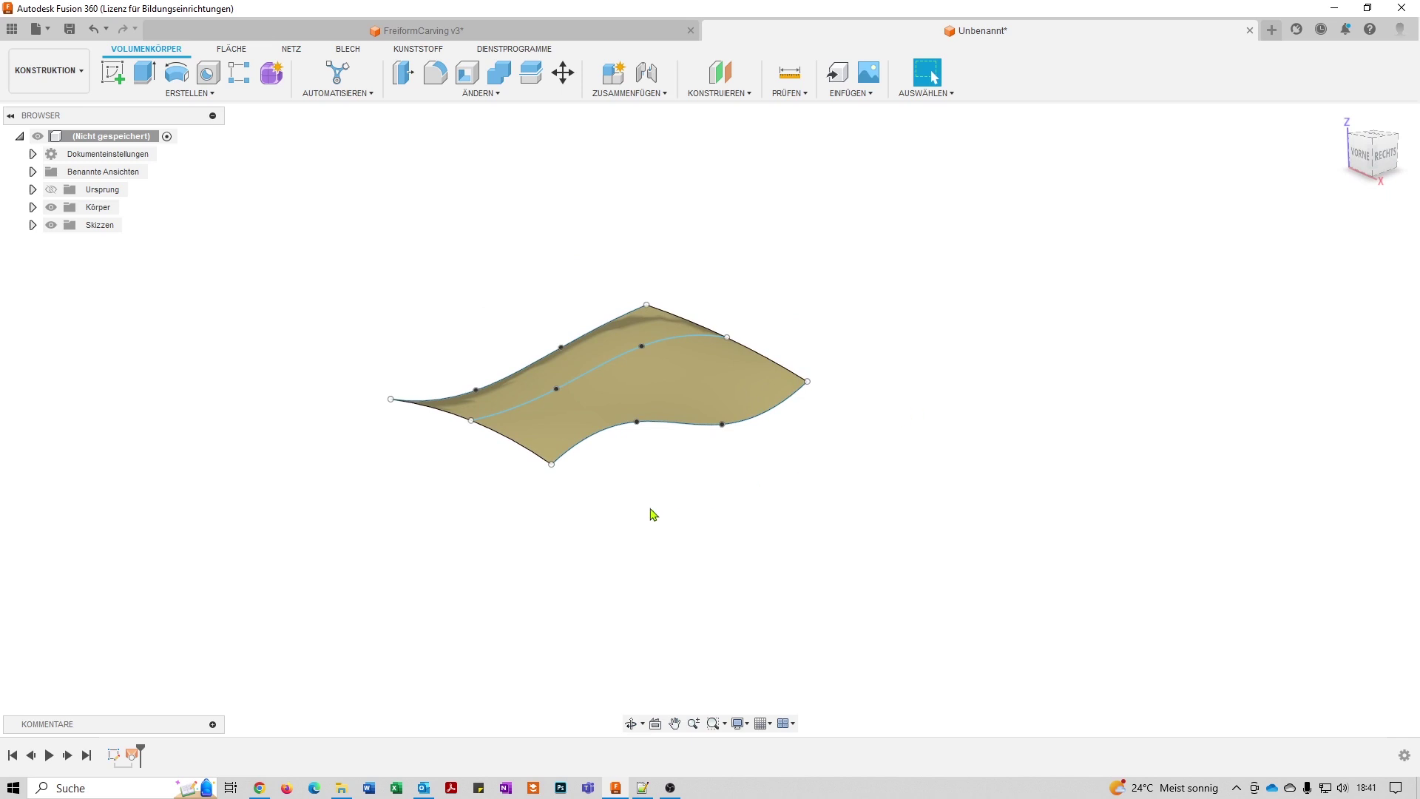
scroll(681, 514, up, 2)
scroll(680, 514, up, 2)
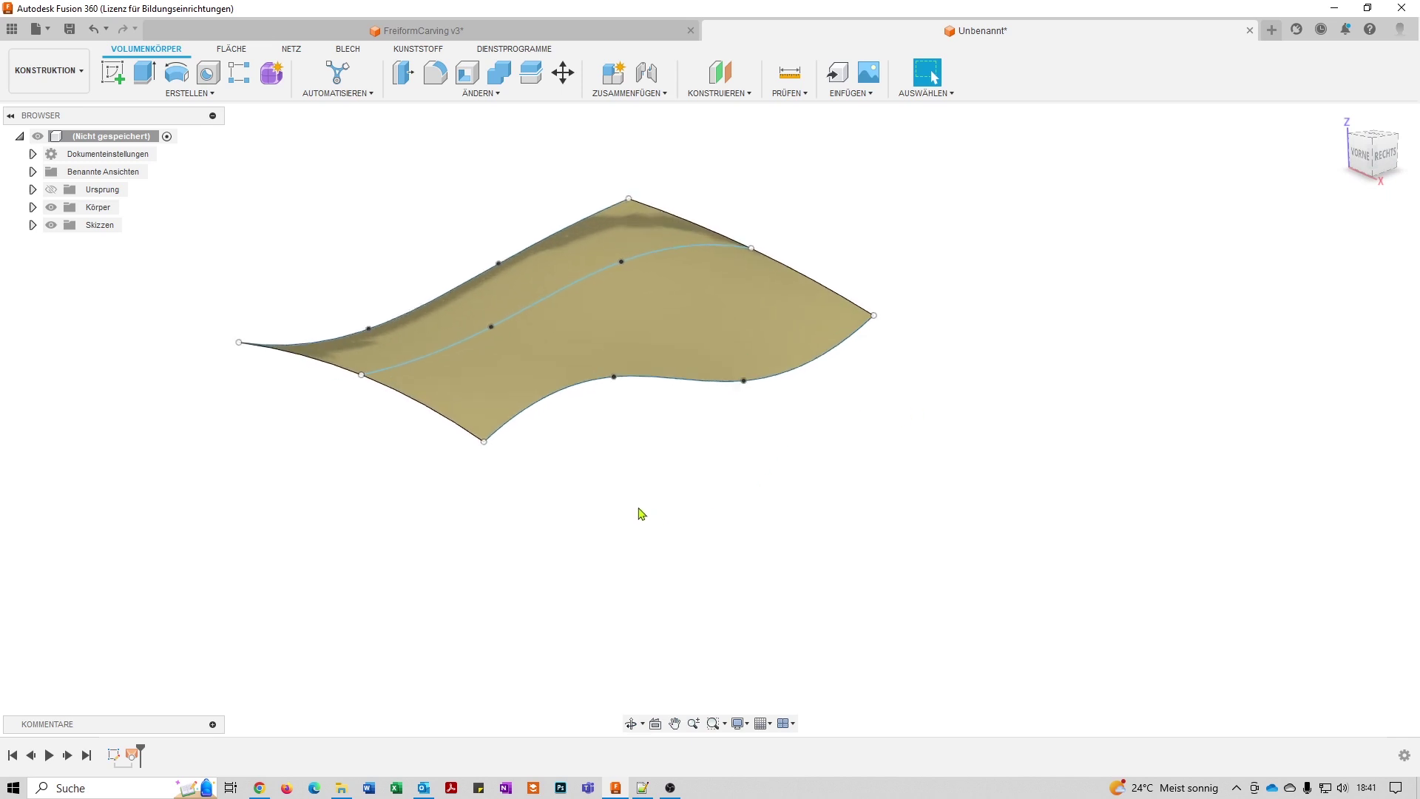
mouse_move(640, 513)
shift+middle_down()
mouse_move(660, 498)
mouse_move(628, 517)
mouse_move(607, 482)
mouse_move(643, 466)
mouse_move(665, 503)
mouse_move(650, 498)
mouse_move(675, 465)
mouse_move(732, 497)
mouse_move(745, 526)
mouse_move(783, 488)
mouse_move(713, 488)
mouse_move(732, 517)
mouse_move(744, 508)
mouse_move(710, 529)
mouse_move(703, 498)
mouse_move(735, 498)
mouse_move(744, 561)
mouse_move(764, 555)
shift+middle_up()
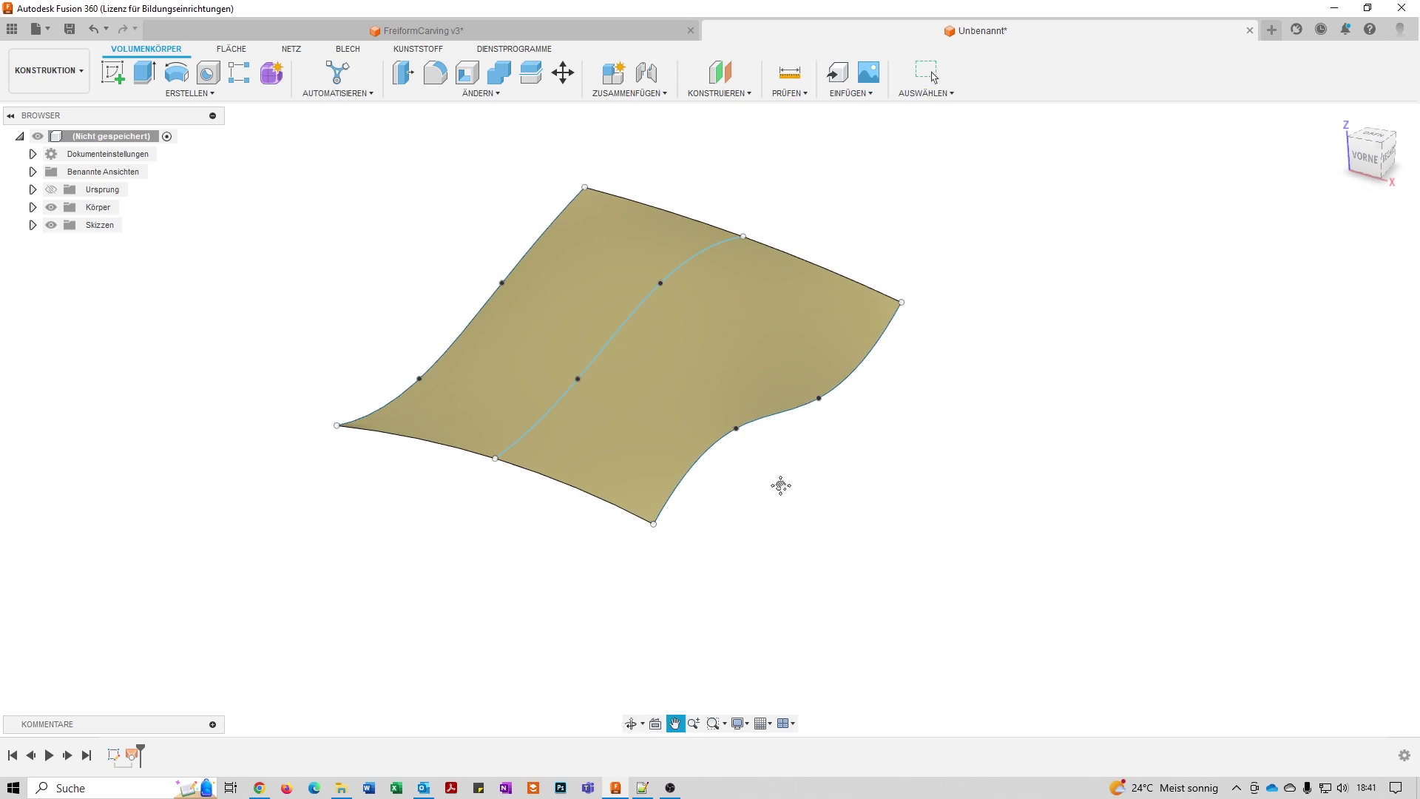
middle_drag(781, 485, 730, 504)
mouse_move(721, 558)
shift+middle_down()
mouse_move(701, 526)
mouse_move(710, 539)
shift+middle_up()
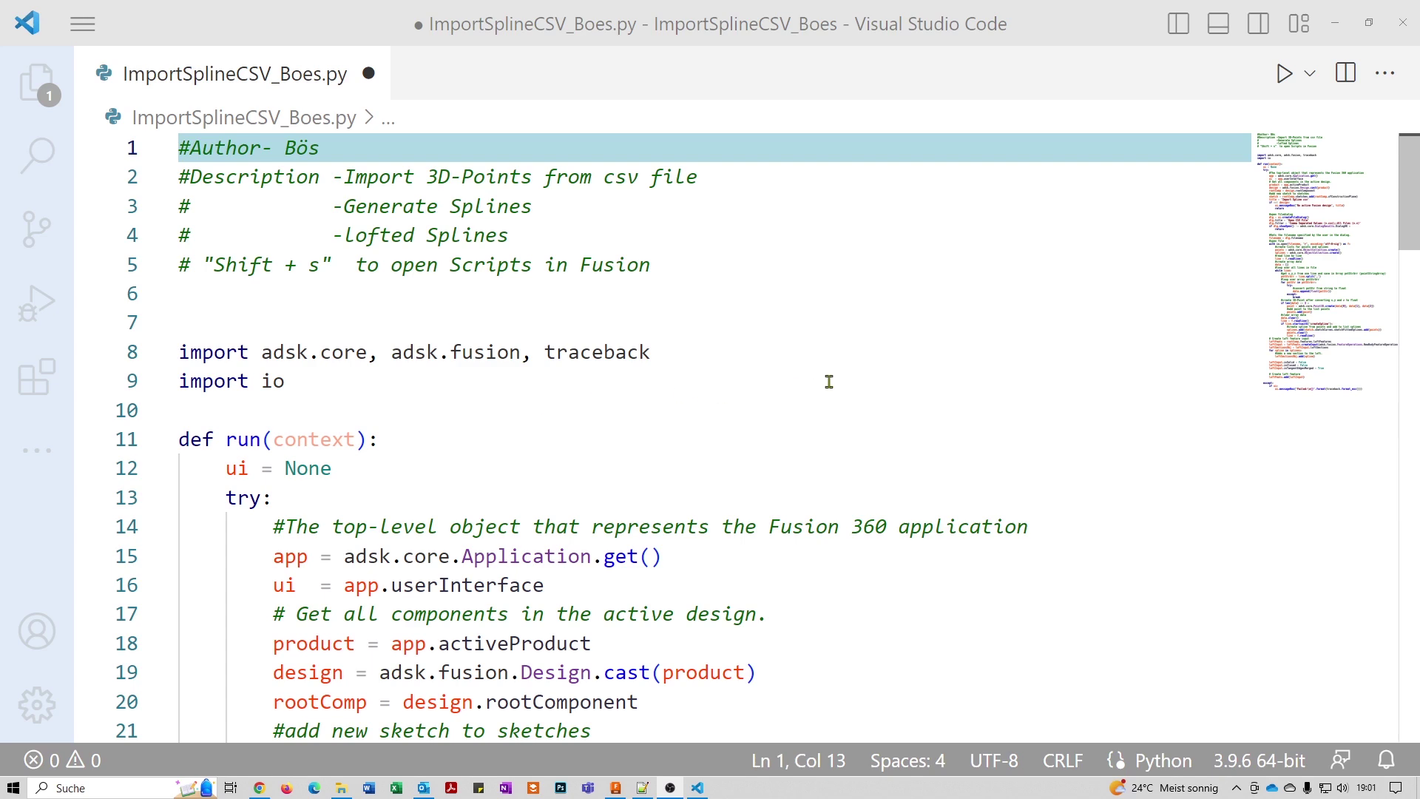
scroll(827, 383, down, 1)
scroll(827, 383, down, 1)
scroll(829, 380, down, 1)
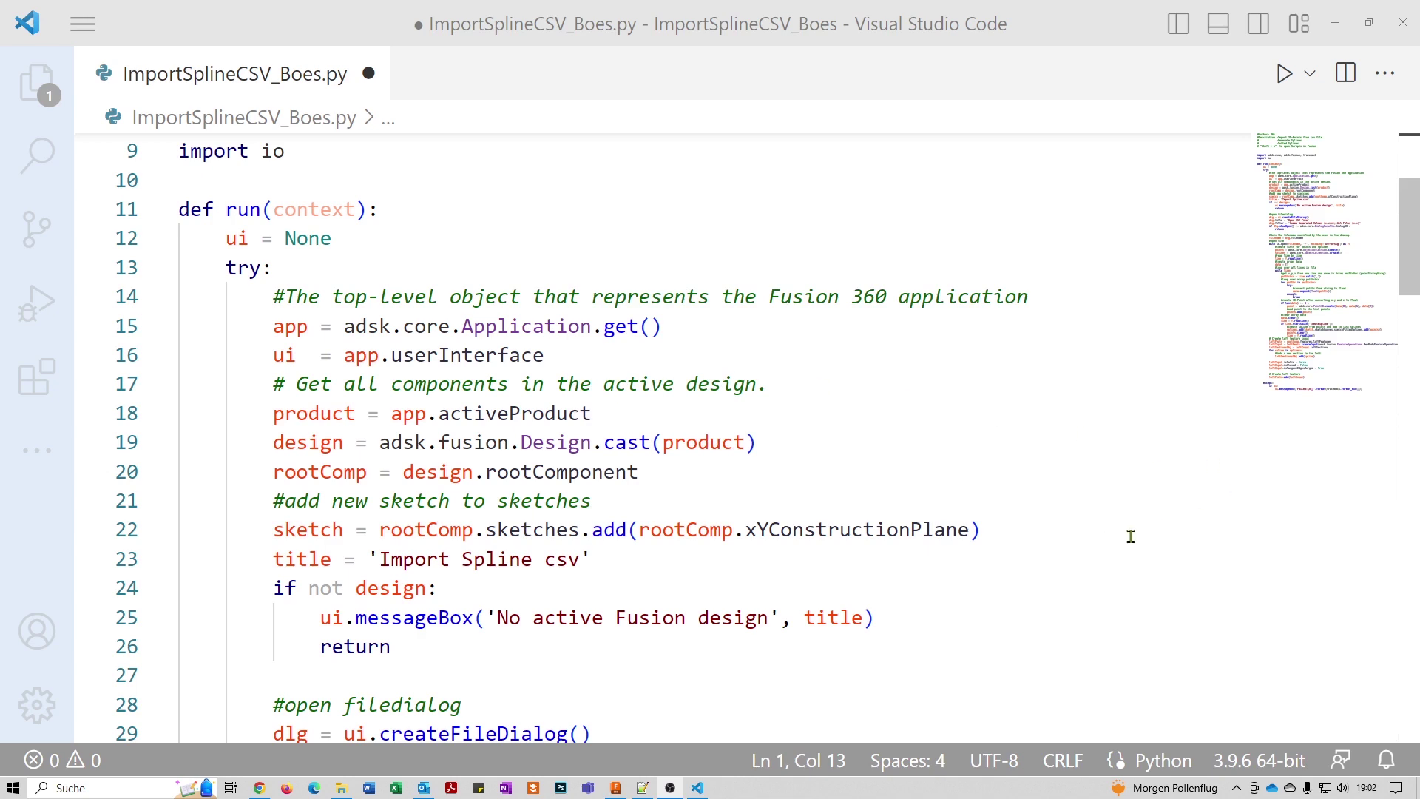
scroll(1131, 535, down, 1)
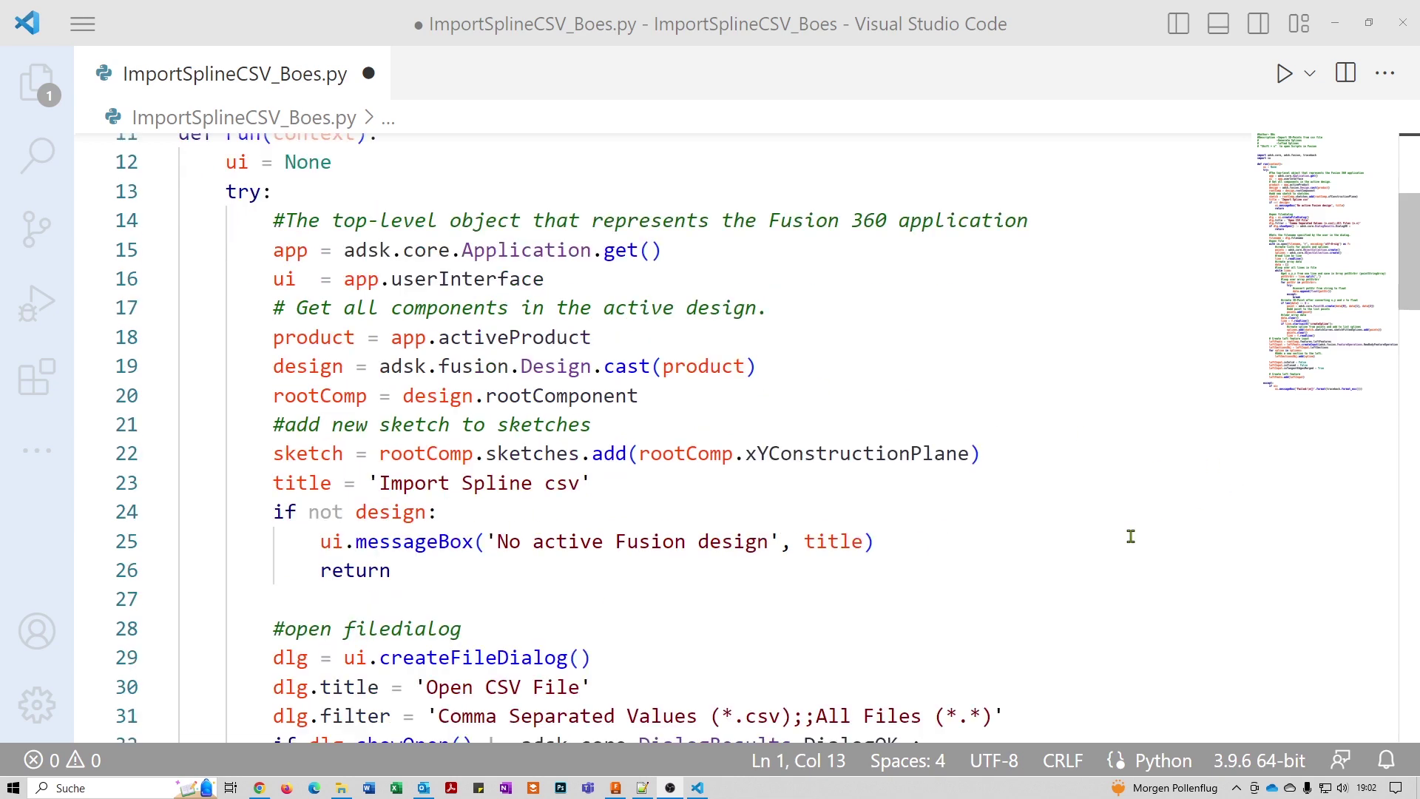
scroll(1131, 535, down, 3)
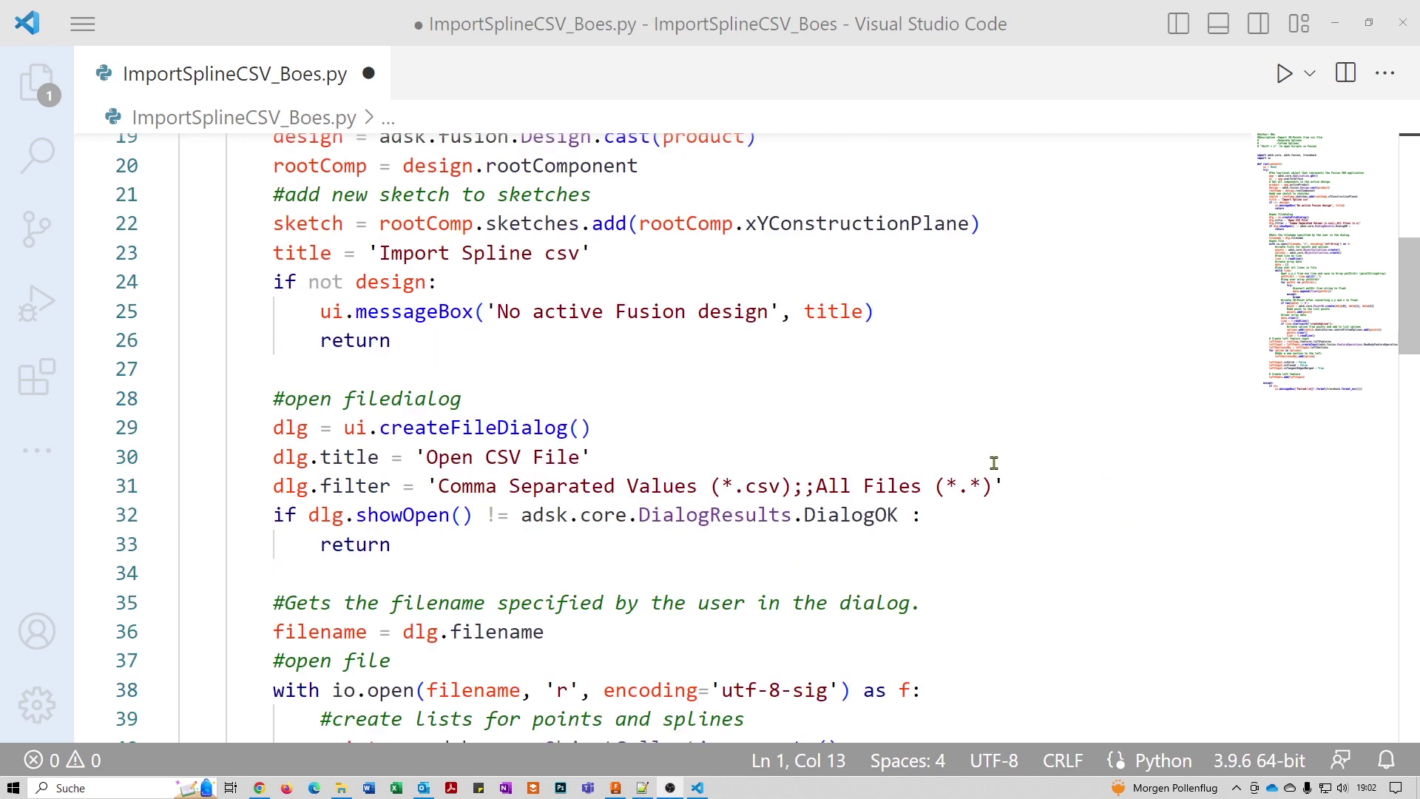
scroll(1000, 336, down, 3)
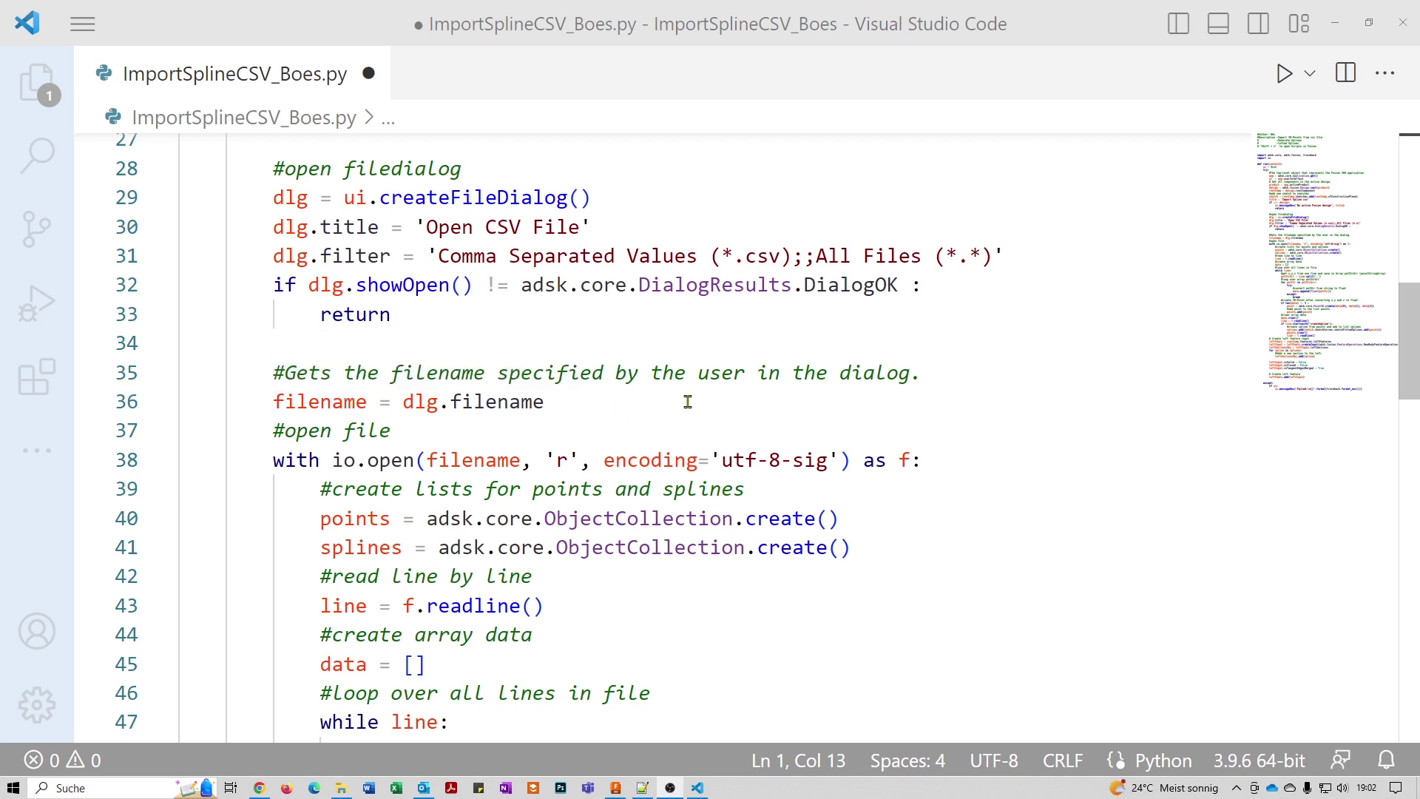
scroll(687, 401, down, 1)
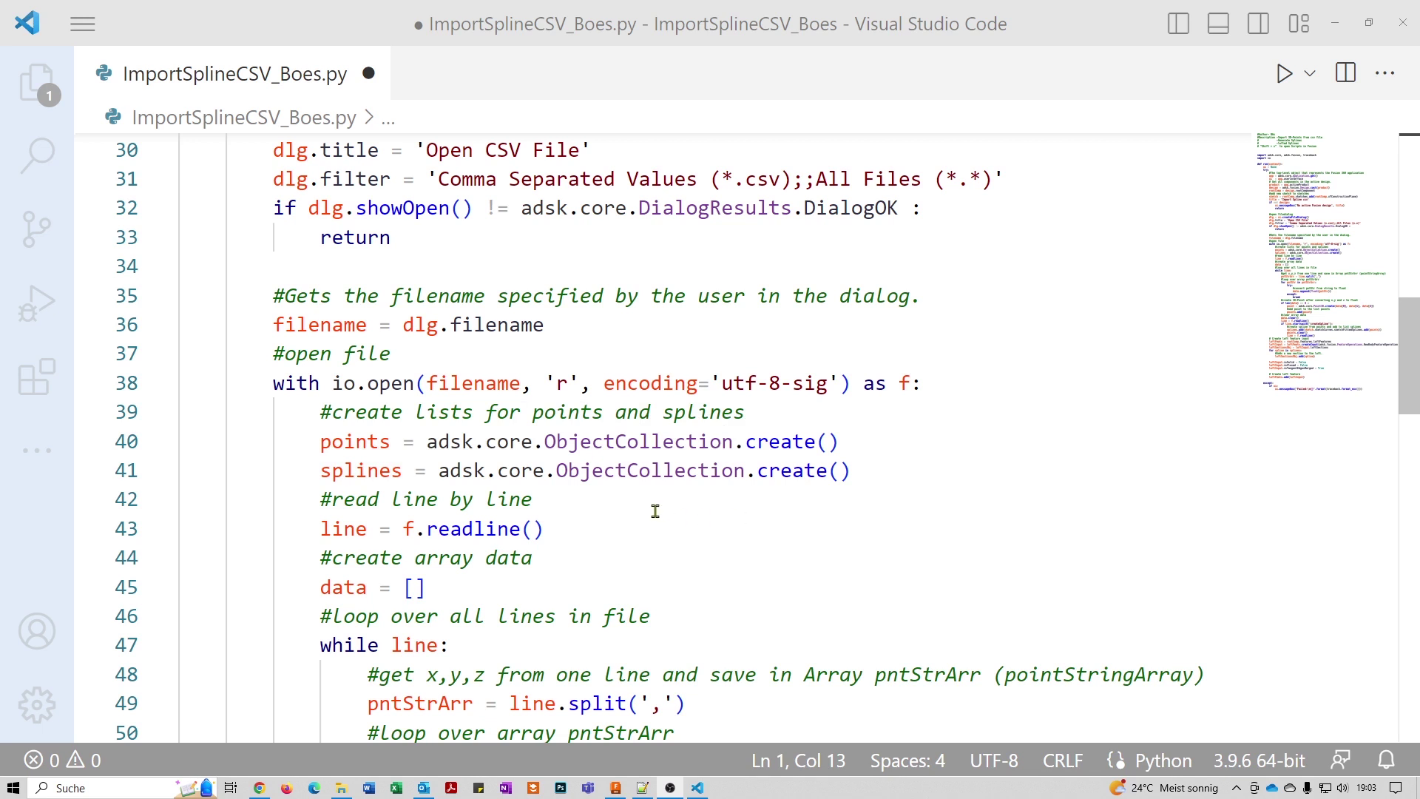
Highlight the readline statement on line 43, then switch to points.csv in Notepad++.
click(573, 530)
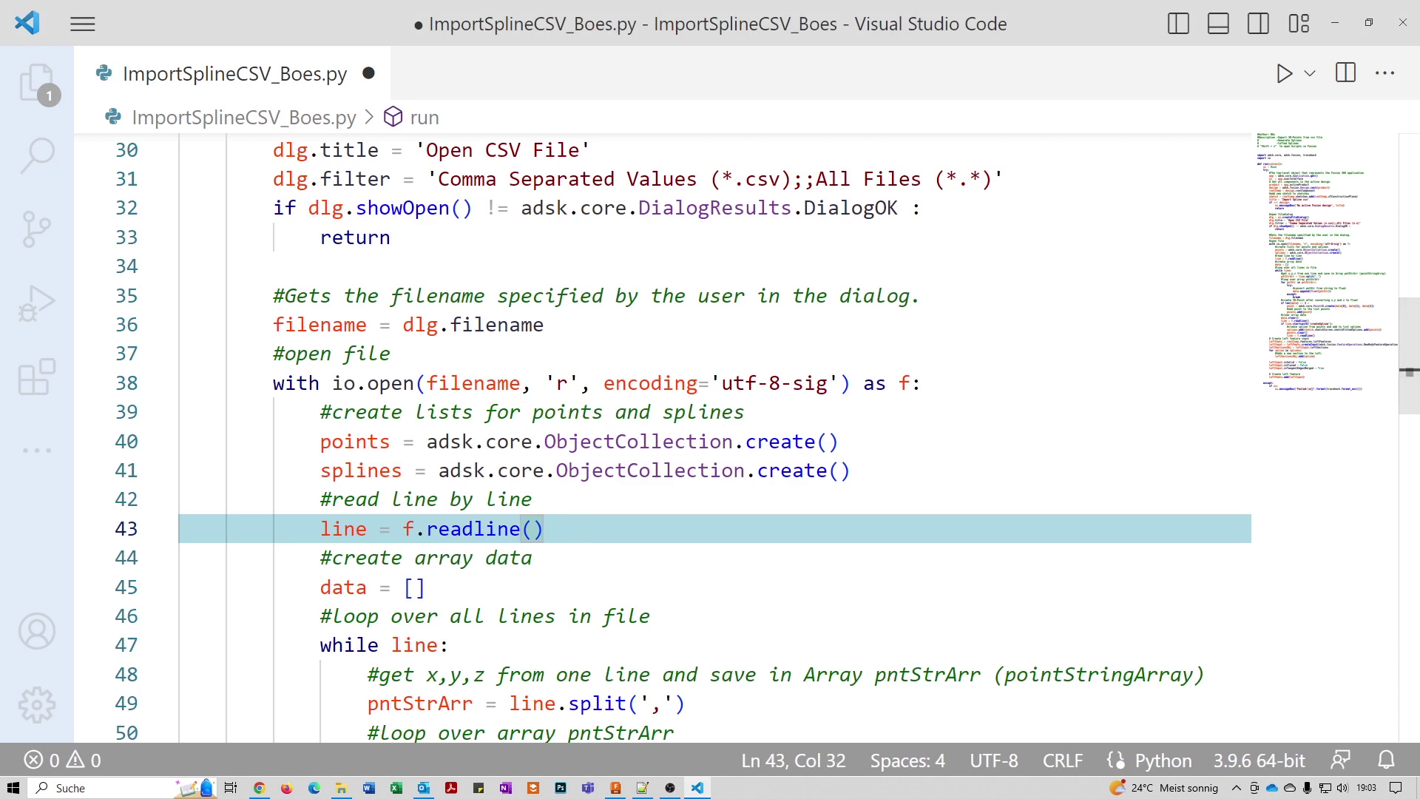
key(alt+Tab)
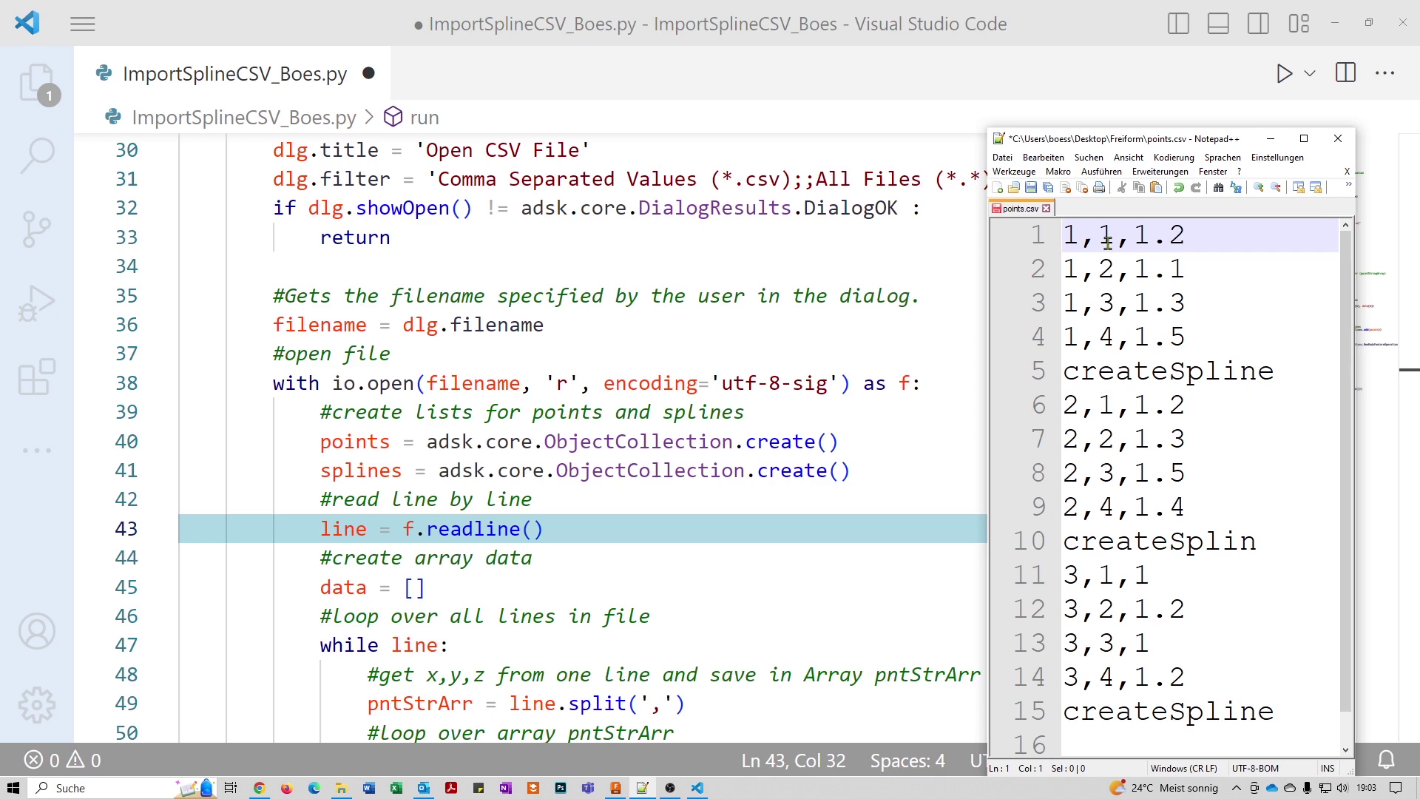
drag(1050, 144, 1050, 178)
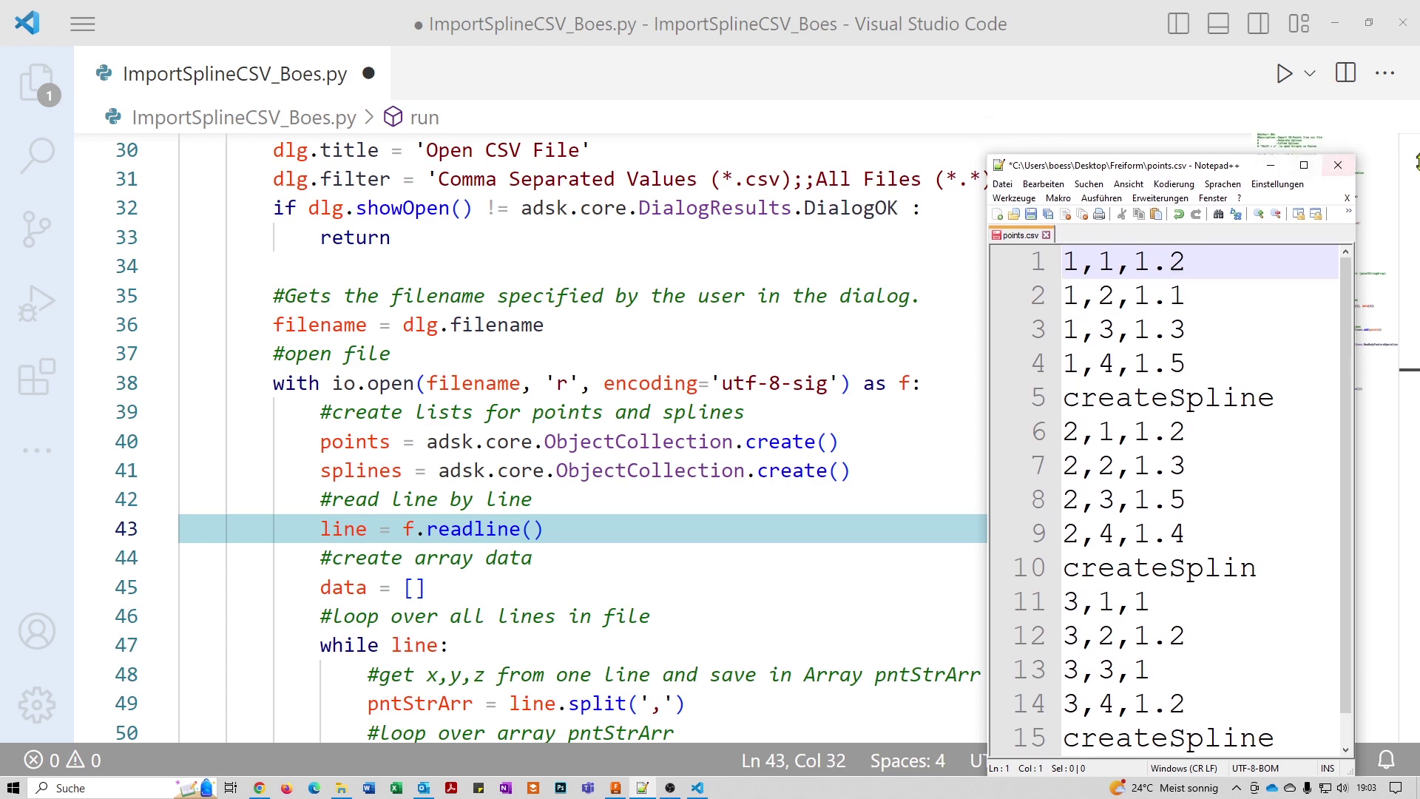
click(1271, 172)
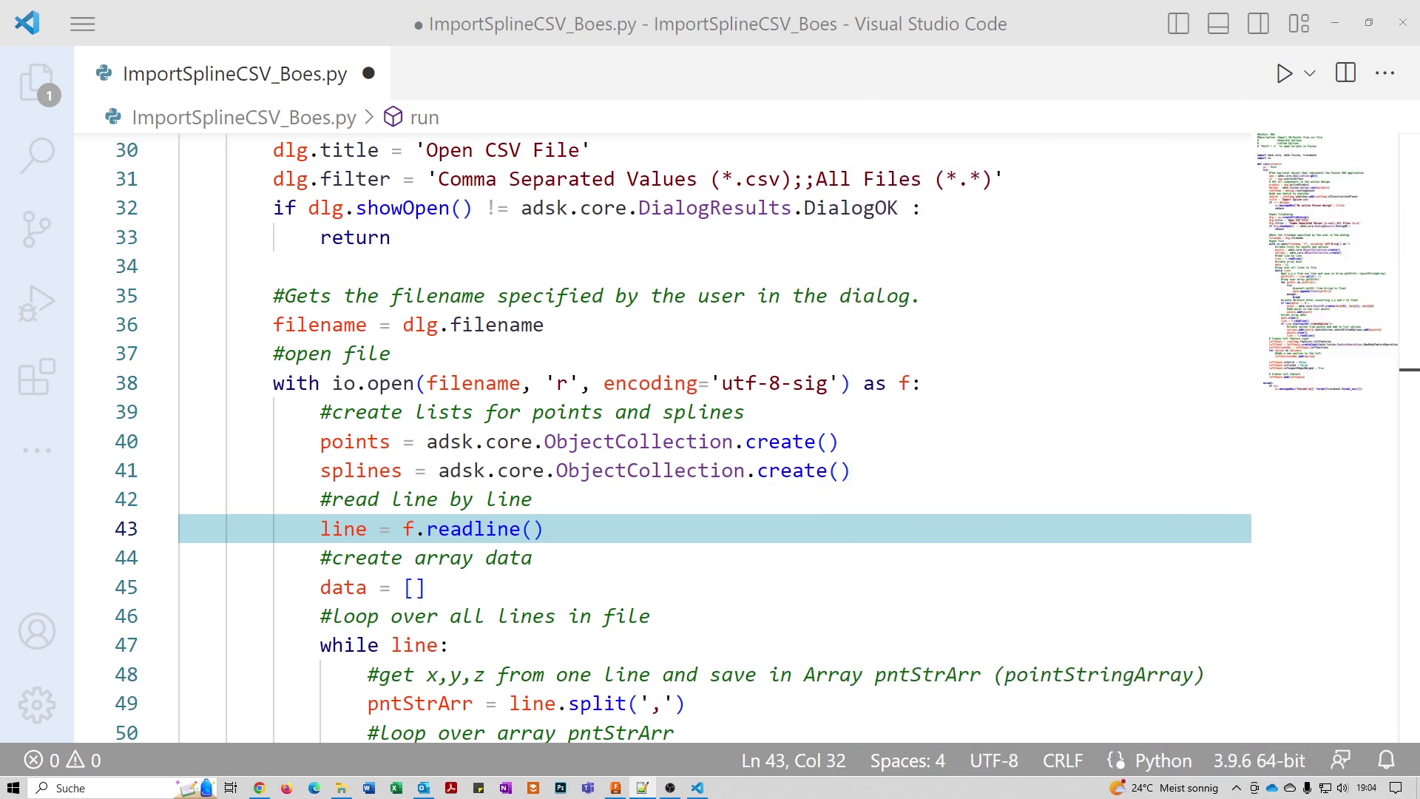
scroll(711, 438, down, 1)
scroll(711, 438, down, 1)
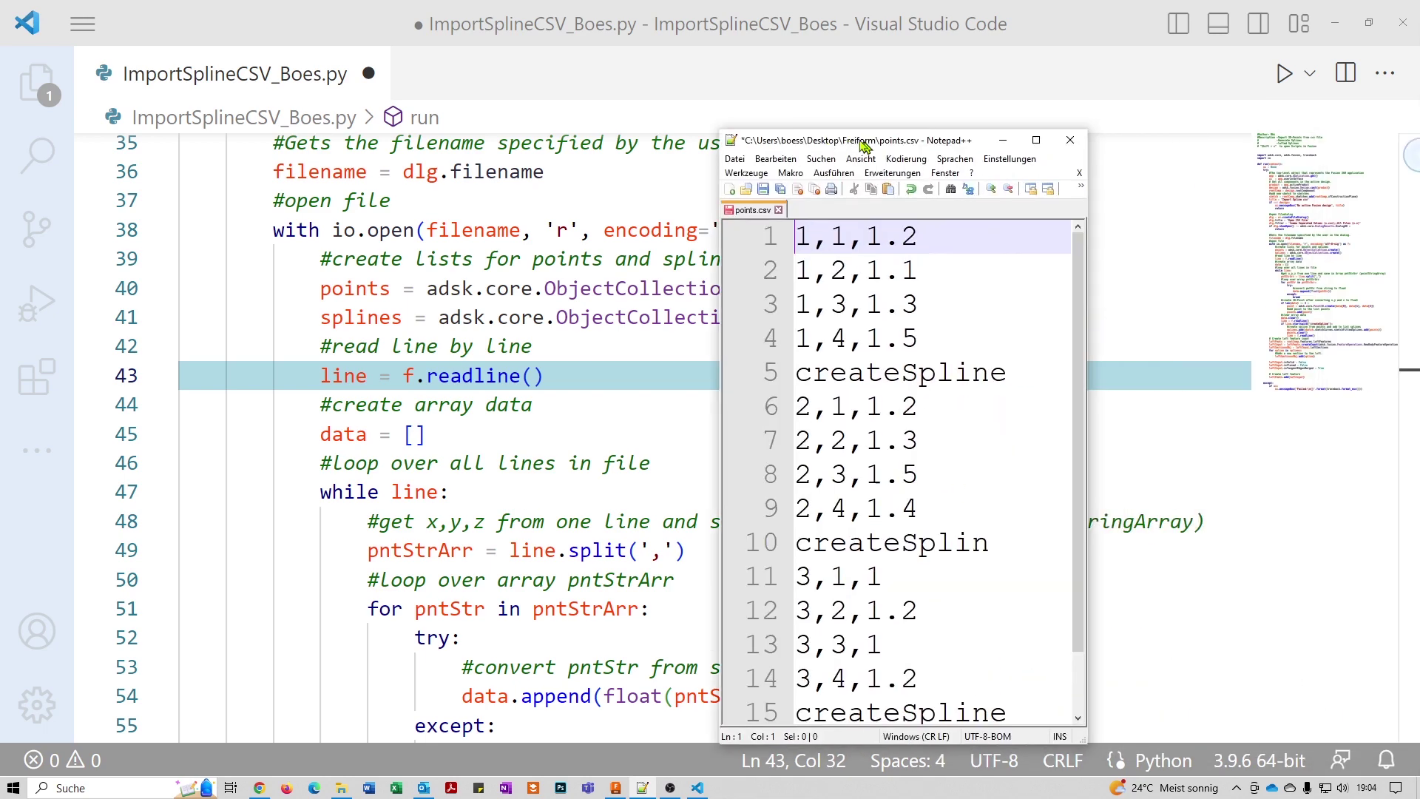
Bring points.csv back to the front and drag its window toward the right.
key(alt+Tab)
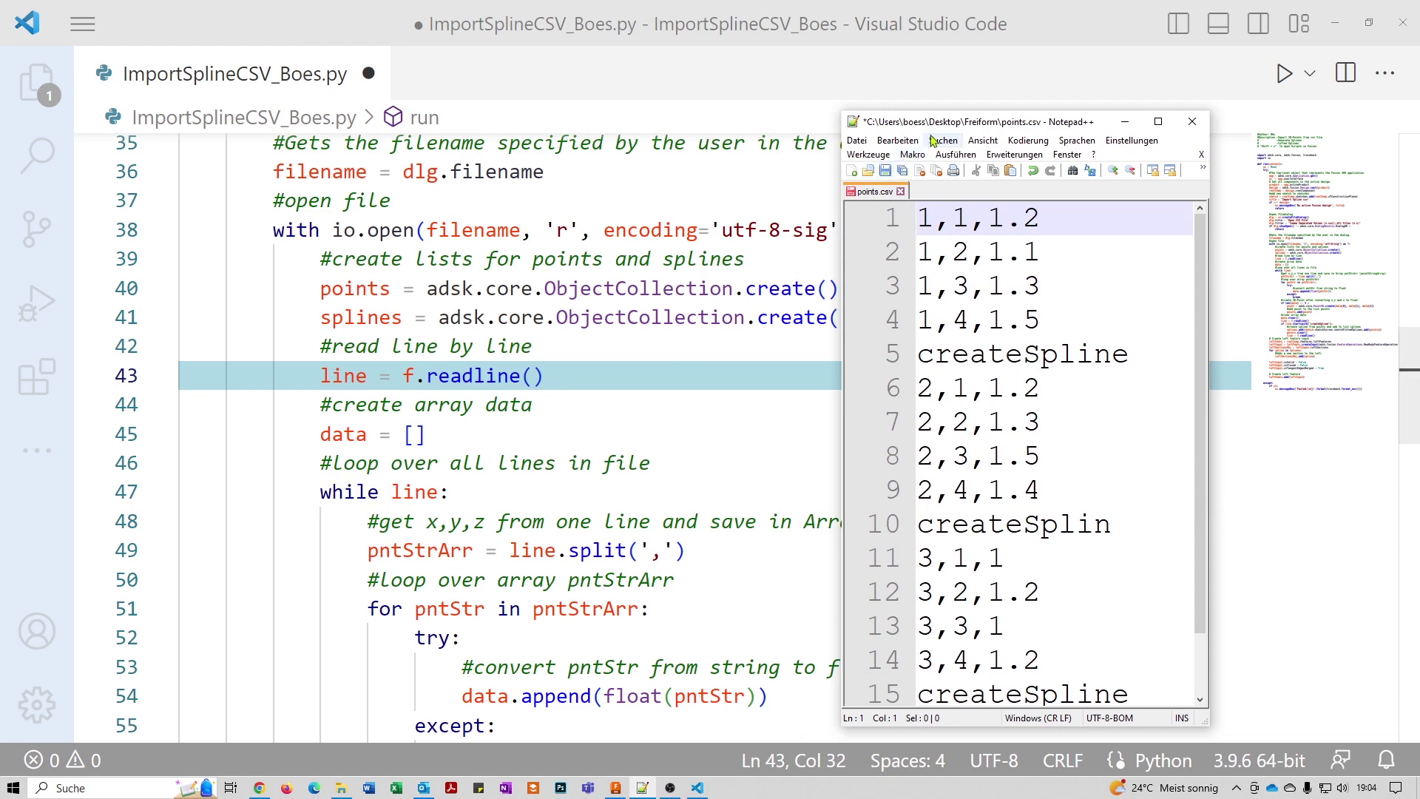
mouse_move(943, 126)
mouse_down()
mouse_move(1419, 205)
mouse_move(962, 247)
mouse_up()
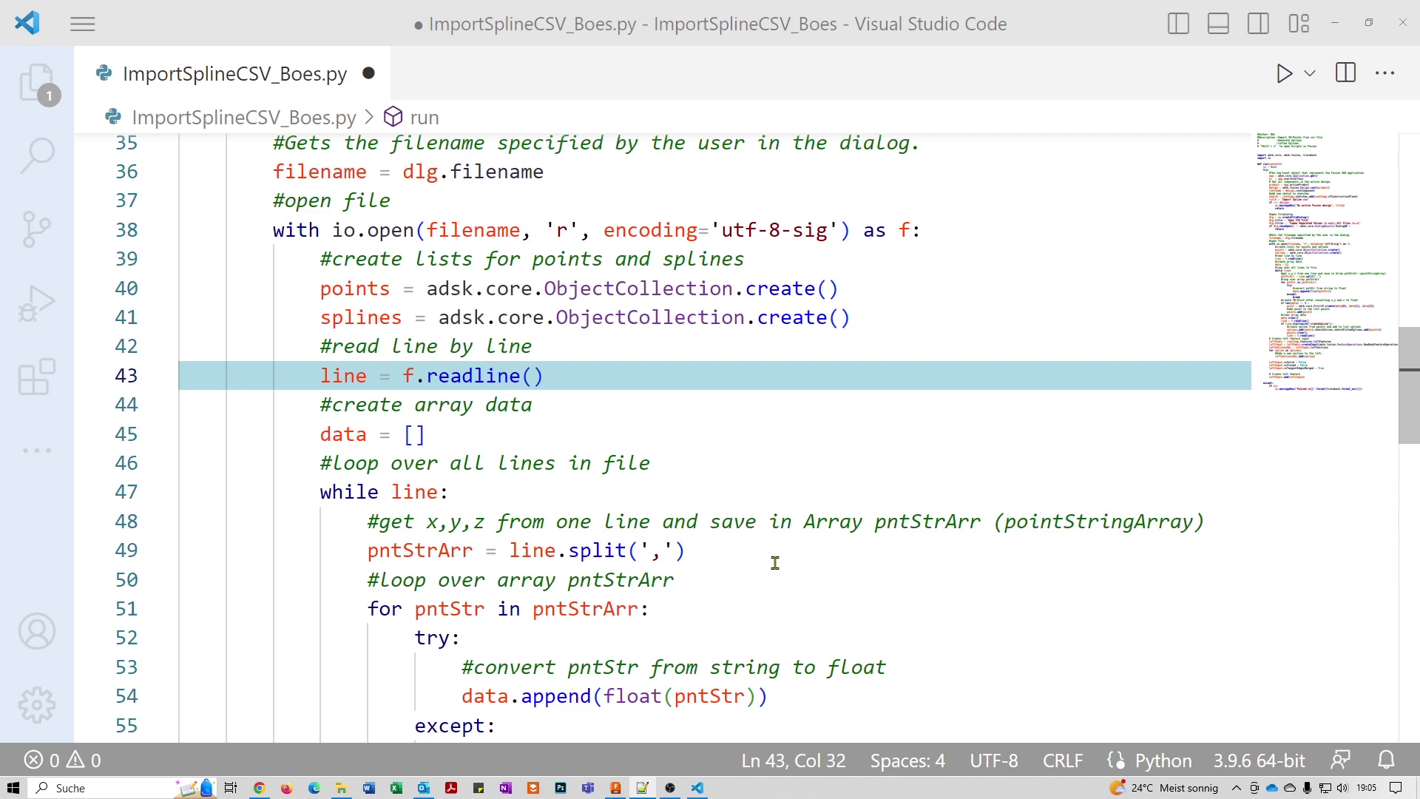
scroll(769, 562, down, 1)
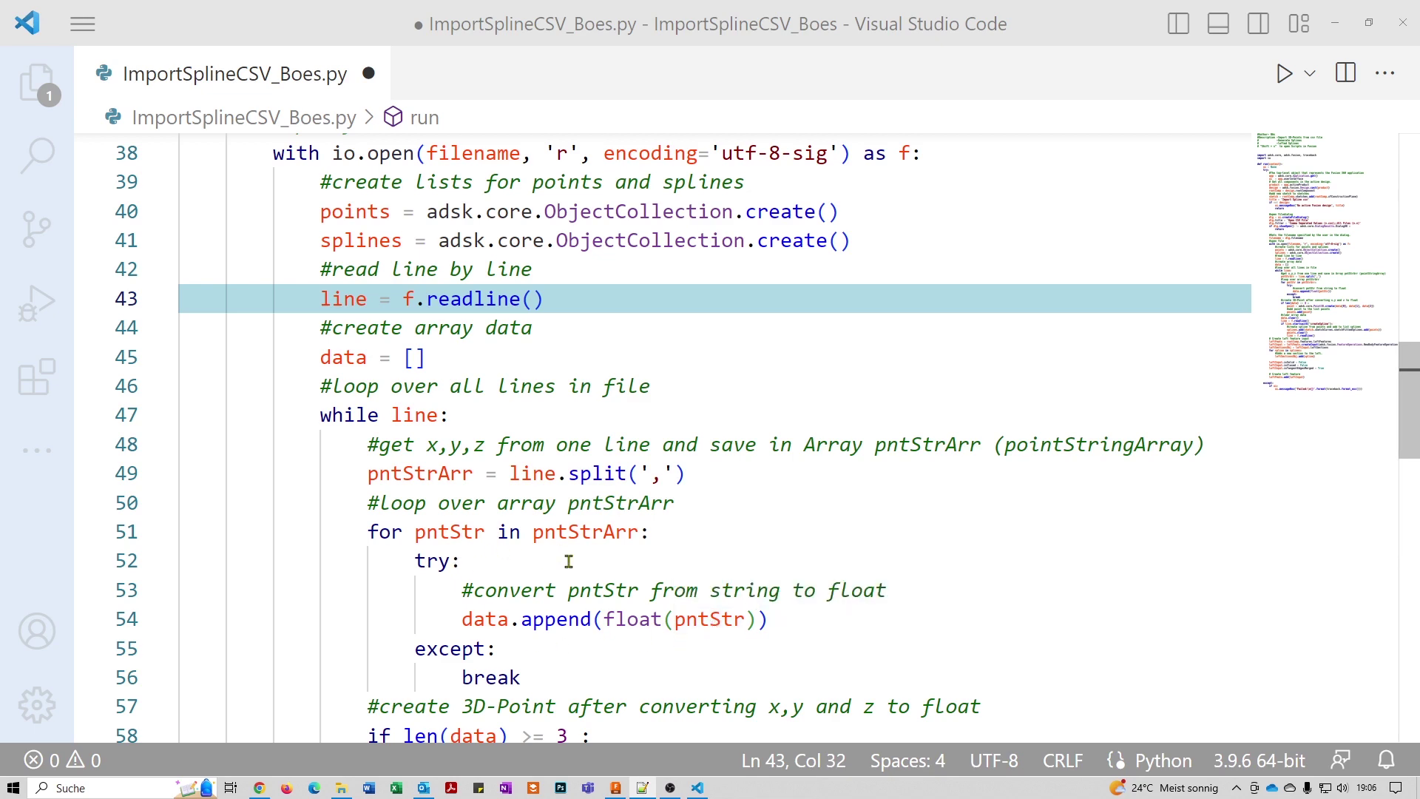
scroll(566, 561, down, 1)
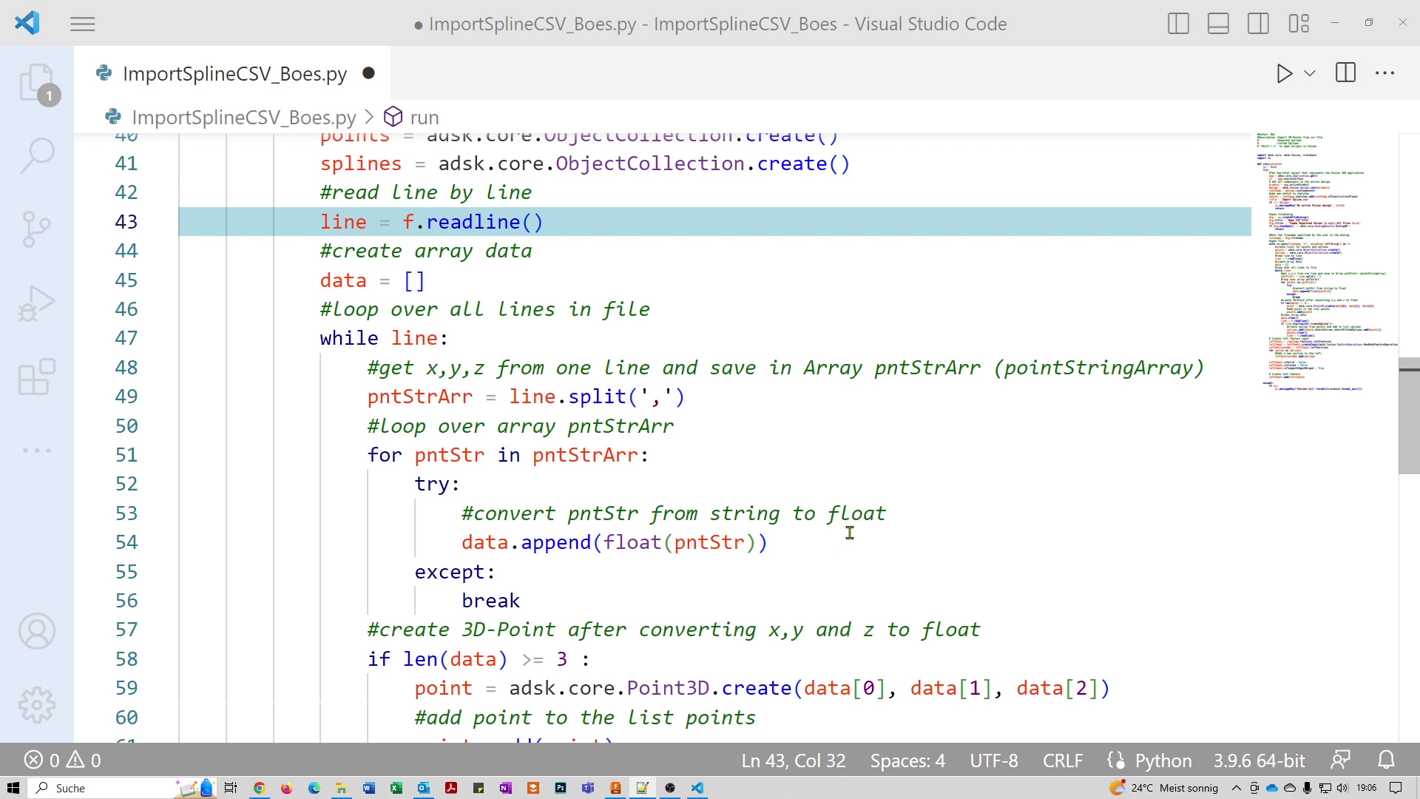
scroll(849, 533, down, 1)
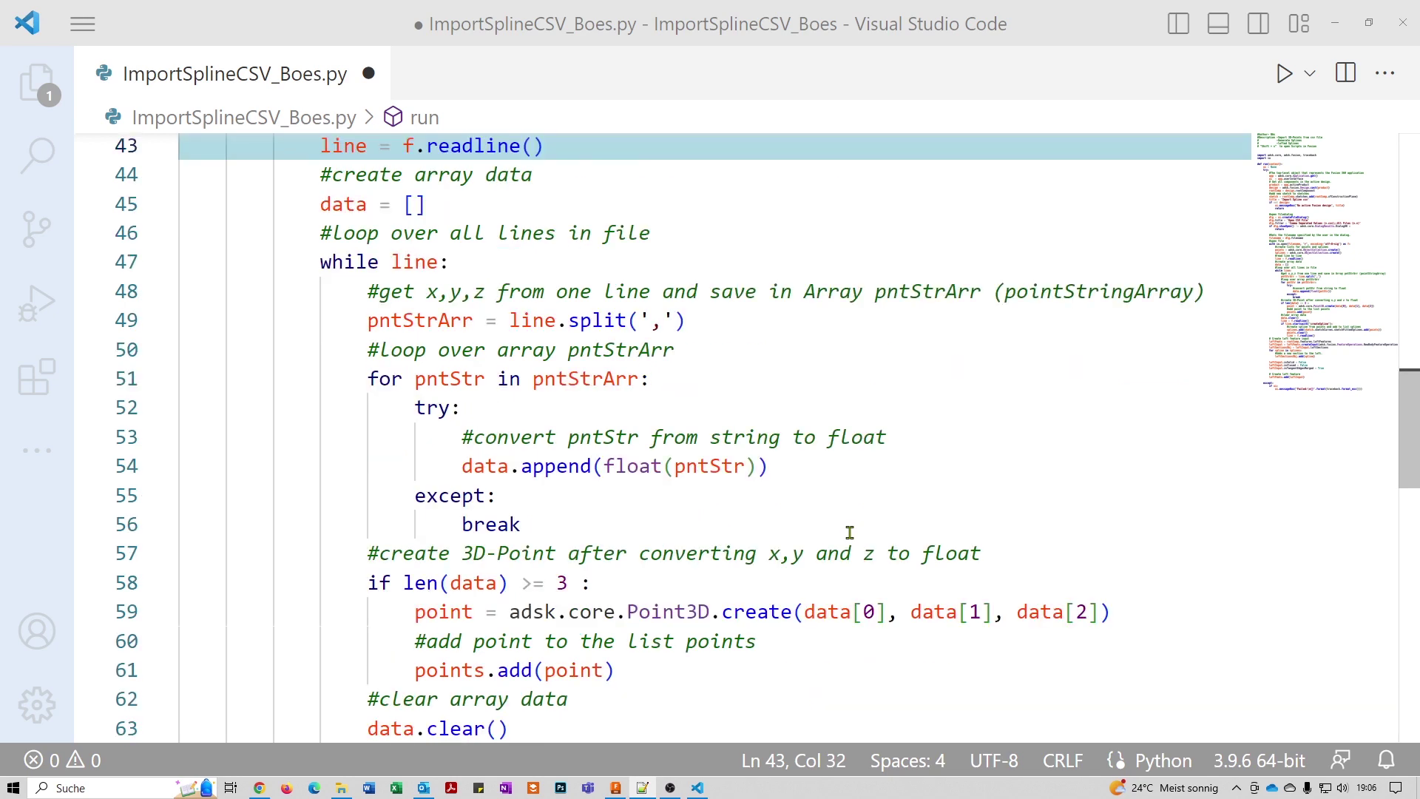
scroll(850, 532, down, 2)
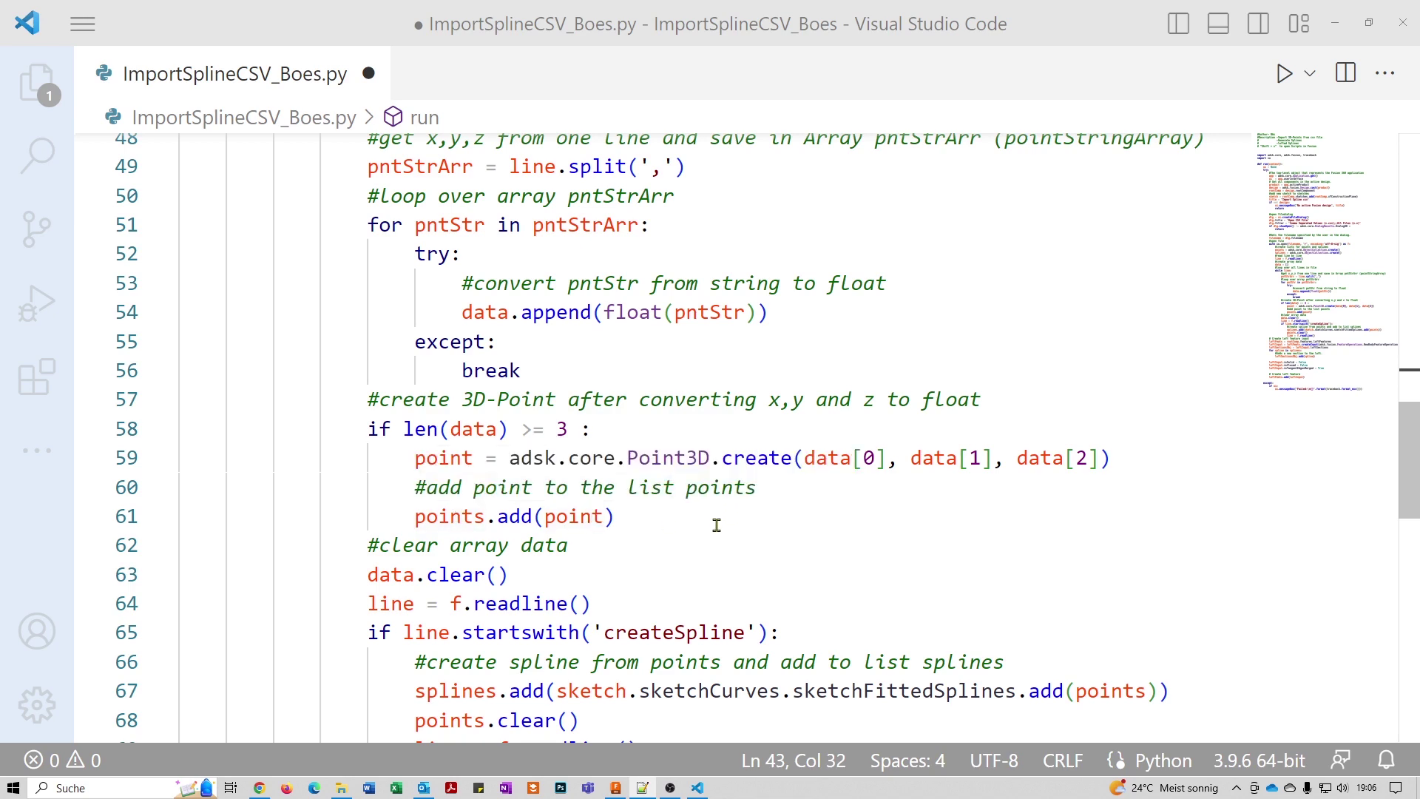
scroll(691, 533, down, 1)
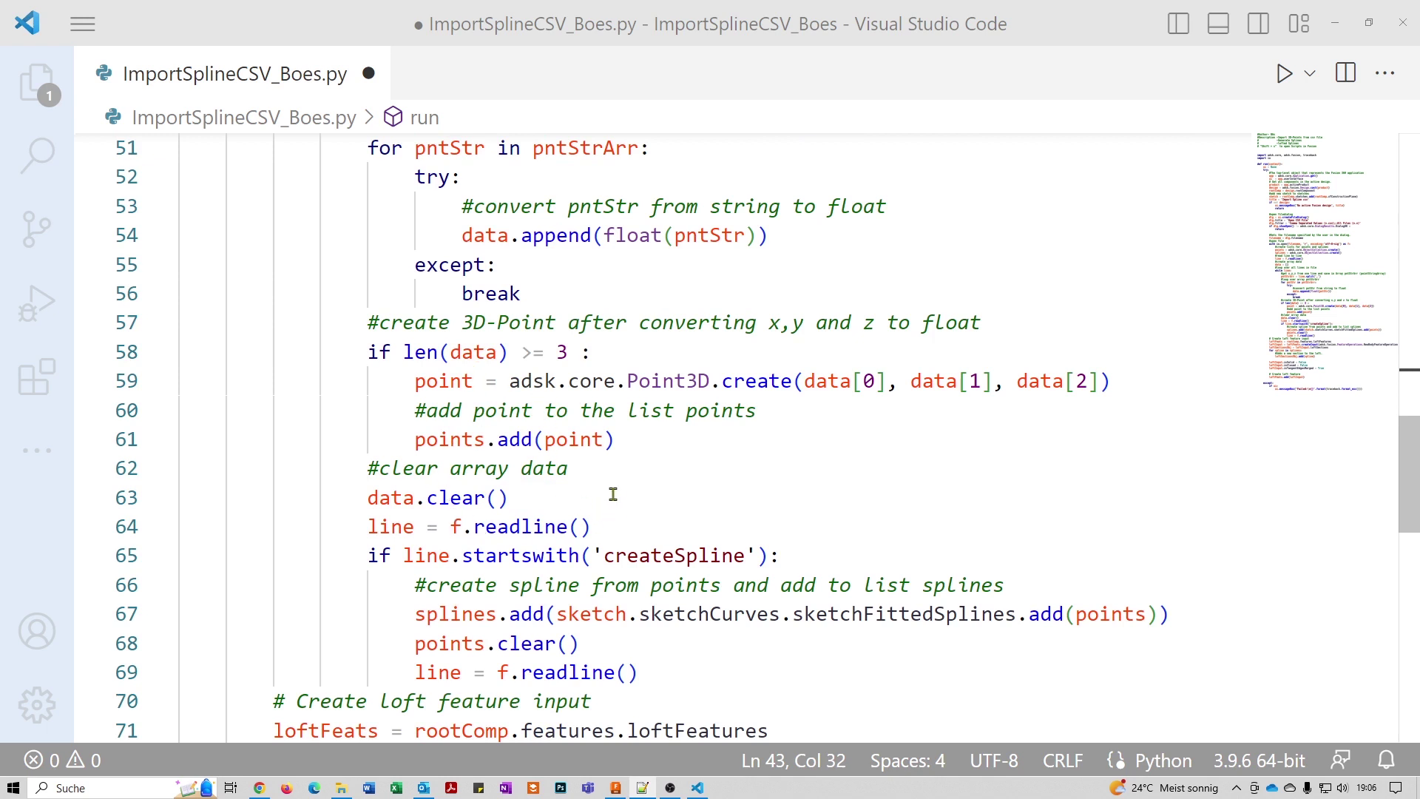
Mark the readline statement on line 64, then bring points.csv to the screen centre.
click(611, 526)
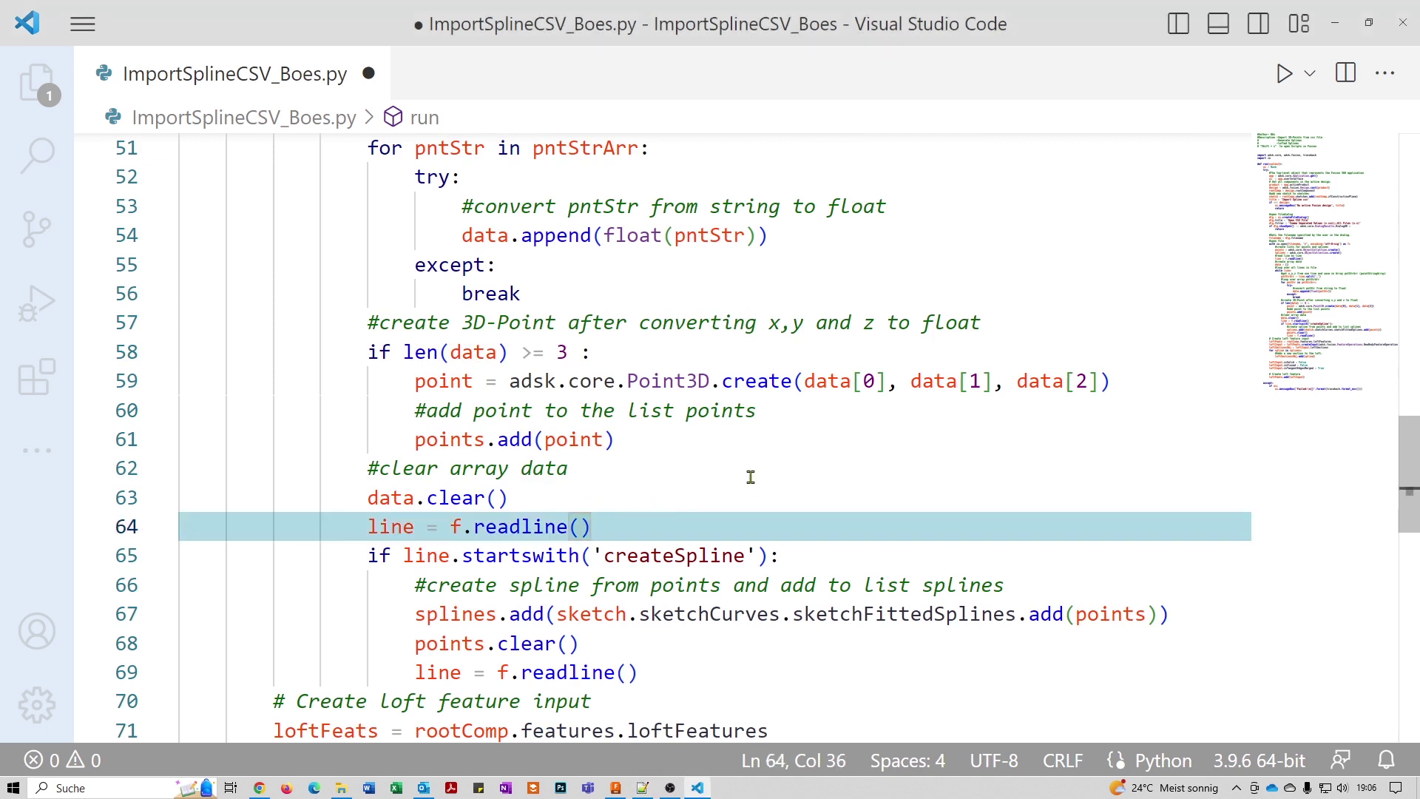
scroll(758, 473, down, 1)
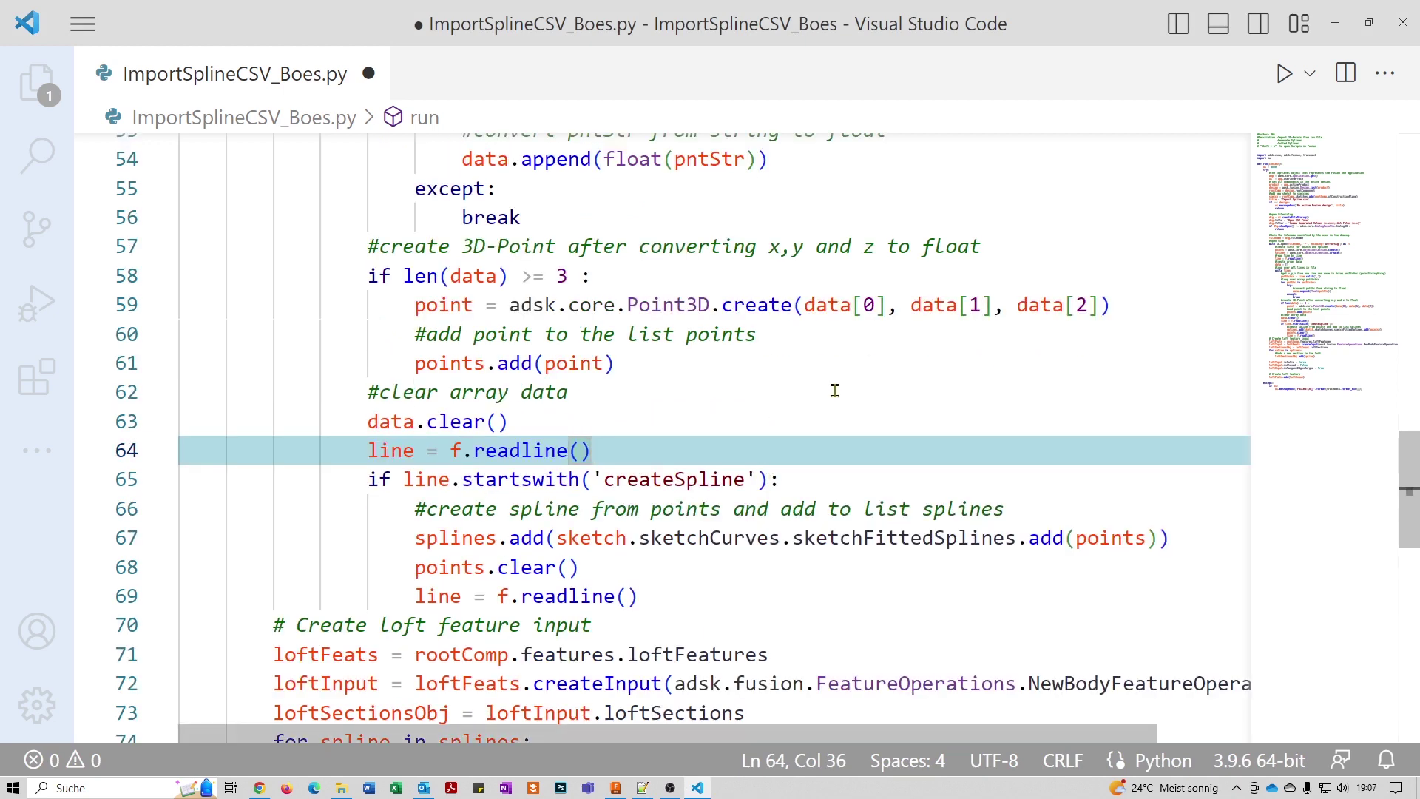
scroll(870, 385, down, 1)
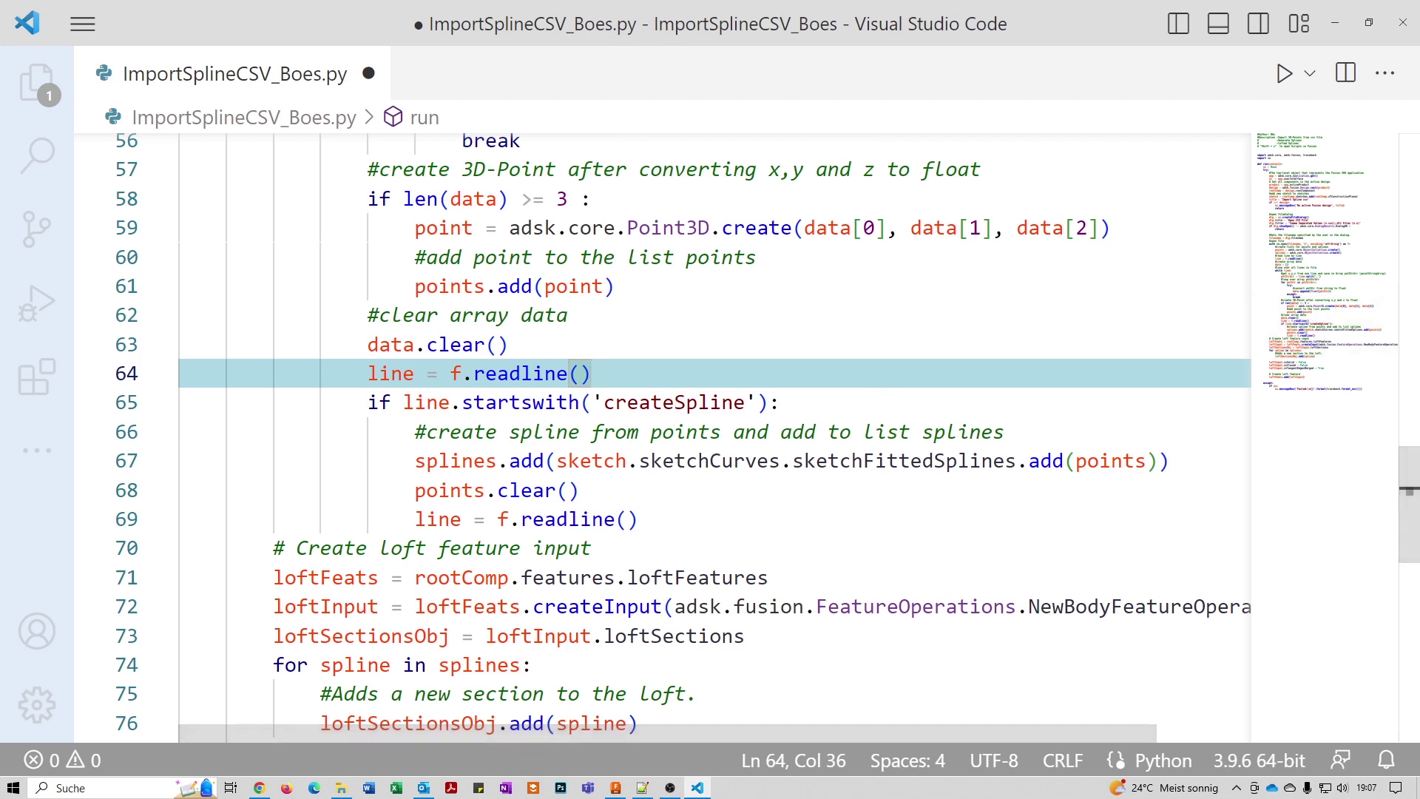
click(642, 788)
drag(1390, 241, 1039, 166)
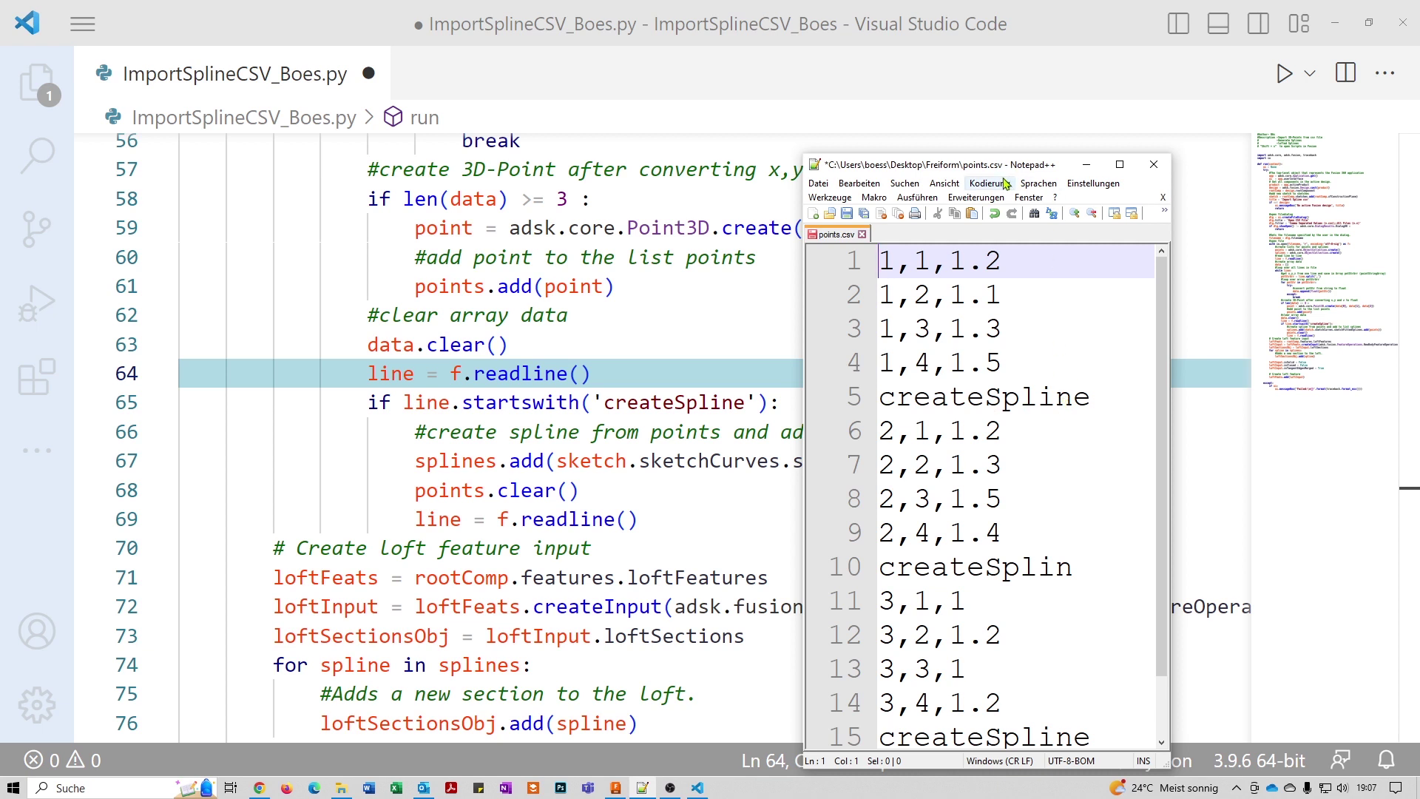
Fix line 10 of points.csv to read createSpline, then move the Notepad++ window off-screen.
drag(1003, 164, 1002, 236)
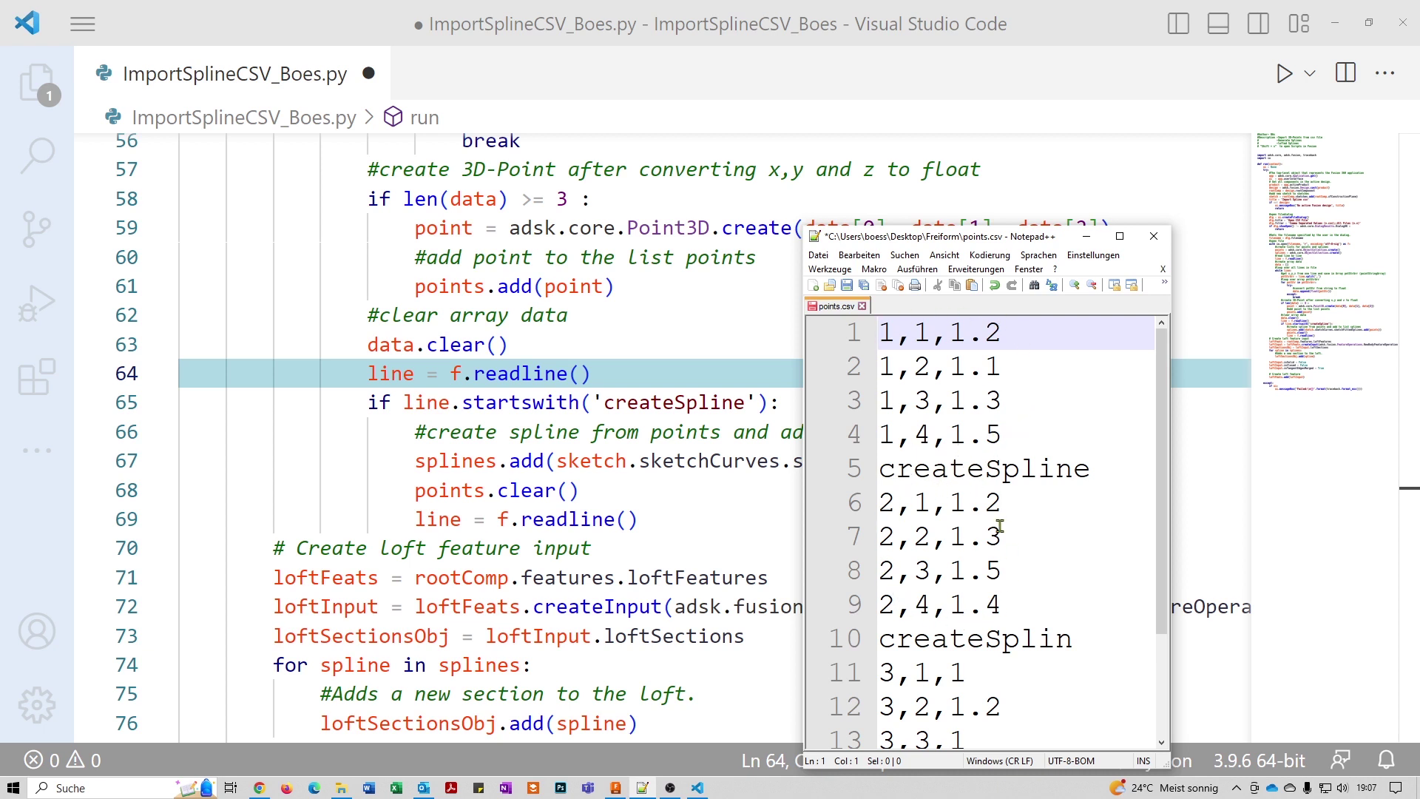
click(1085, 639)
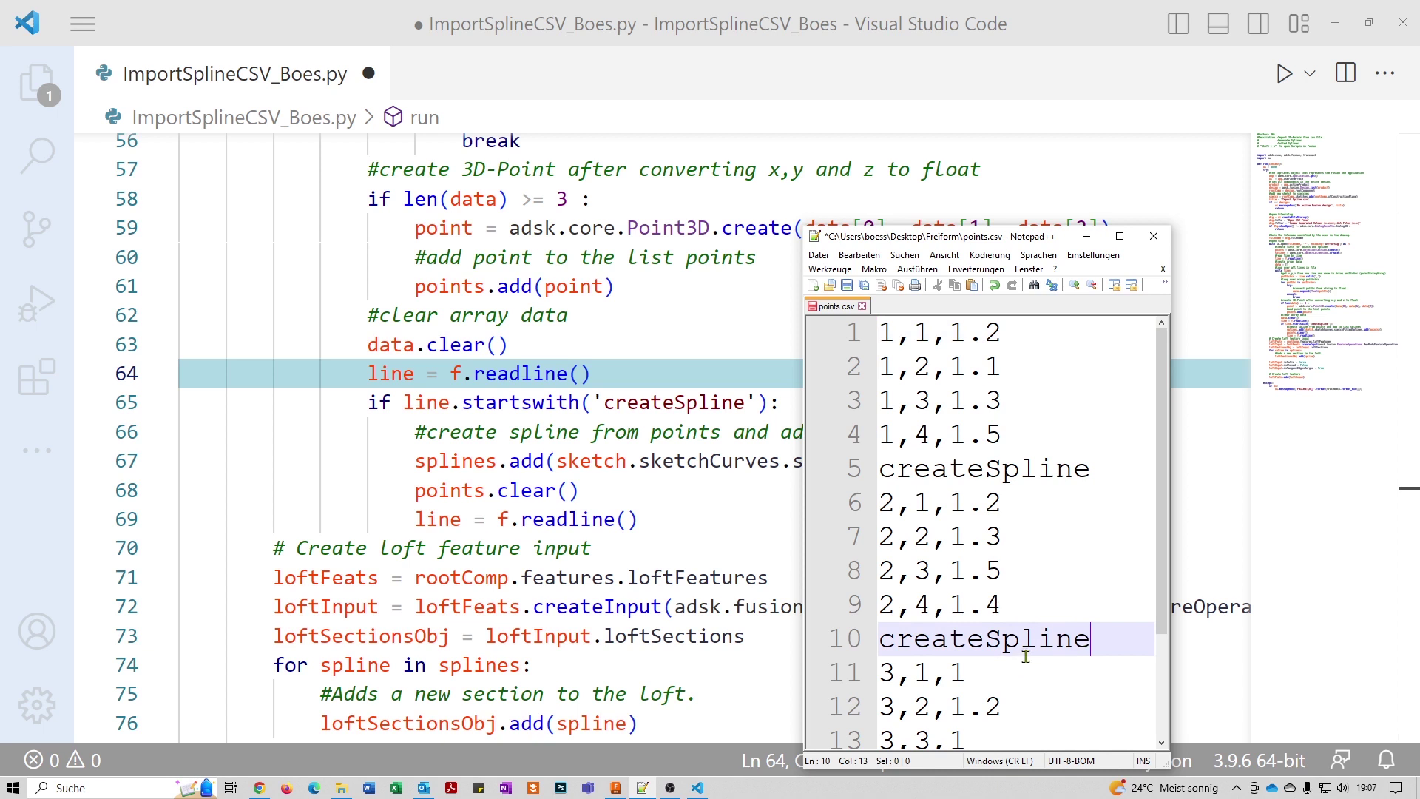
scroll(1045, 482, down, 2)
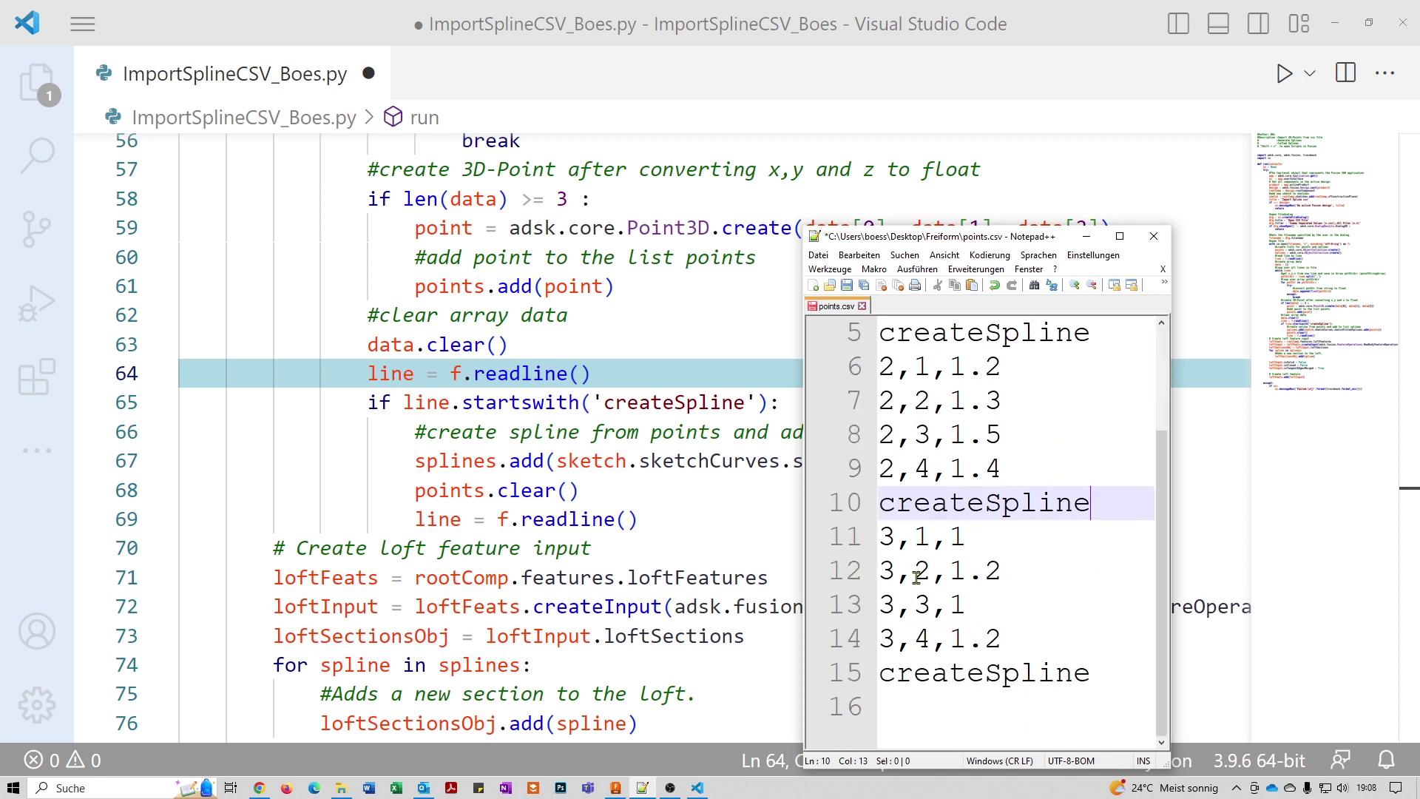
drag(1024, 238, 1416, 244)
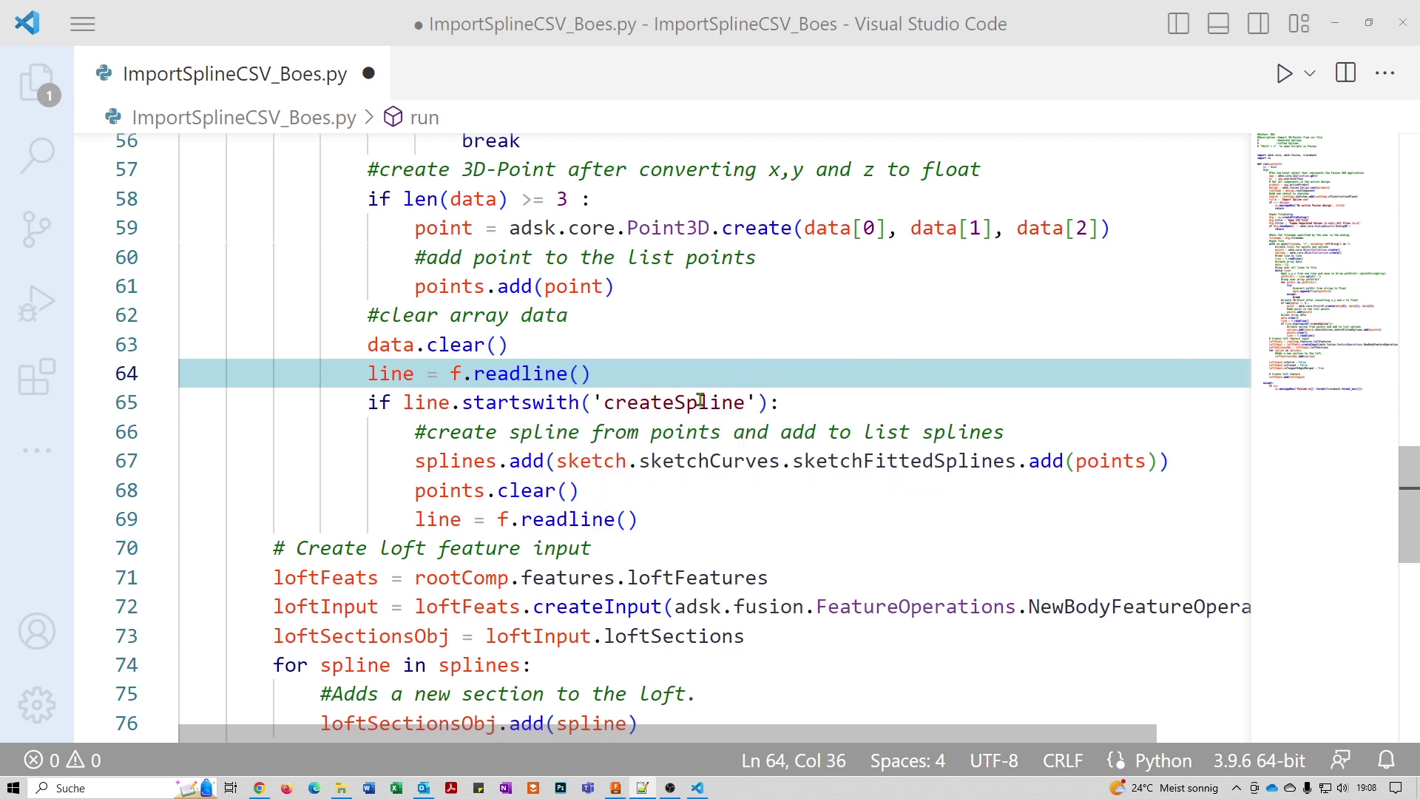
mouse_move(1416, 256)
mouse_down()
mouse_move(1006, 263)
mouse_move(1025, 244)
mouse_up()
scroll(987, 414, up, 2)
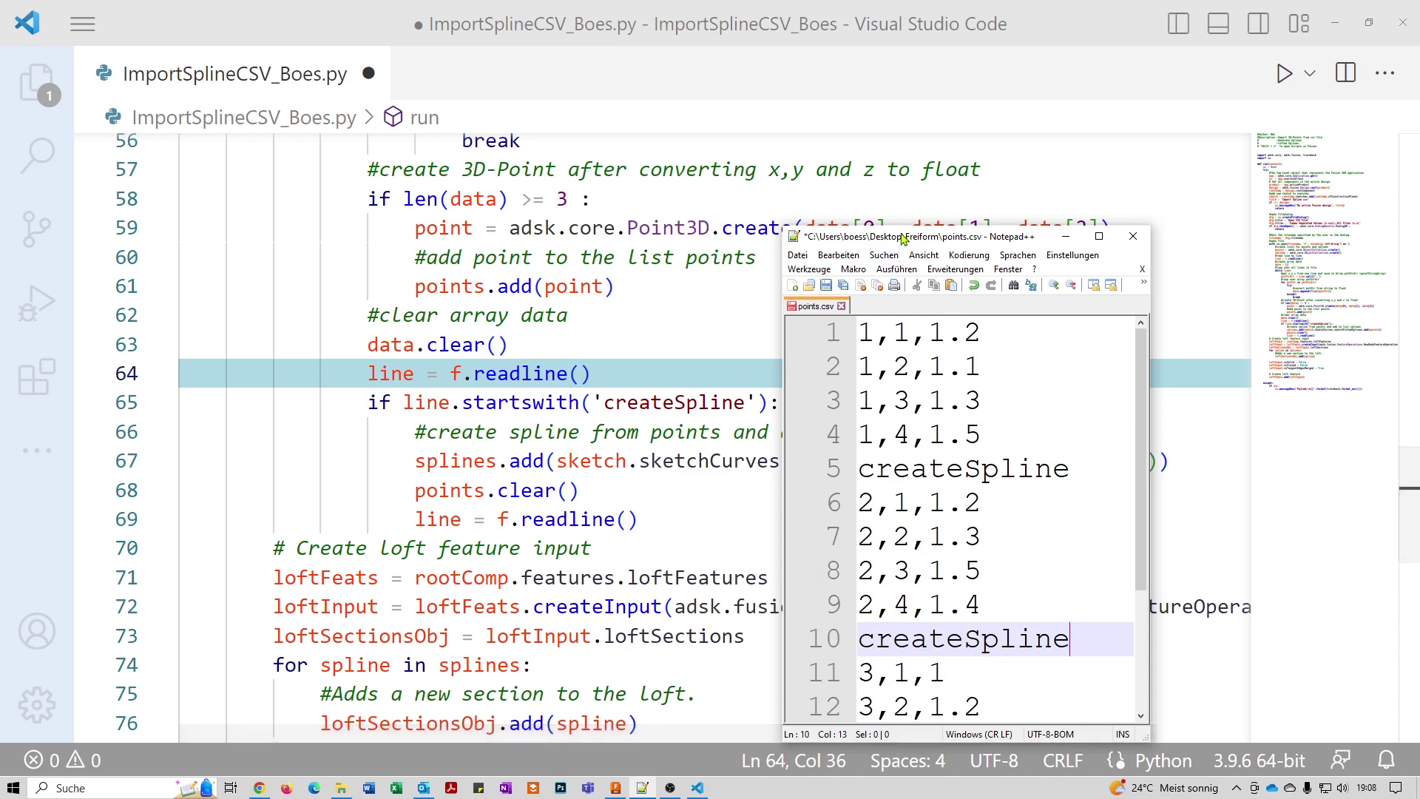
drag(880, 236, 1419, 222)
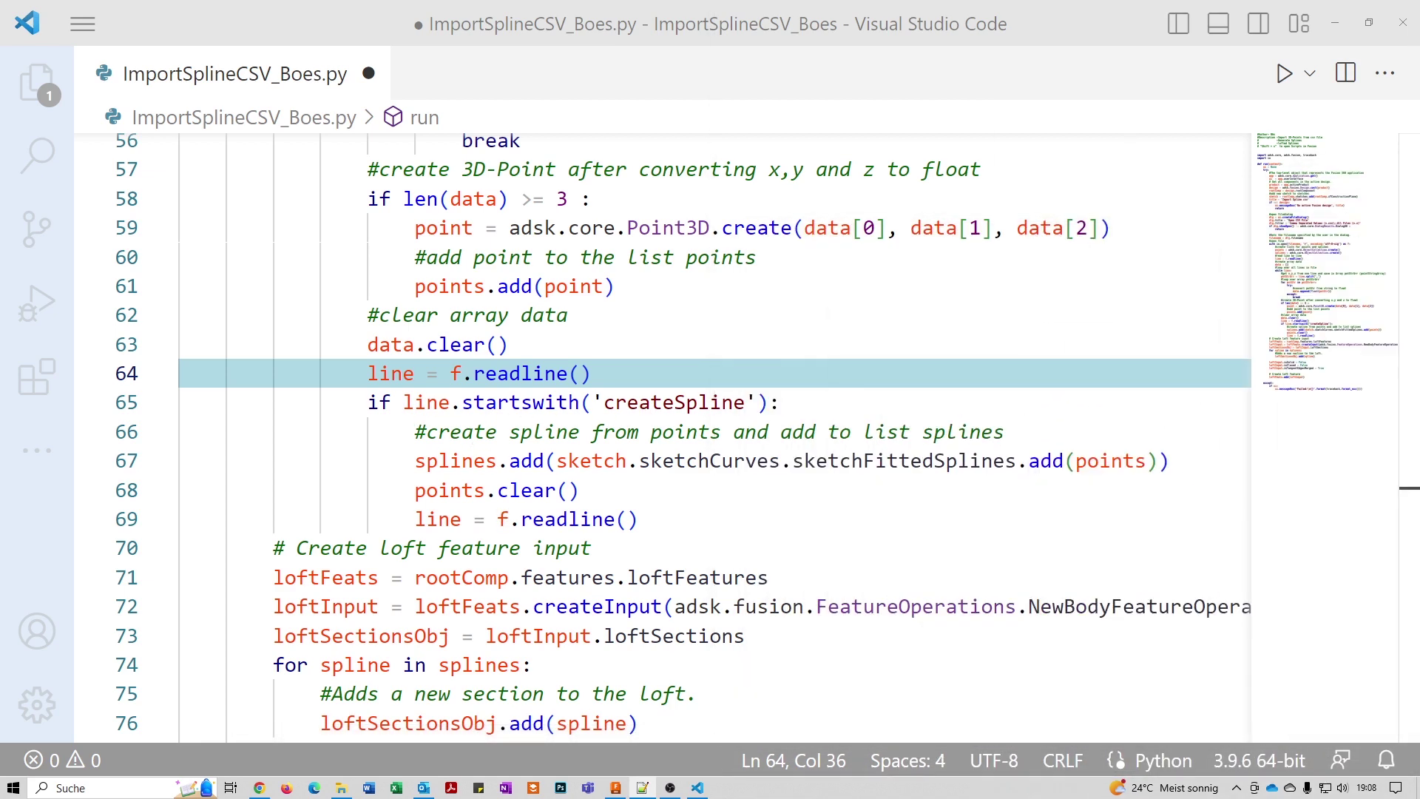
scroll(710, 484, down, 1)
scroll(732, 462, down, 1)
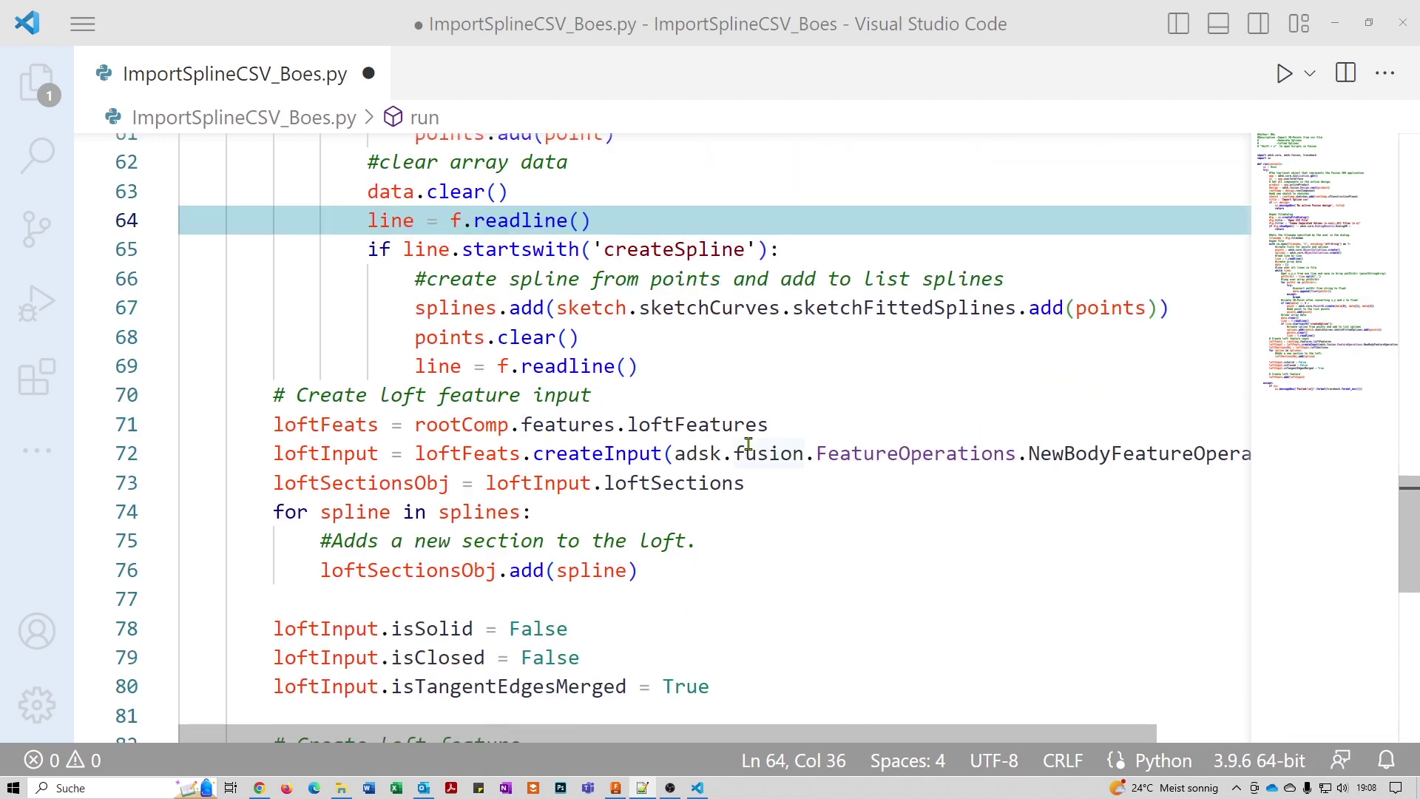
scroll(748, 447, up, 2)
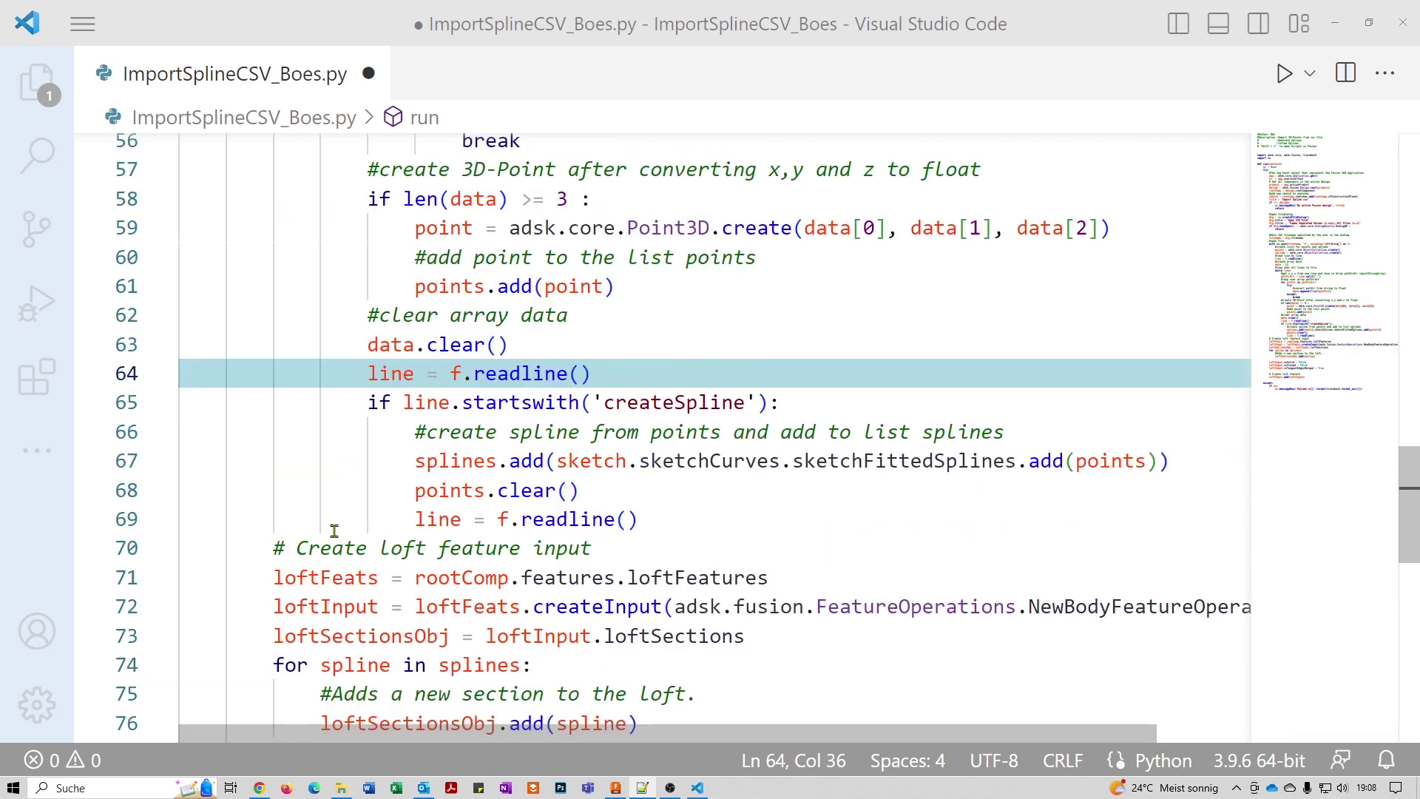
scroll(399, 522, up, 1)
scroll(347, 569, up, 1)
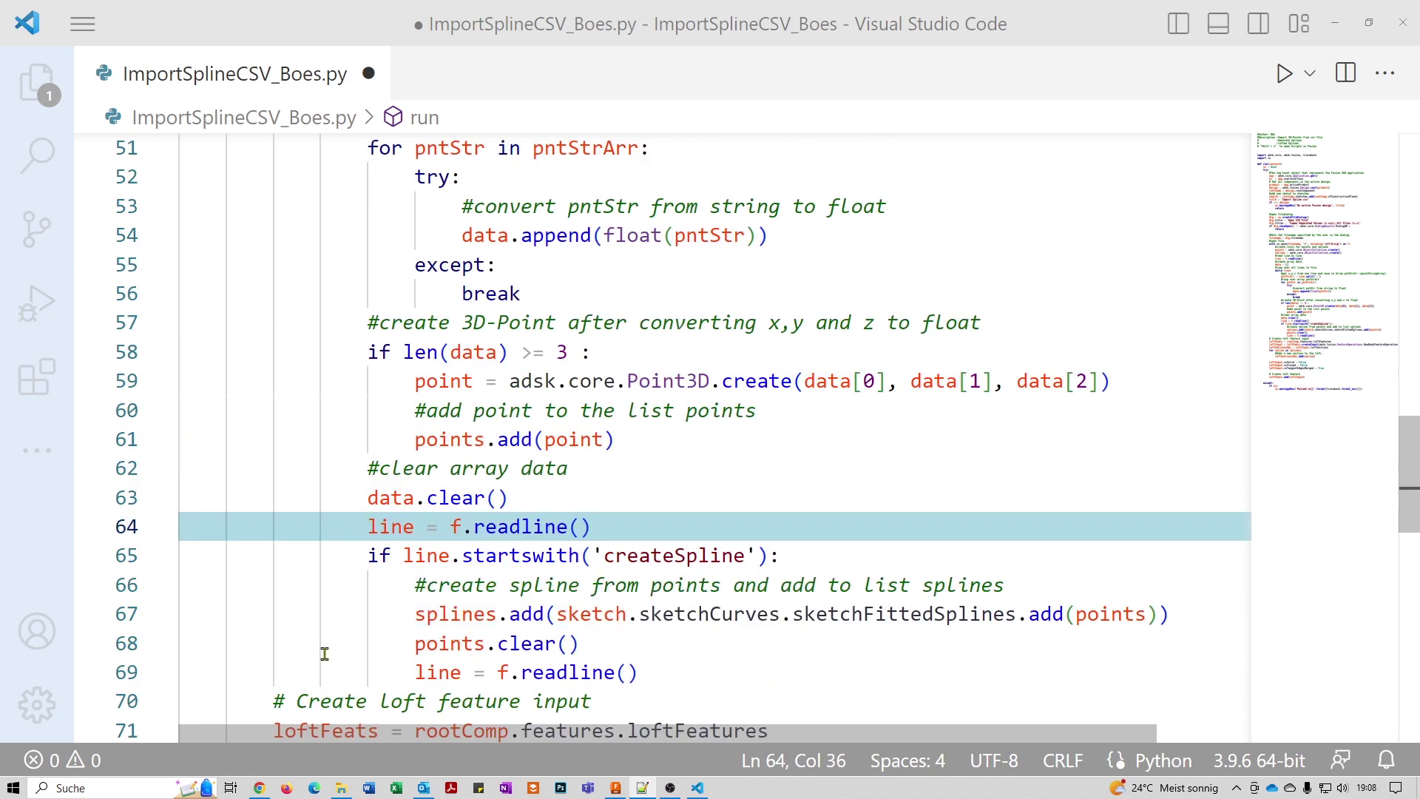
scroll(320, 656, up, 3)
scroll(298, 631, up, 1)
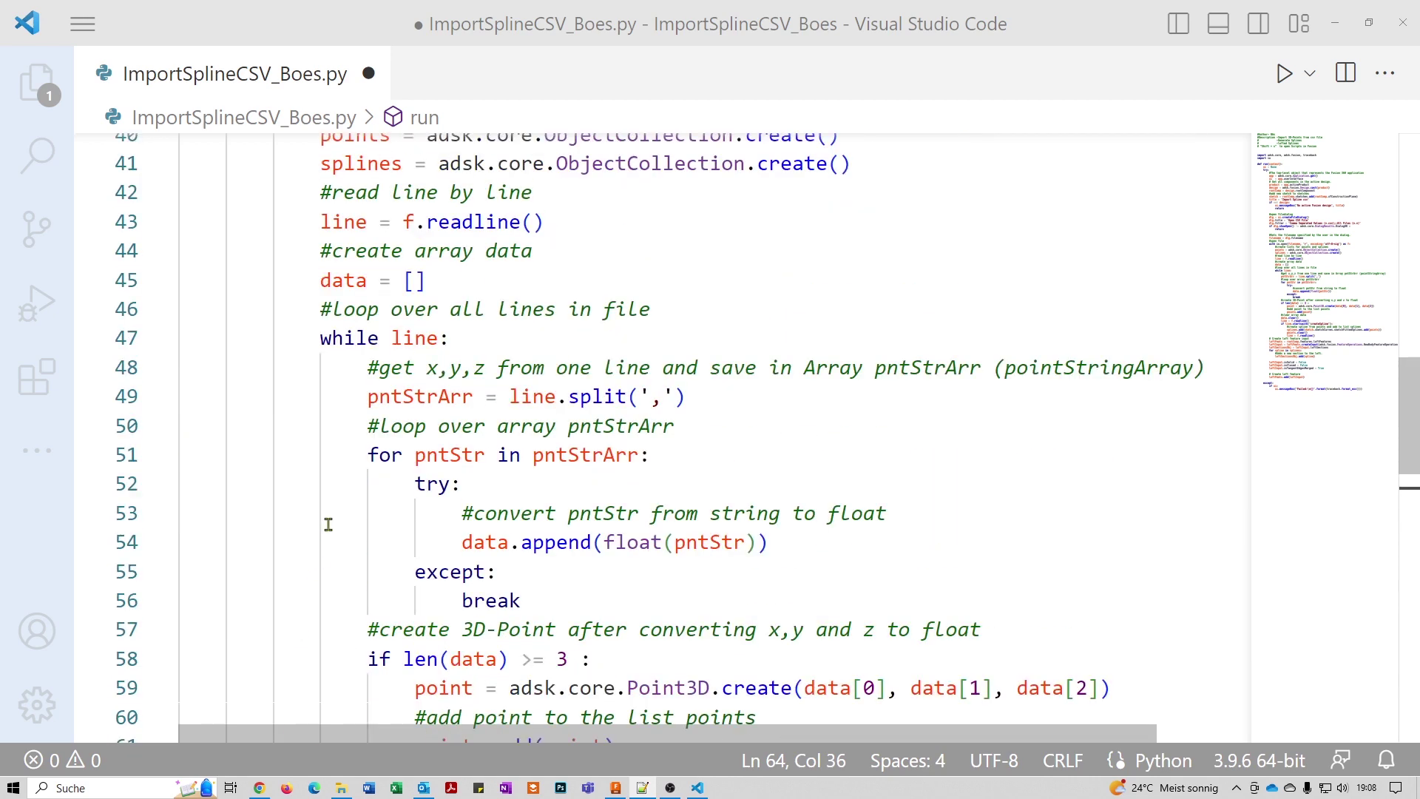
scroll(510, 419, down, 4)
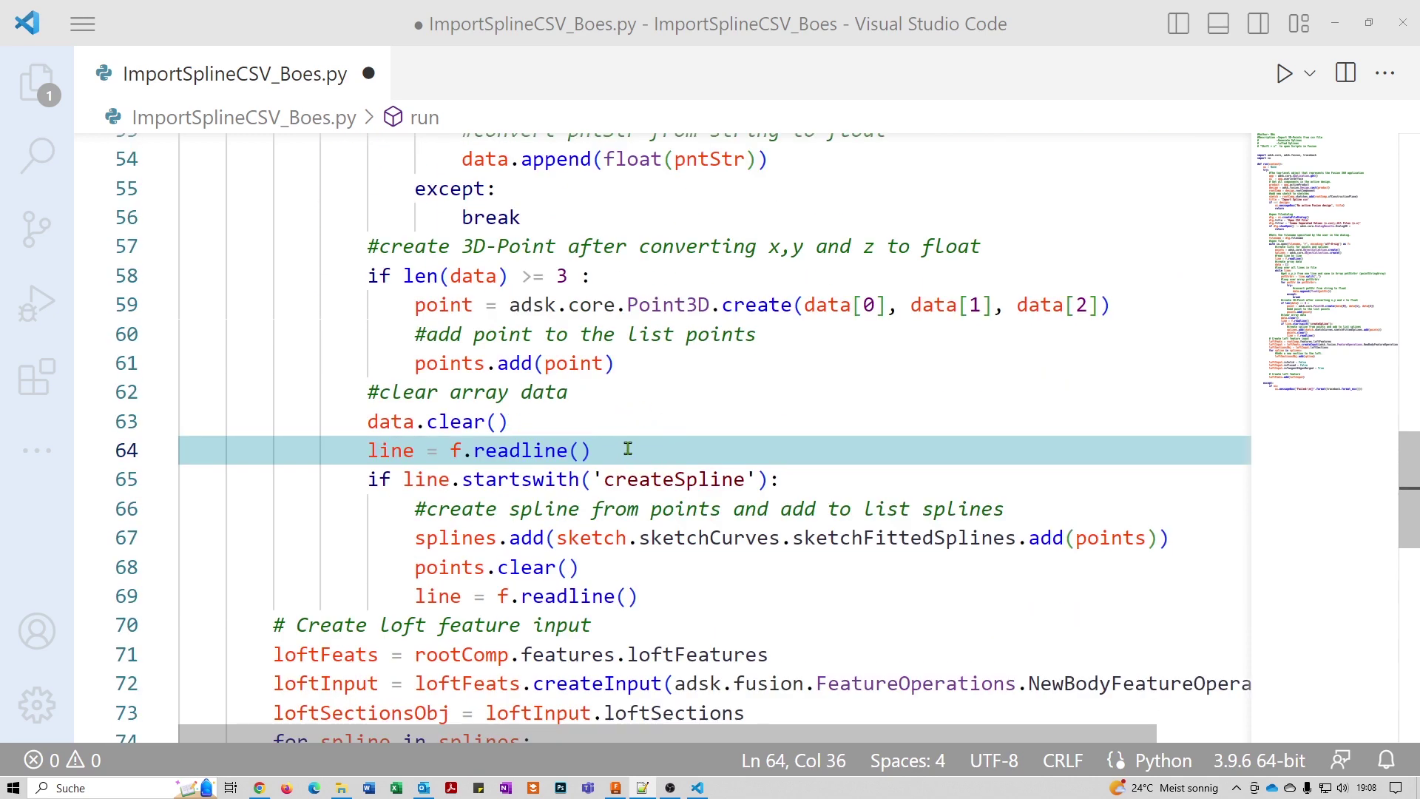
scroll(571, 452, up, 4)
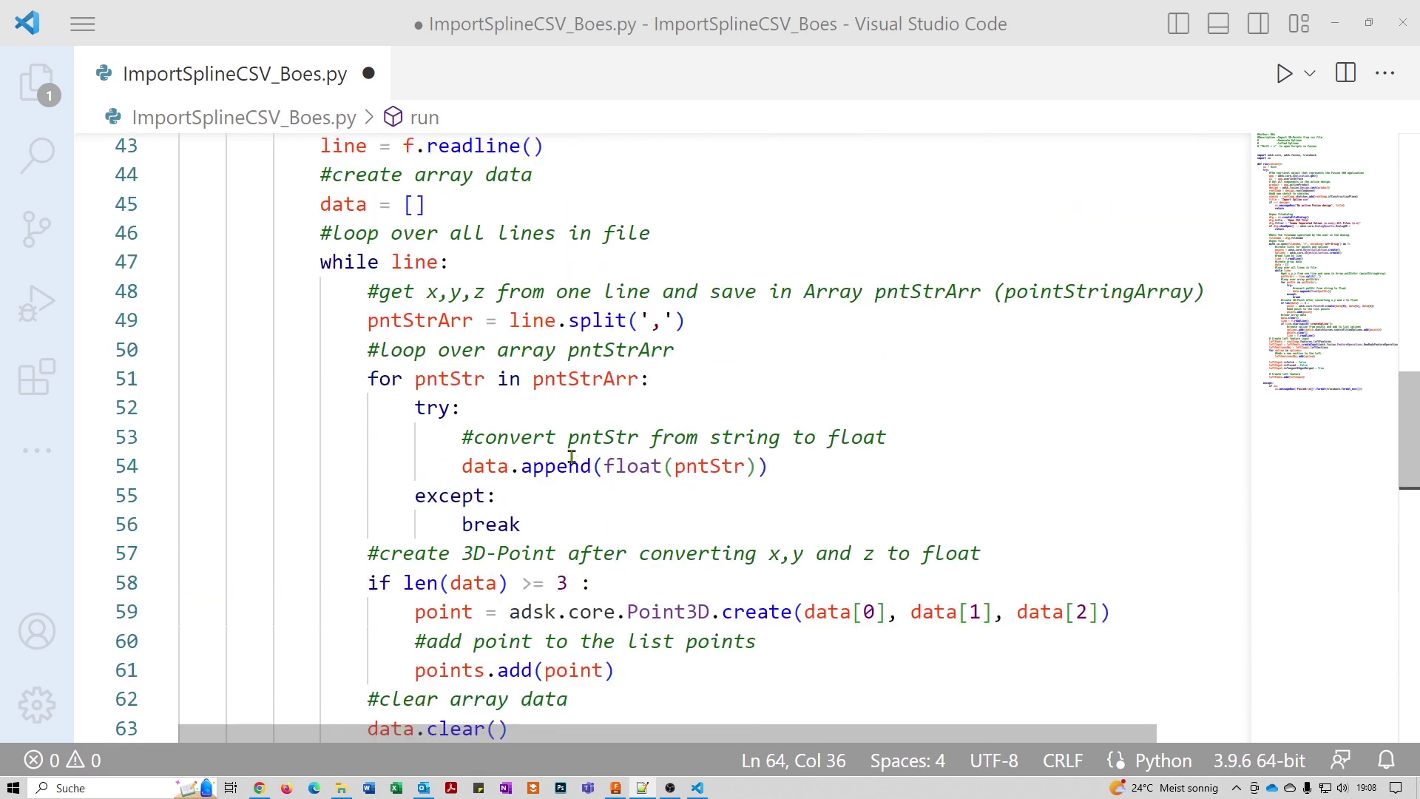
scroll(590, 415, up, 1)
scroll(509, 458, down, 2)
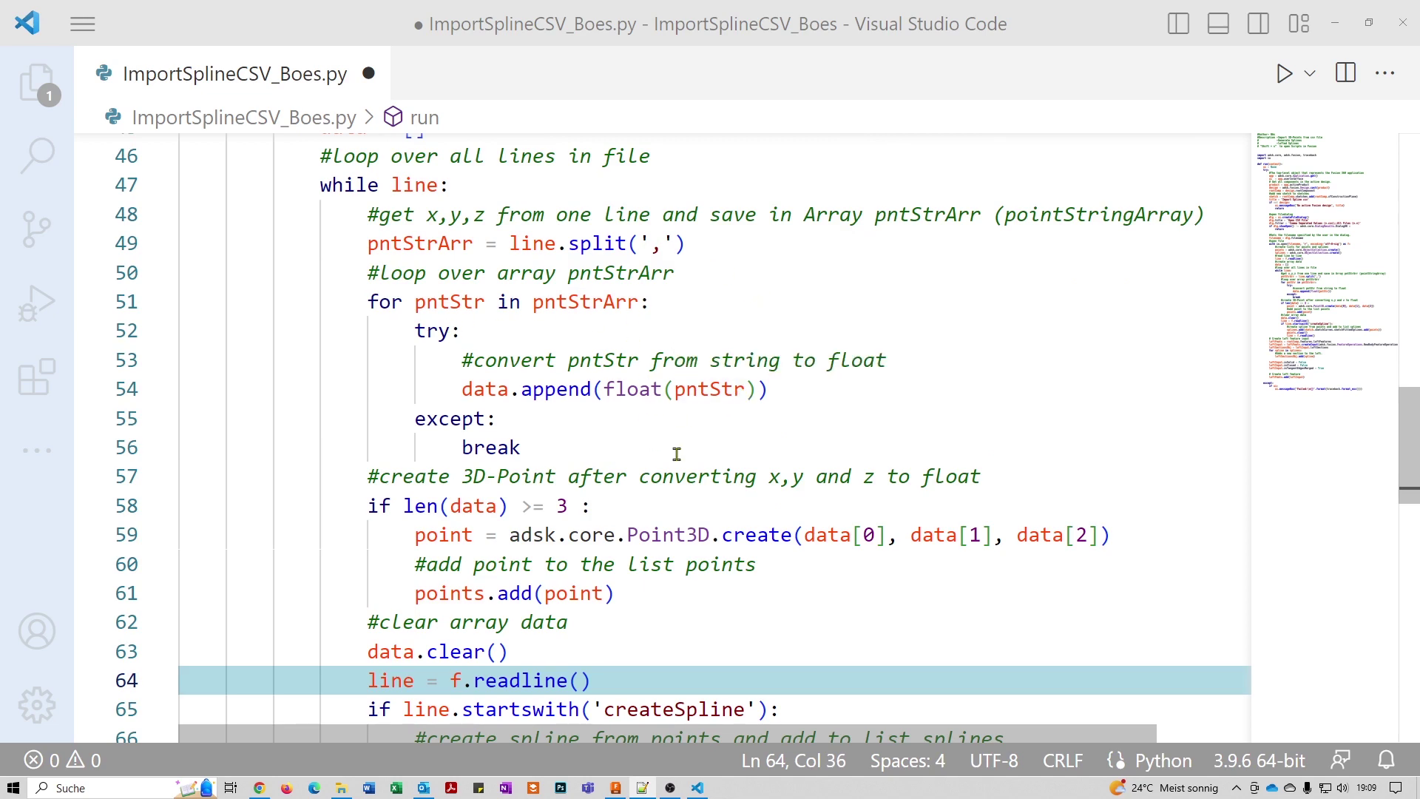
scroll(665, 349, down, 3)
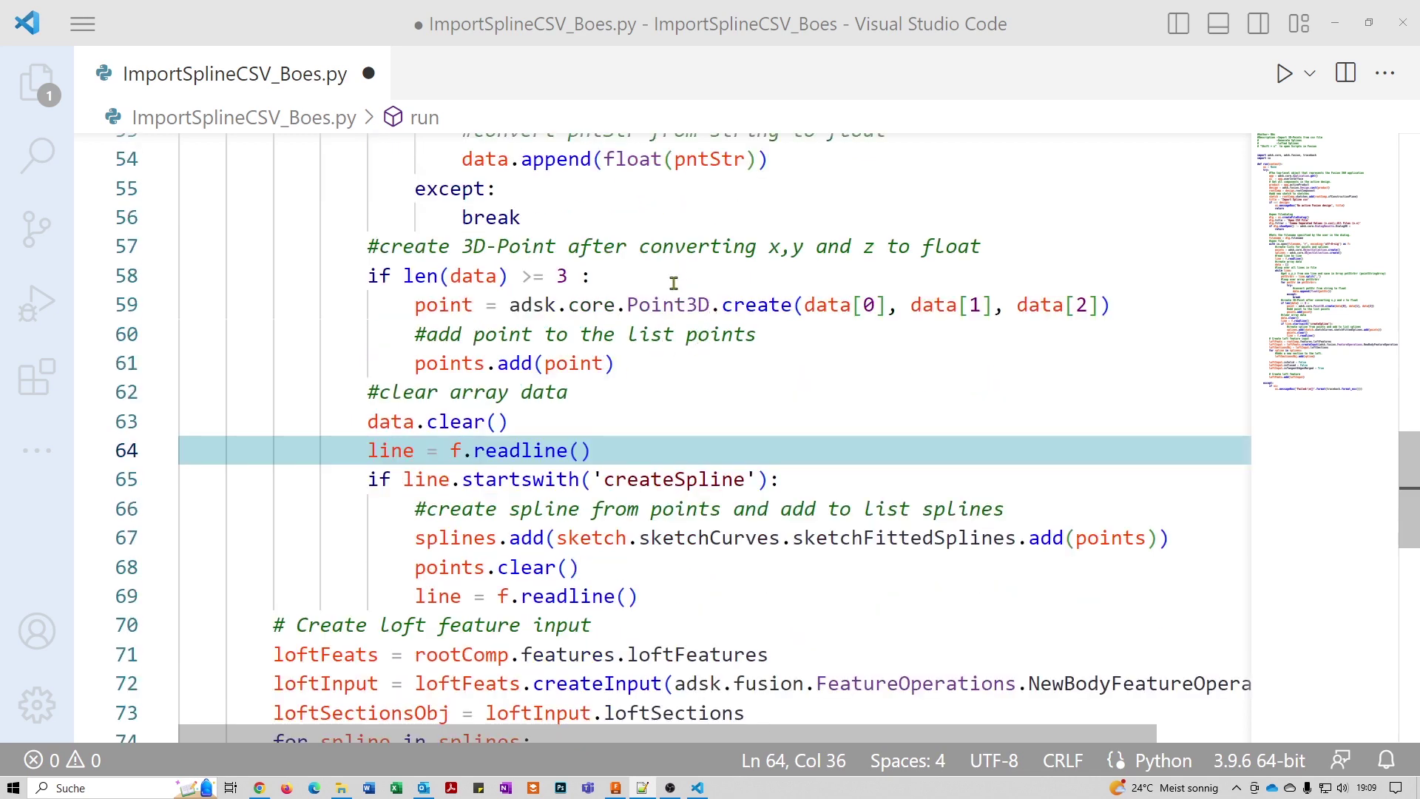
scroll(762, 340, down, 1)
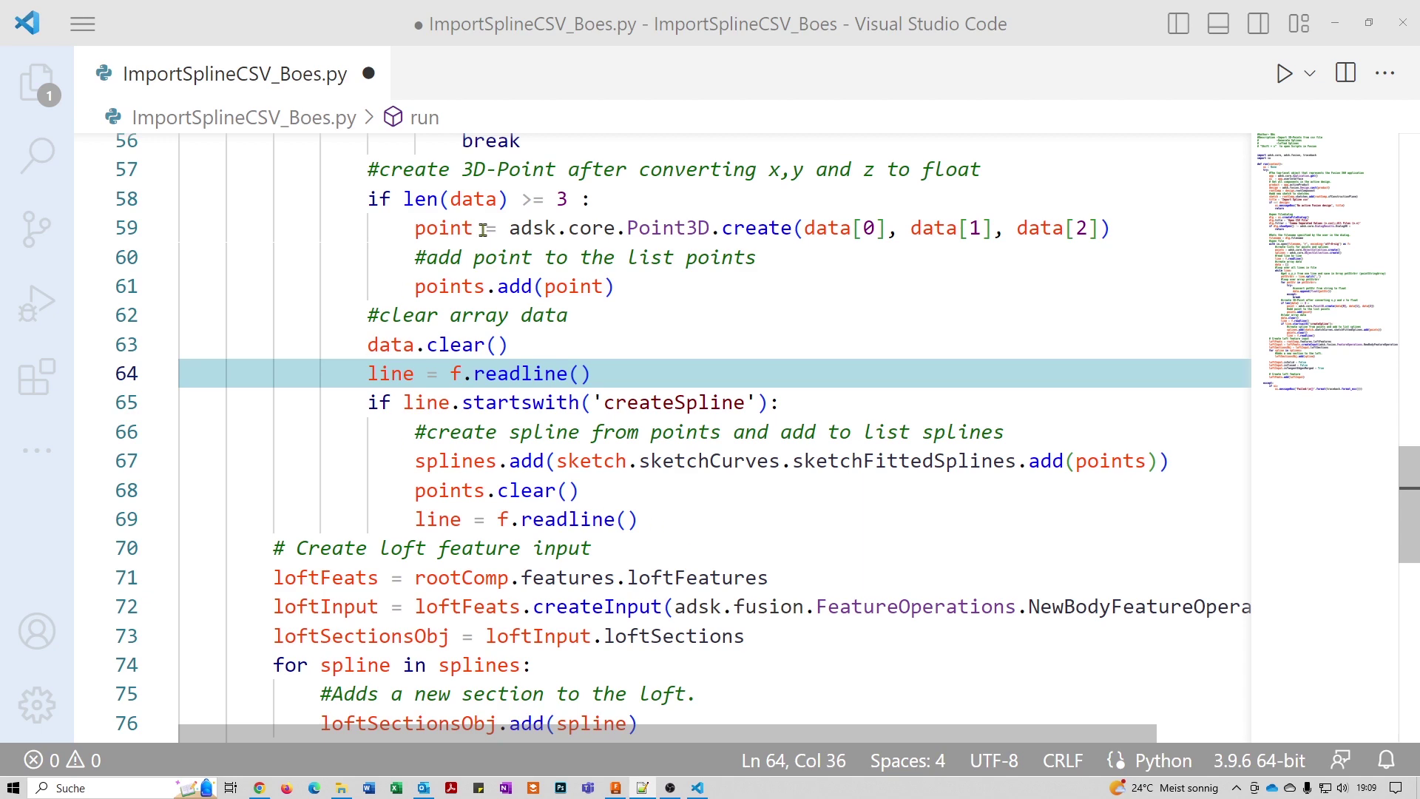
mouse_move(708, 538)
mouse_move(708, 460)
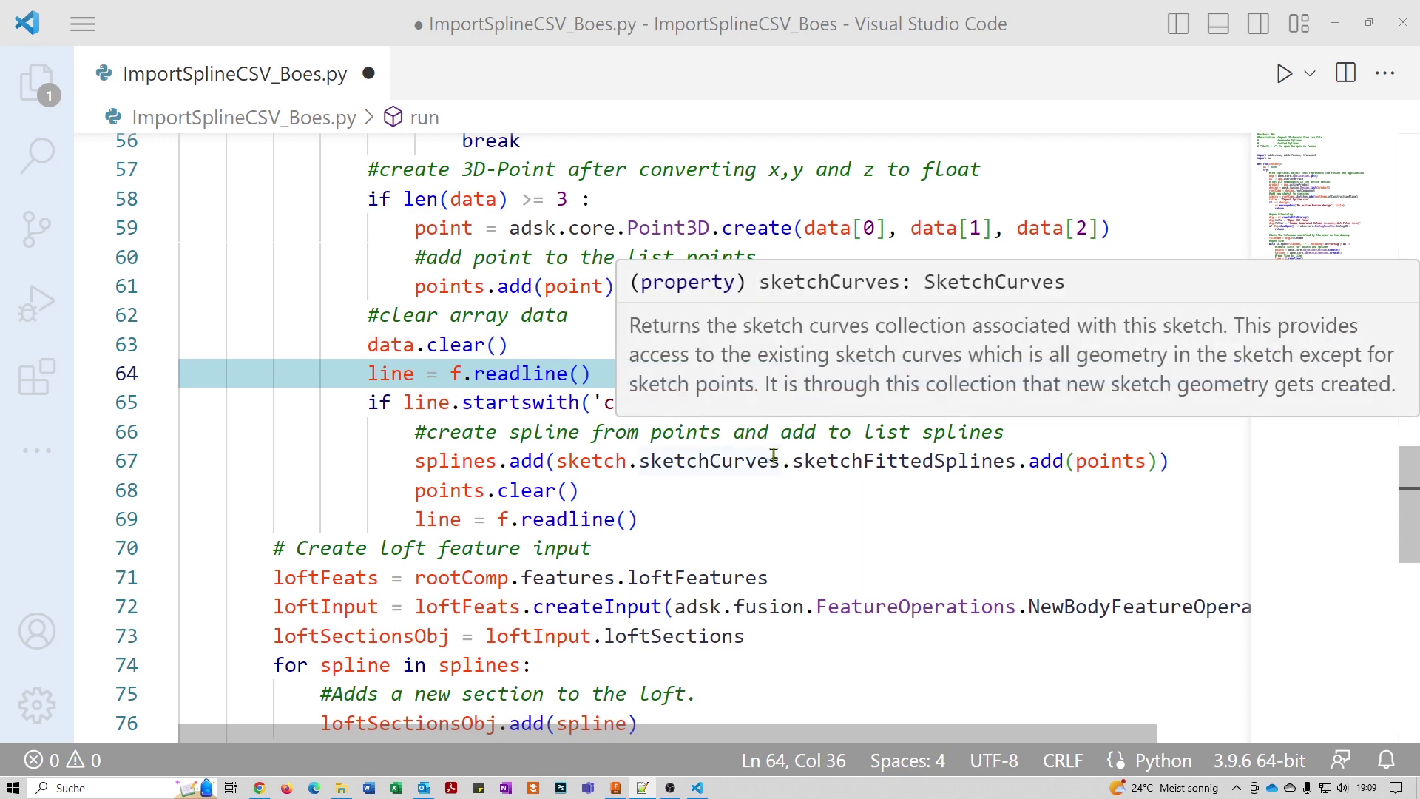
scroll(773, 454, down, 3)
scroll(777, 451, down, 2)
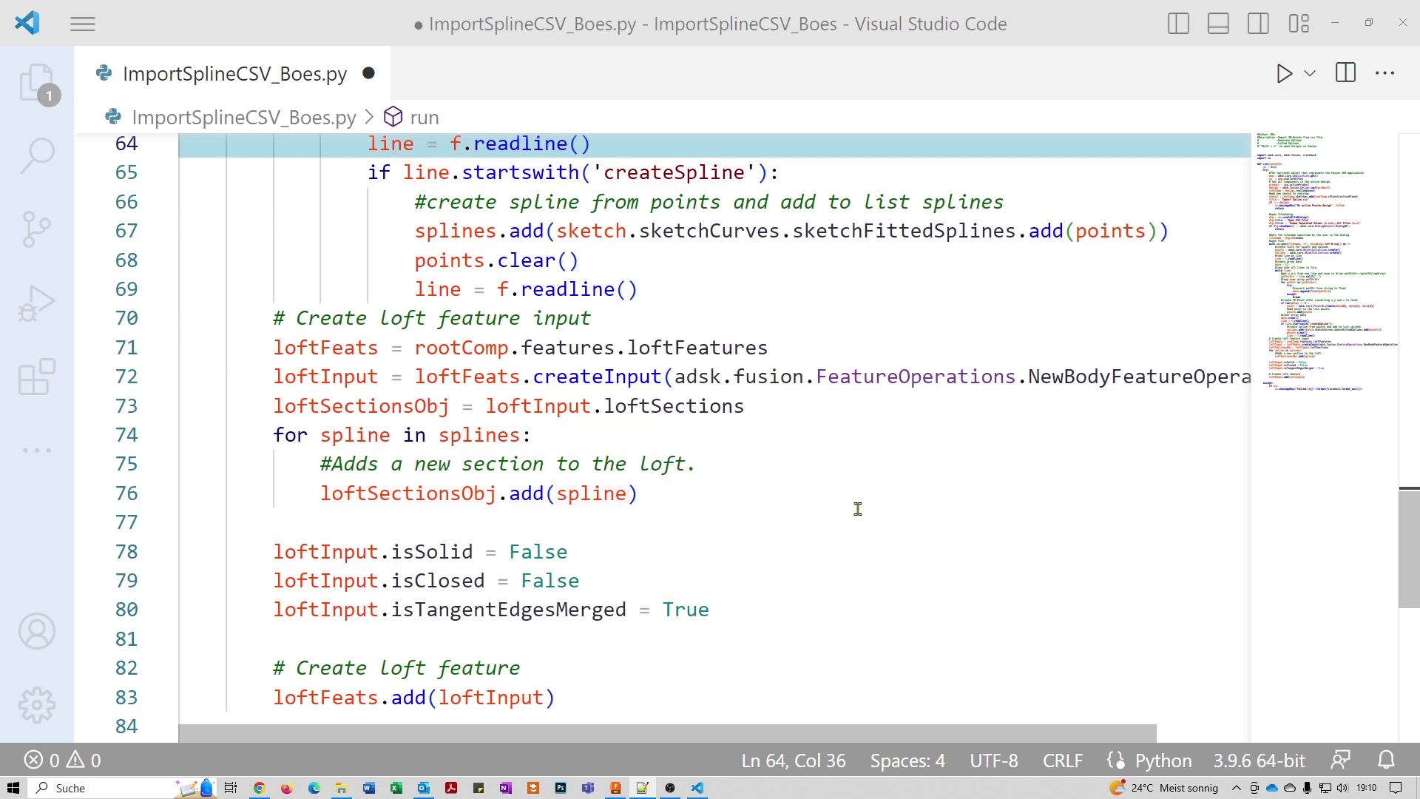
scroll(858, 508, down, 1)
scroll(858, 508, down, 1)
scroll(857, 508, down, 1)
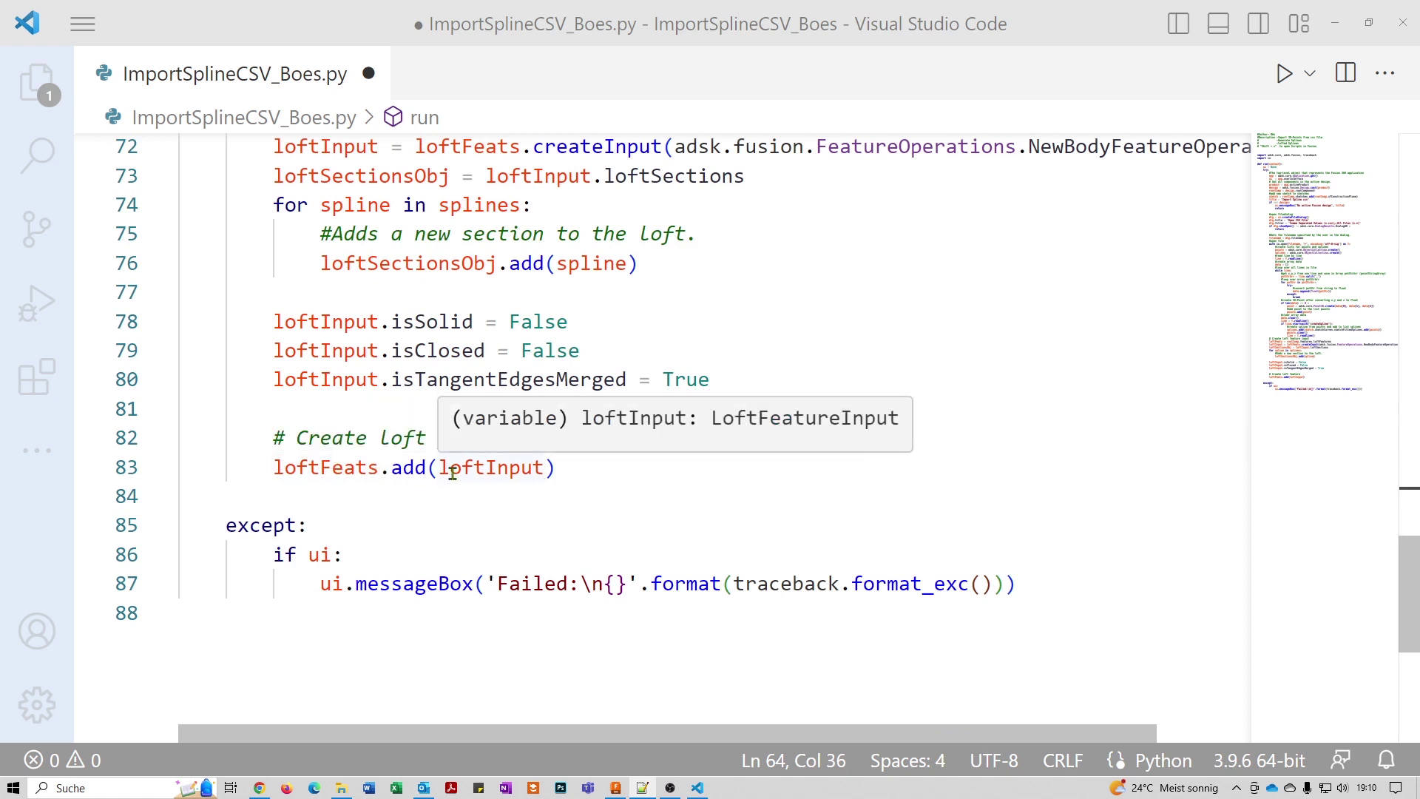
click(565, 467)
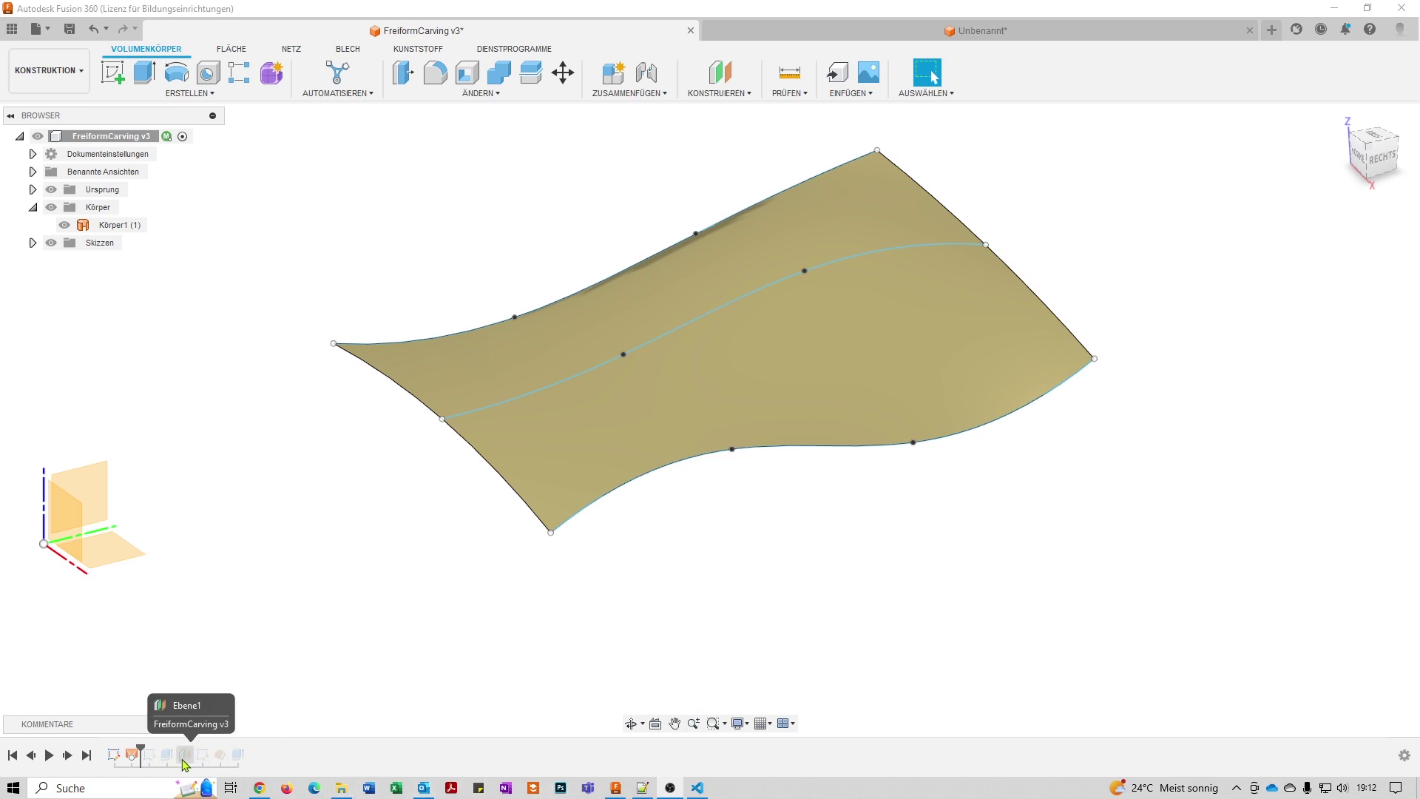
Roll the design history forward to the Extrusion1 feature.
drag(141, 748, 158, 749)
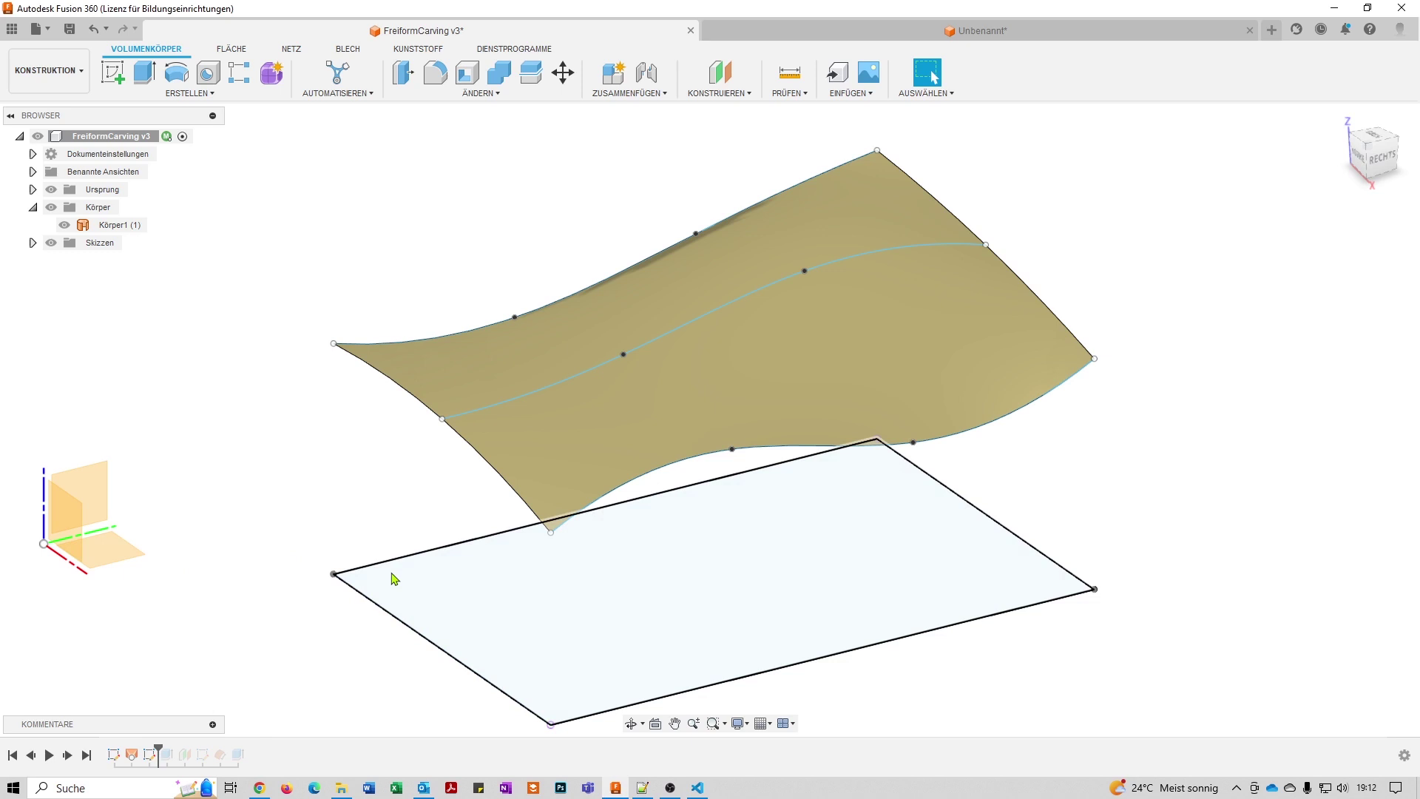
Replay Extrusion1 to build the solid block and review its settings without changes.
click(552, 539)
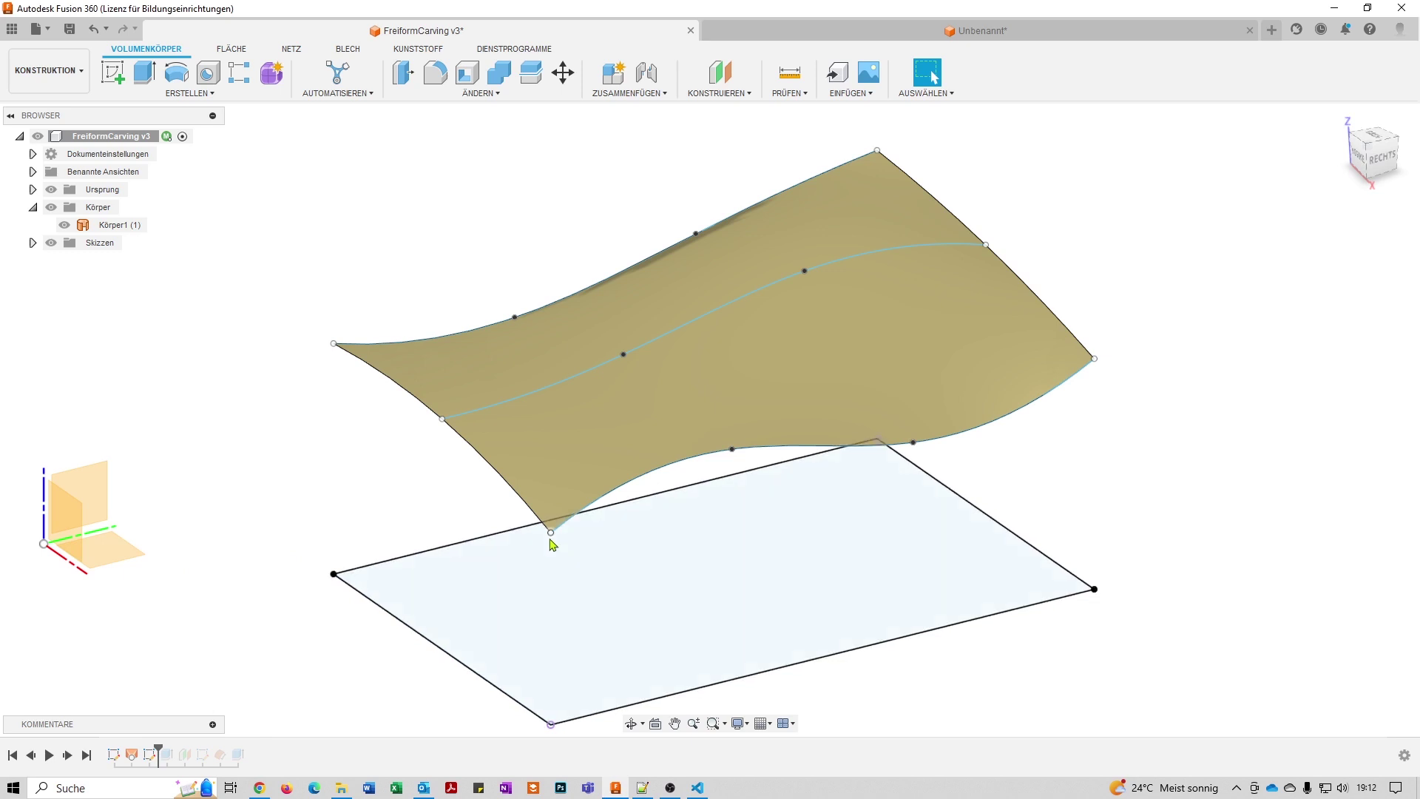
key(Escape)
drag(154, 746, 173, 757)
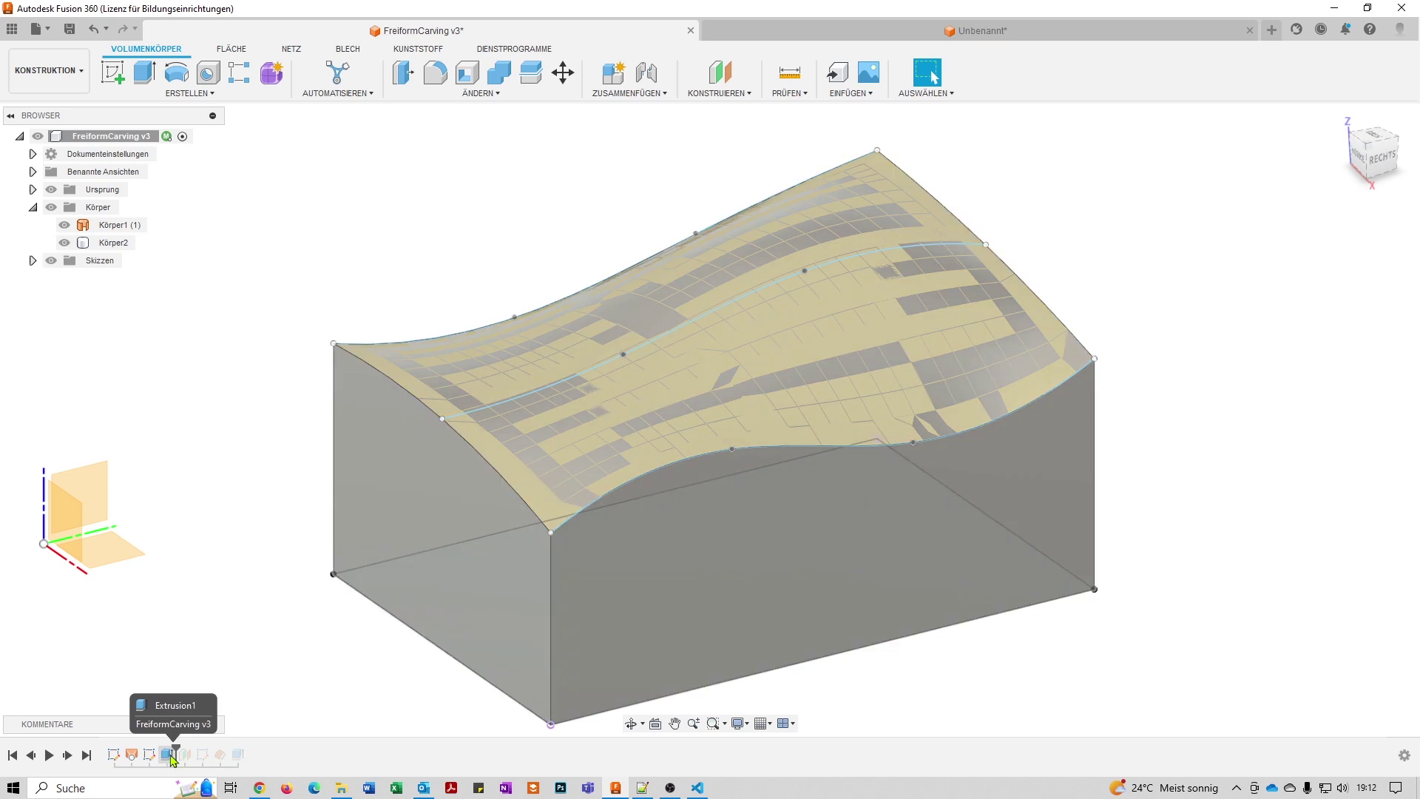
double_click(170, 755)
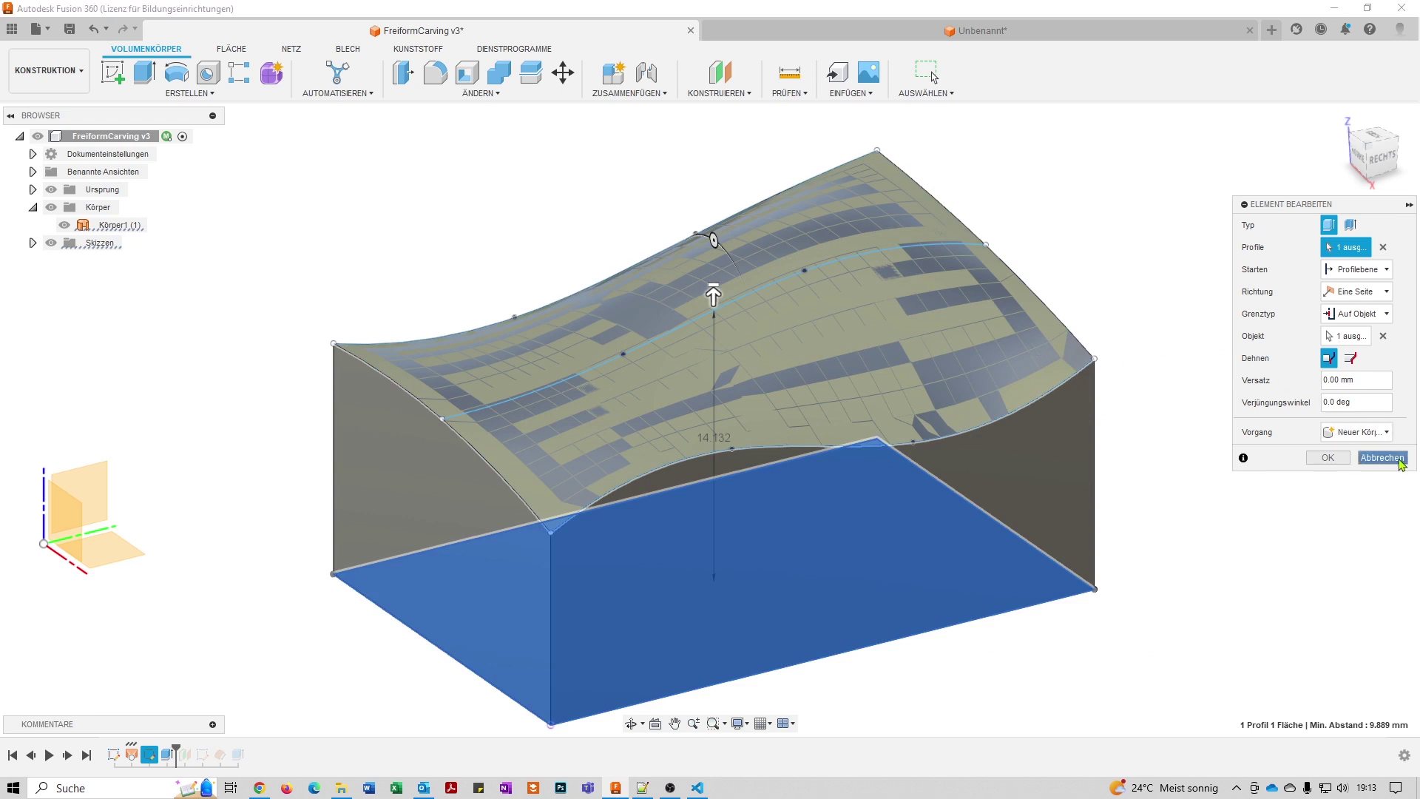
click(1400, 464)
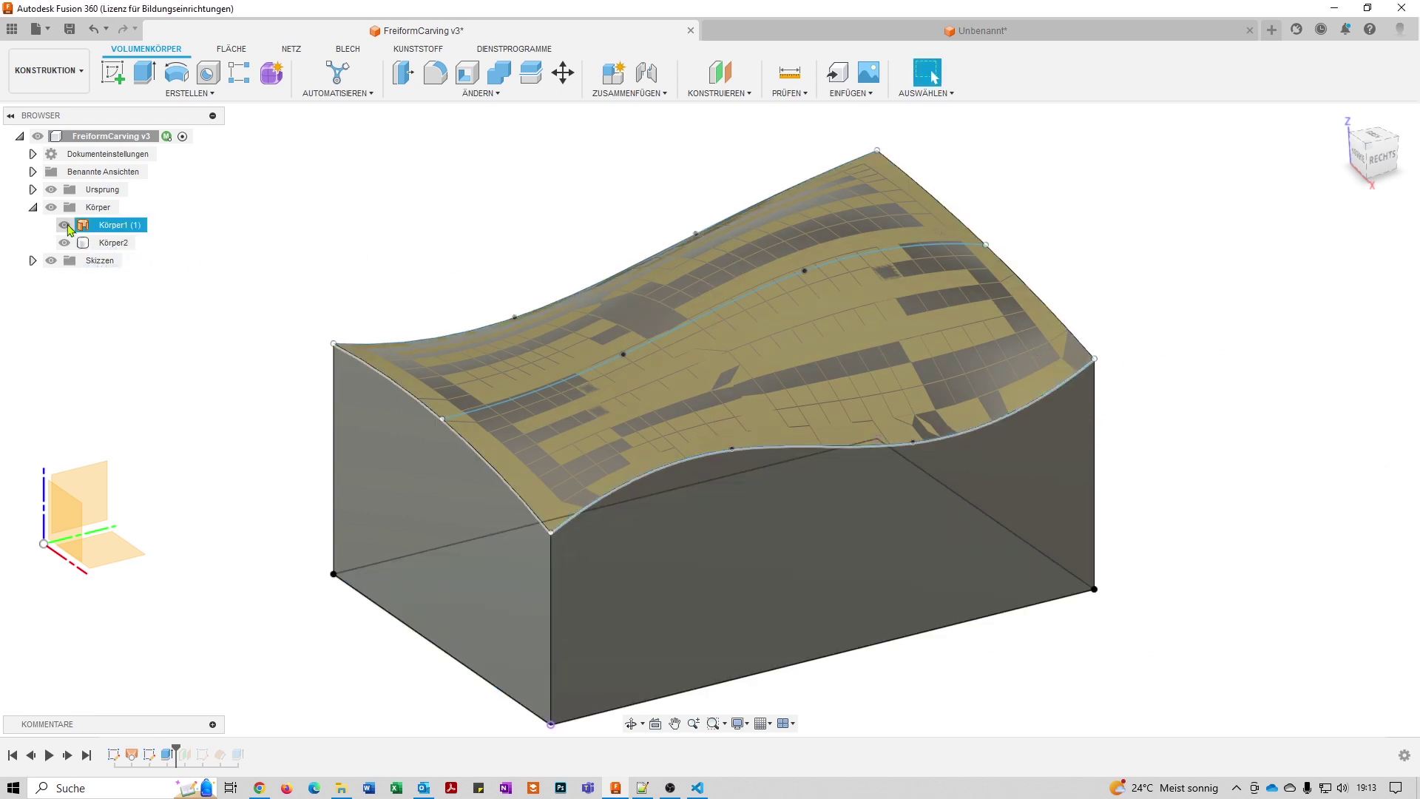
Hide the lofted surface Körper1 (1) and roll the history past Ebene1.
click(65, 224)
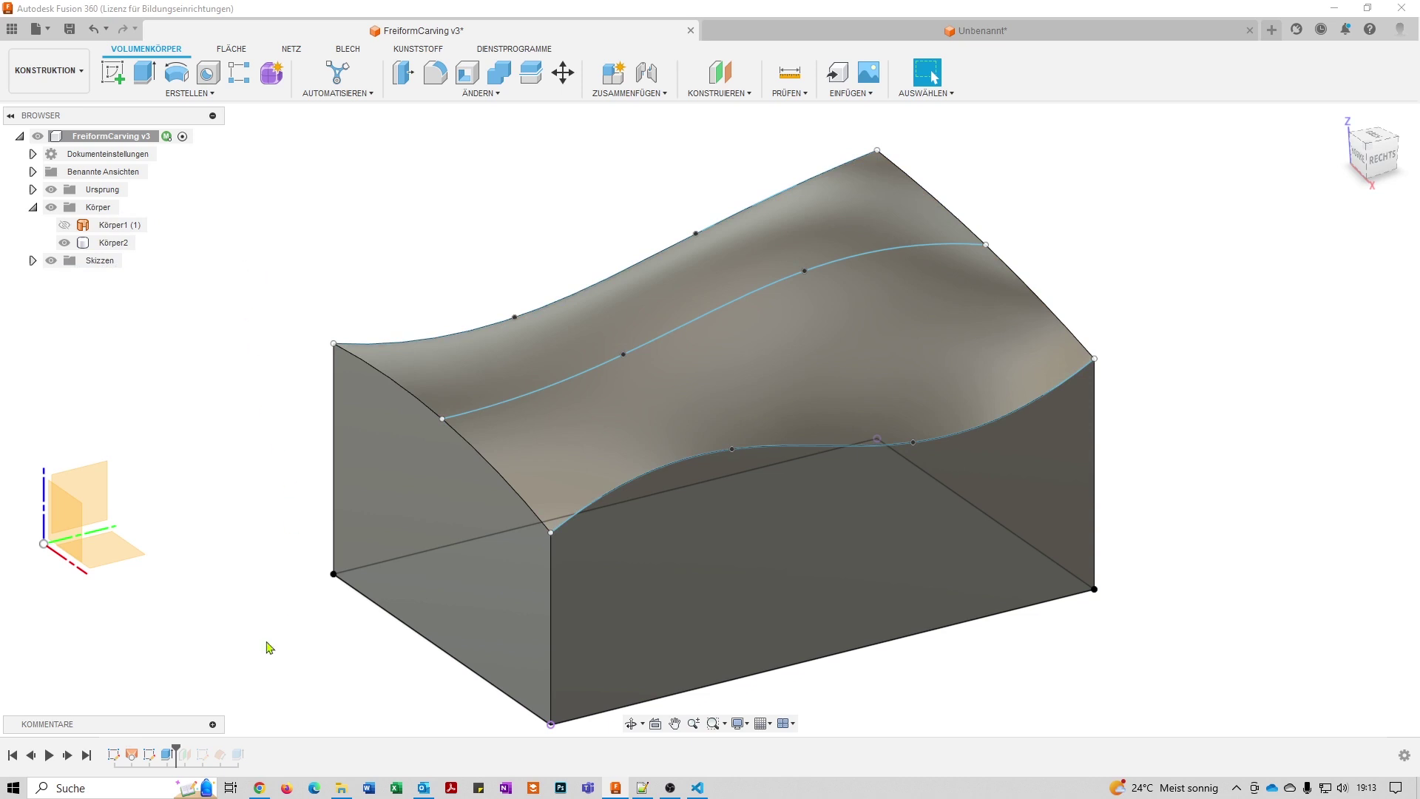
click(613, 422)
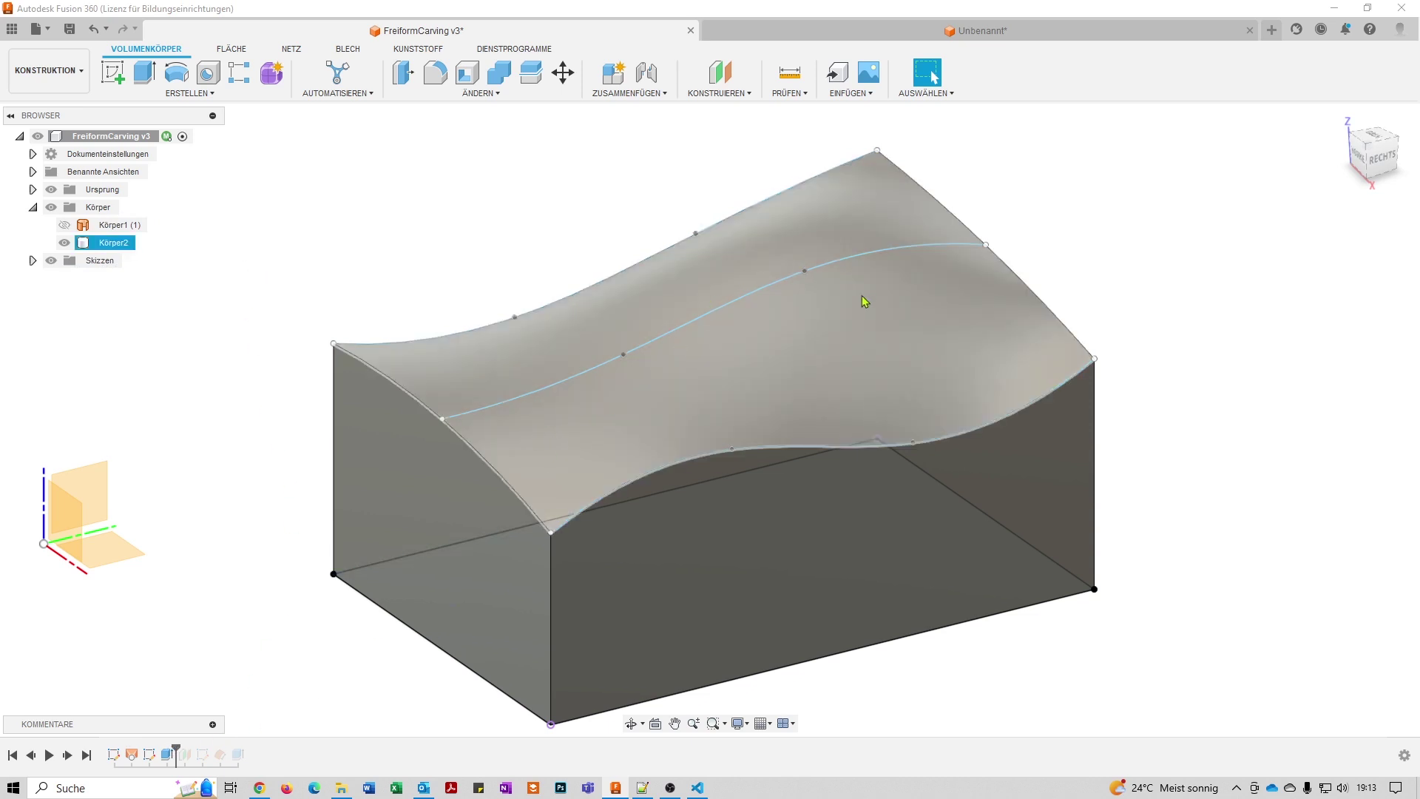
click(341, 680)
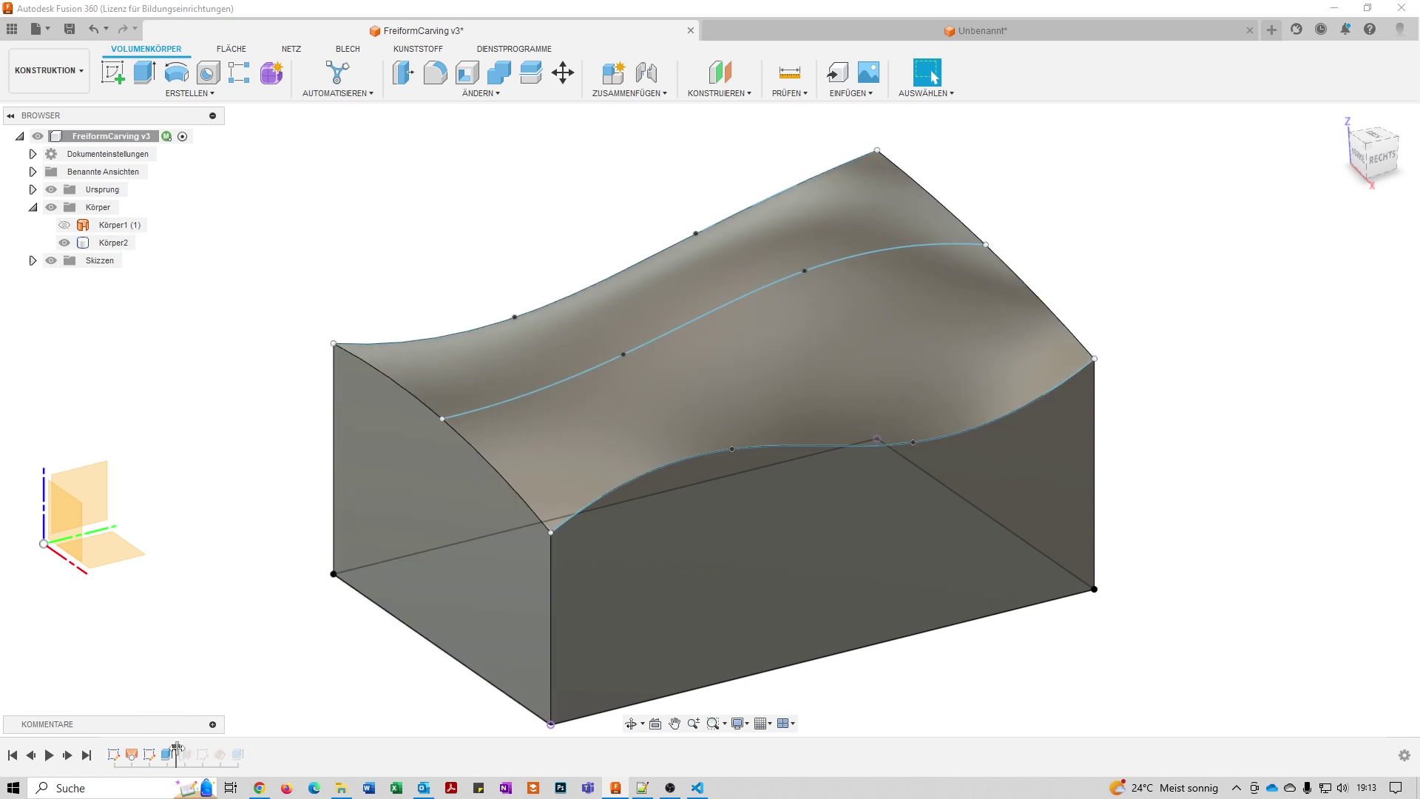
drag(176, 747, 193, 746)
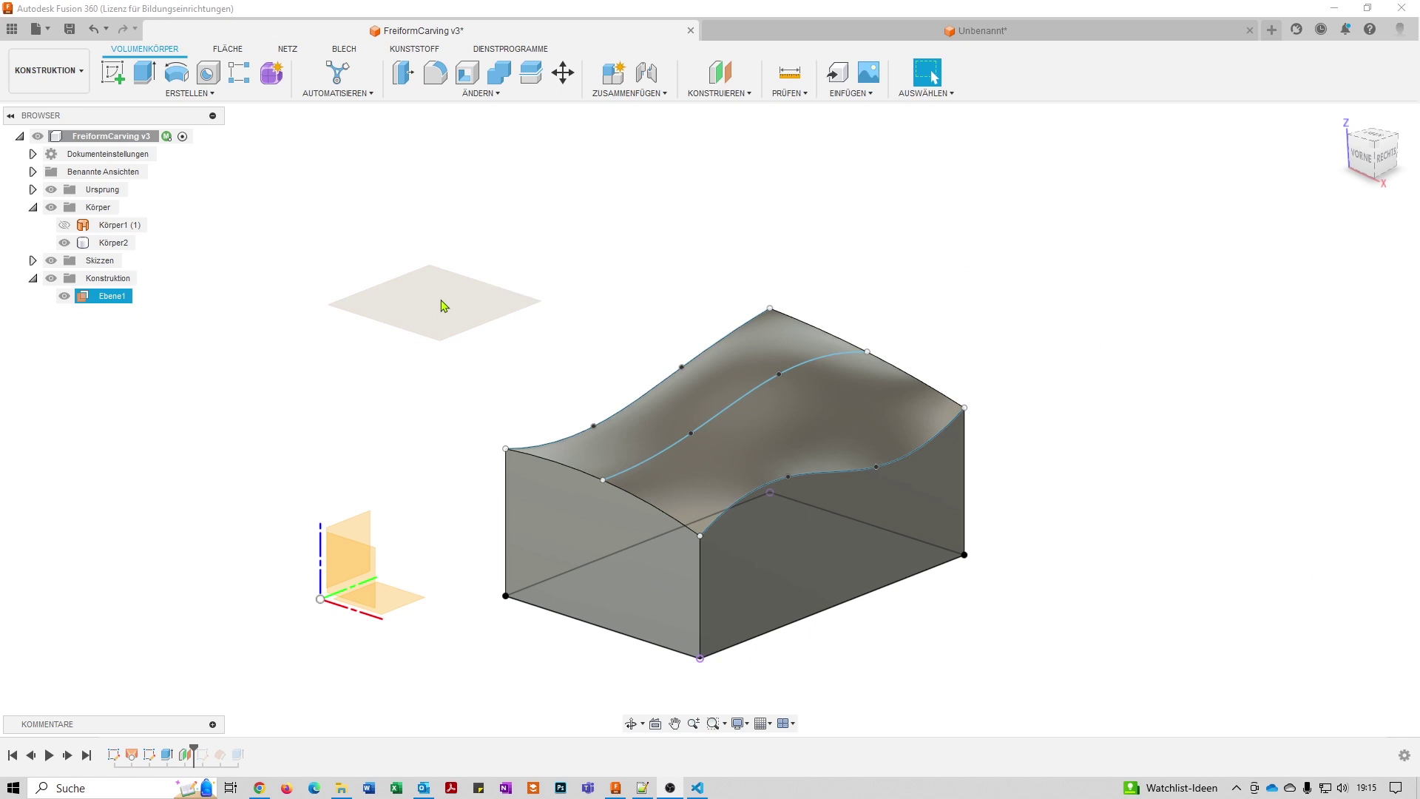
Step history to the Freiform text sketch, inspect it from an orbited view, and exit it.
key(Escape)
drag(194, 751, 211, 752)
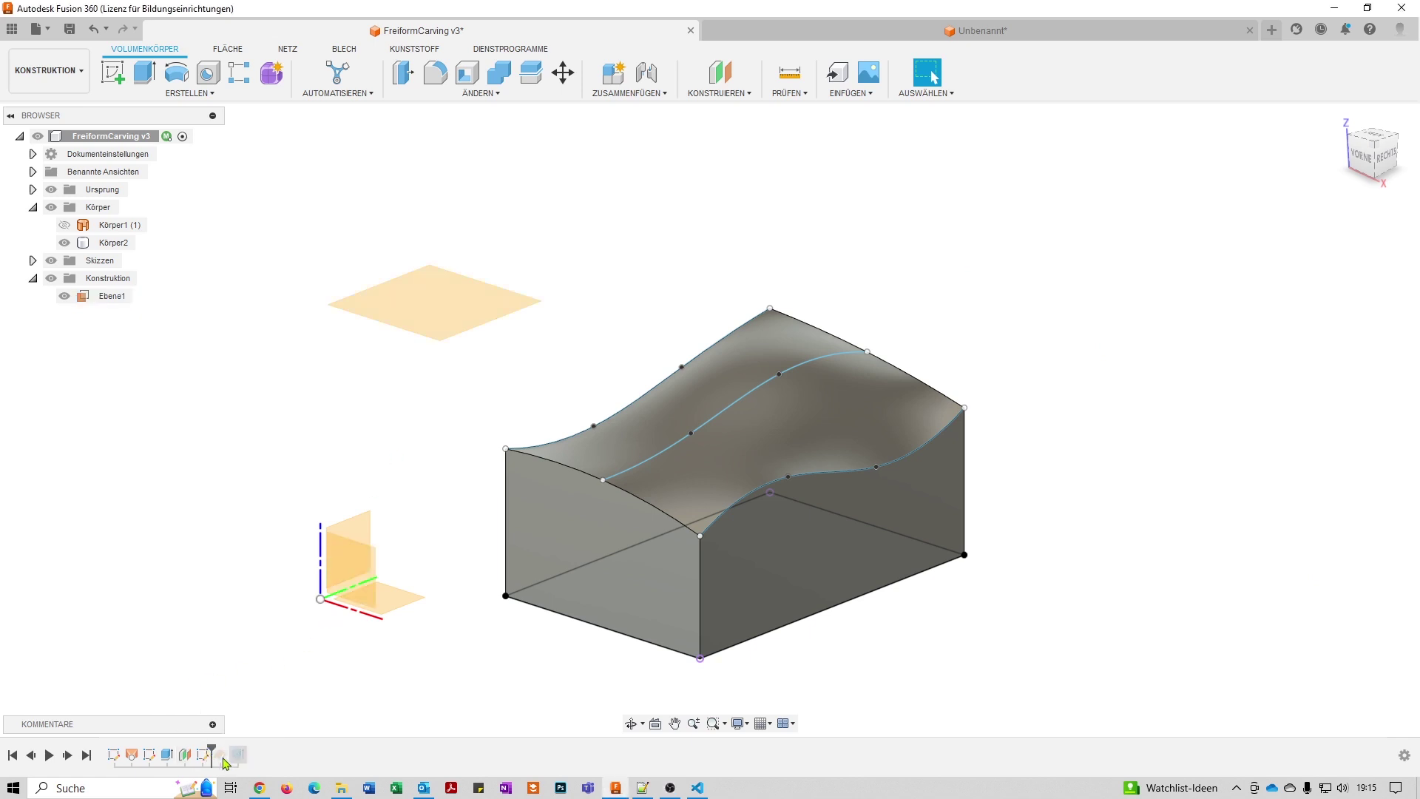
click(205, 755)
double_click(207, 757)
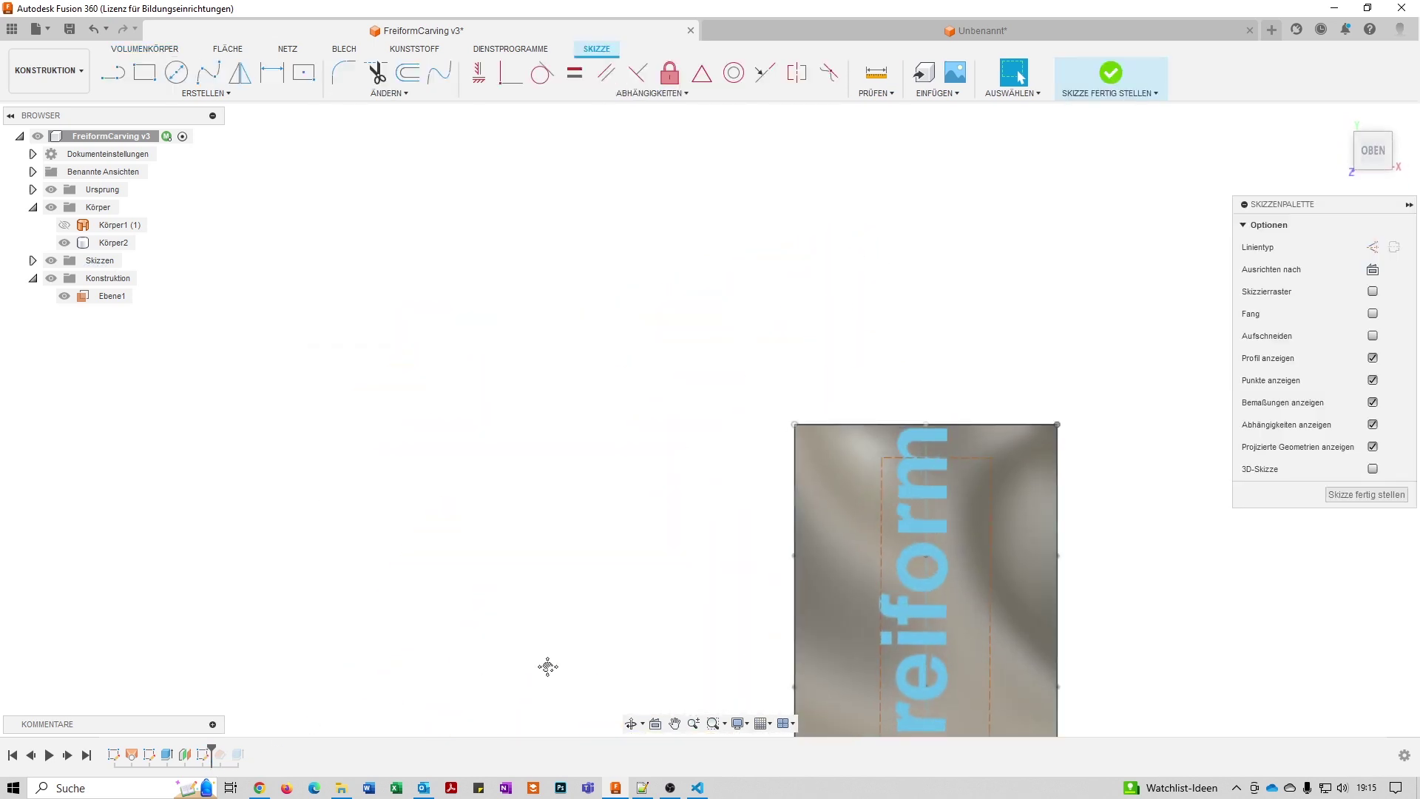
mouse_move(1109, 613)
shift+middle_down()
mouse_move(990, 501)
mouse_move(1039, 547)
shift+middle_up()
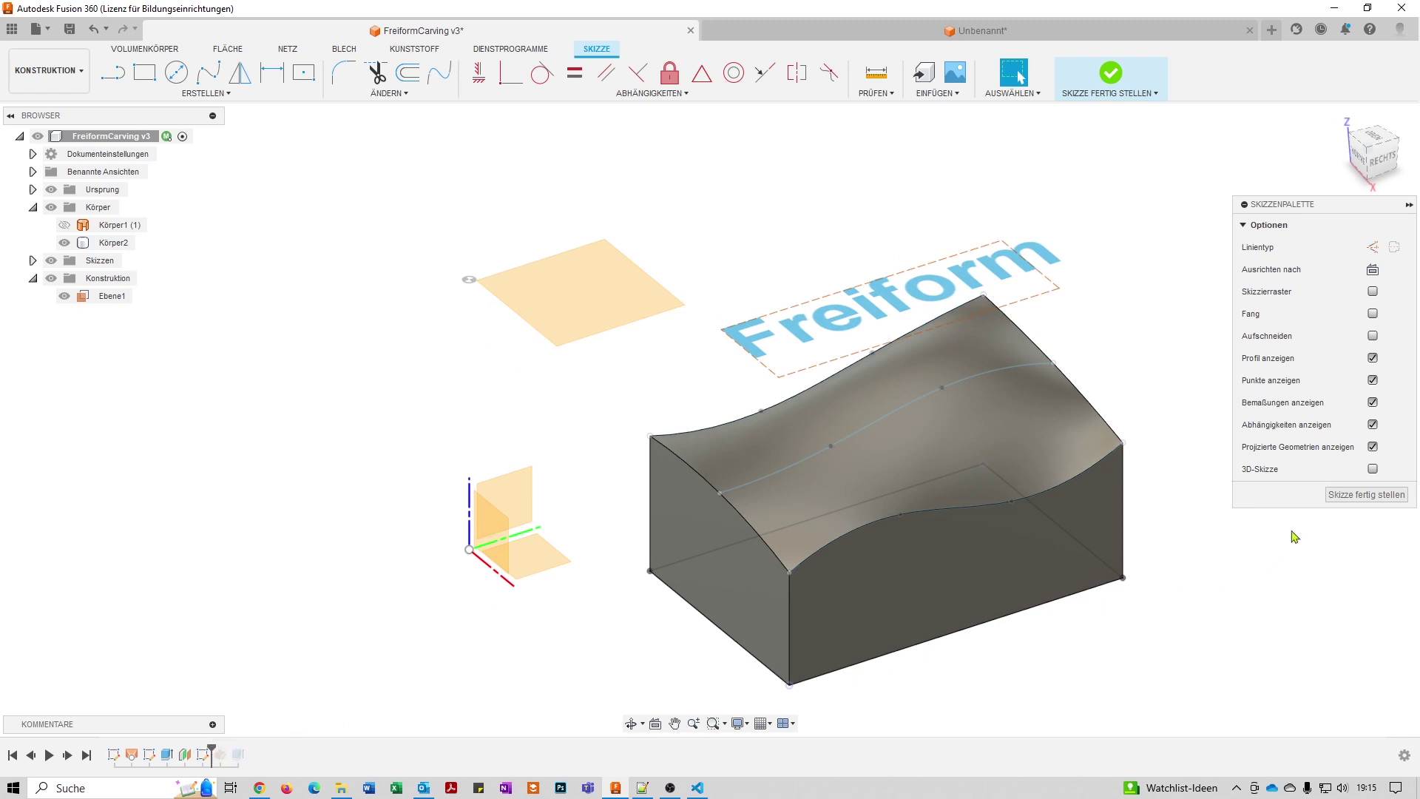
click(1340, 495)
Zoom in on the block and select its curved top face.
middle_drag(1215, 545, 1069, 485)
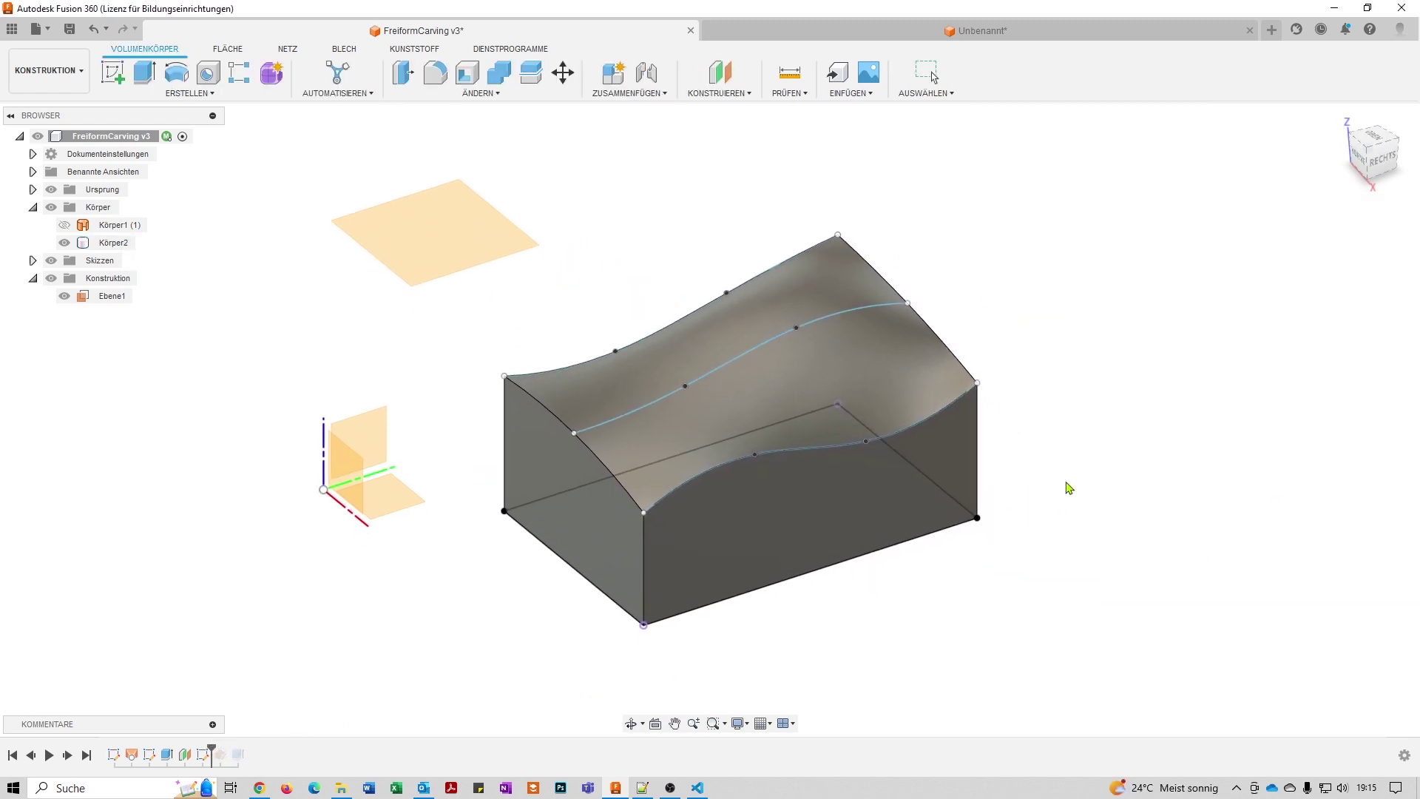
scroll(1069, 486, up, 1)
scroll(1069, 486, up, 1)
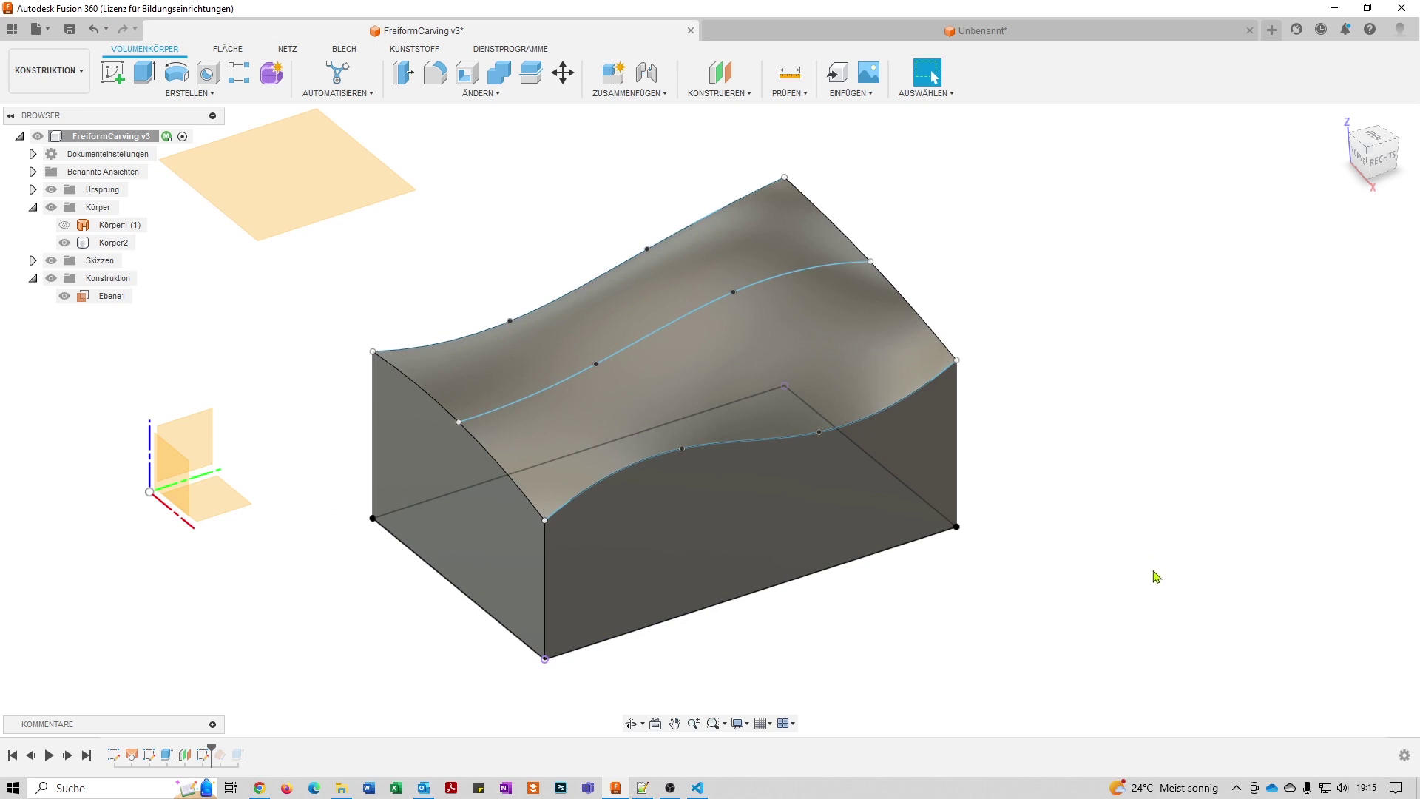
scroll(1147, 572, down, 1)
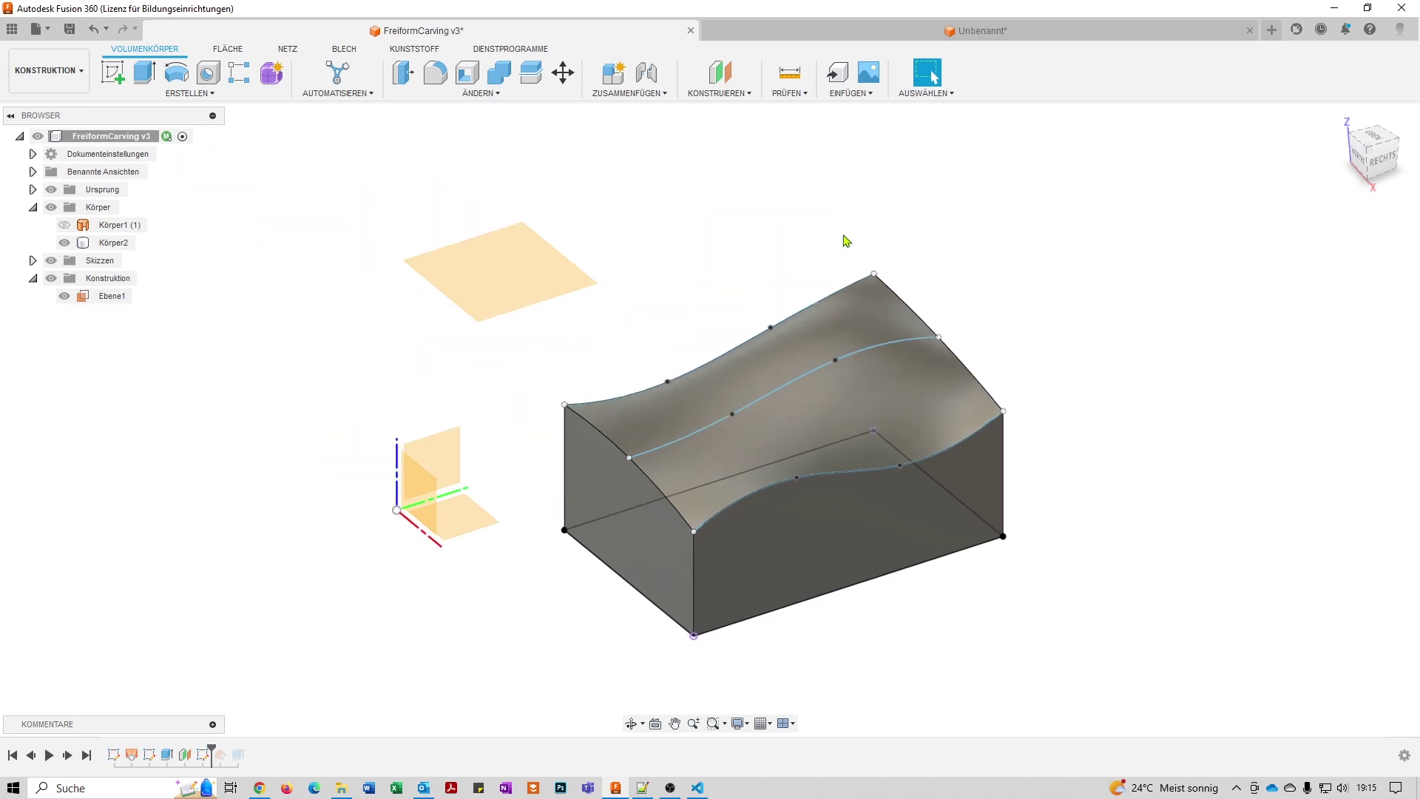
click(822, 327)
Roll history to the end and review the −1 mm Flächenversatz1 offset unchanged.
drag(210, 749, 226, 753)
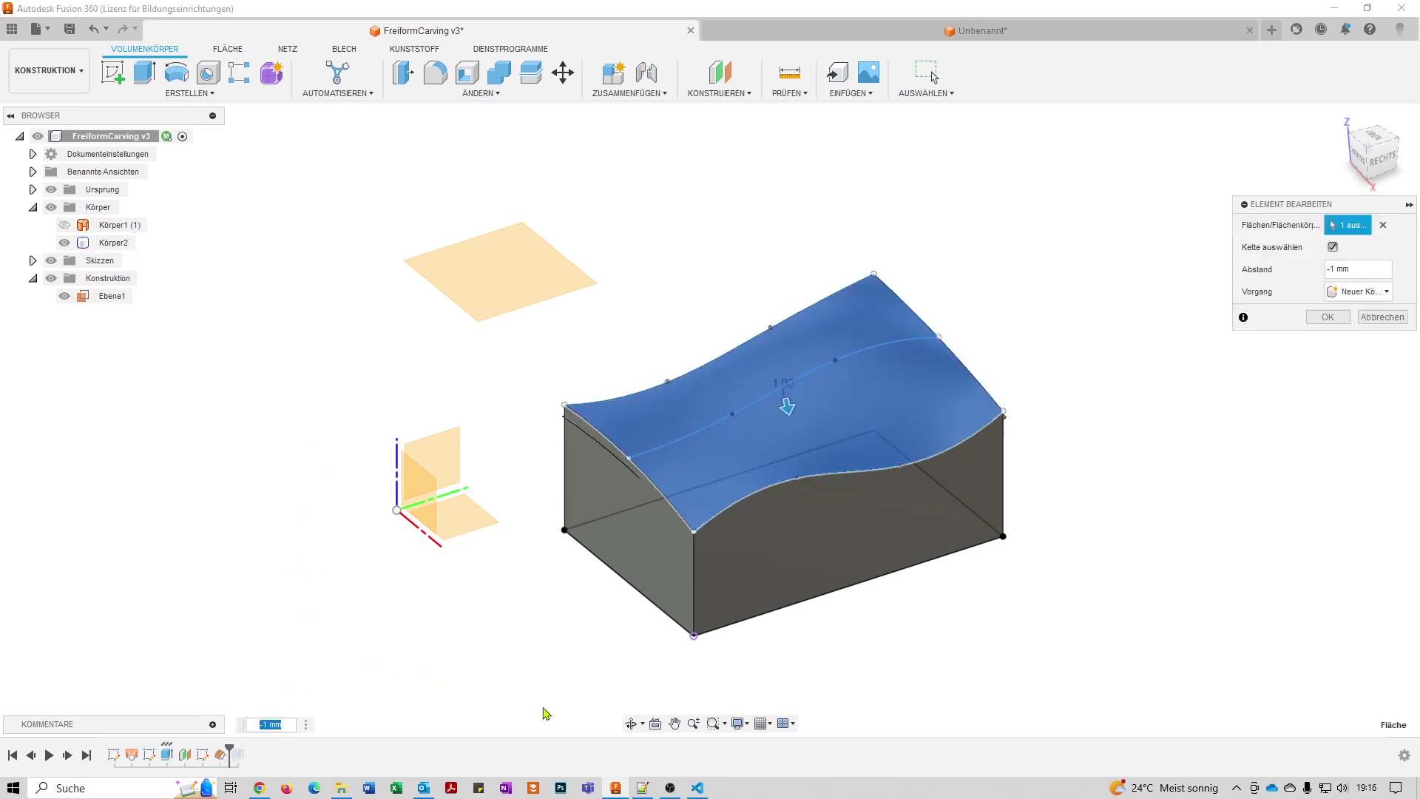
shift+middle_drag(1277, 523, 1138, 488)
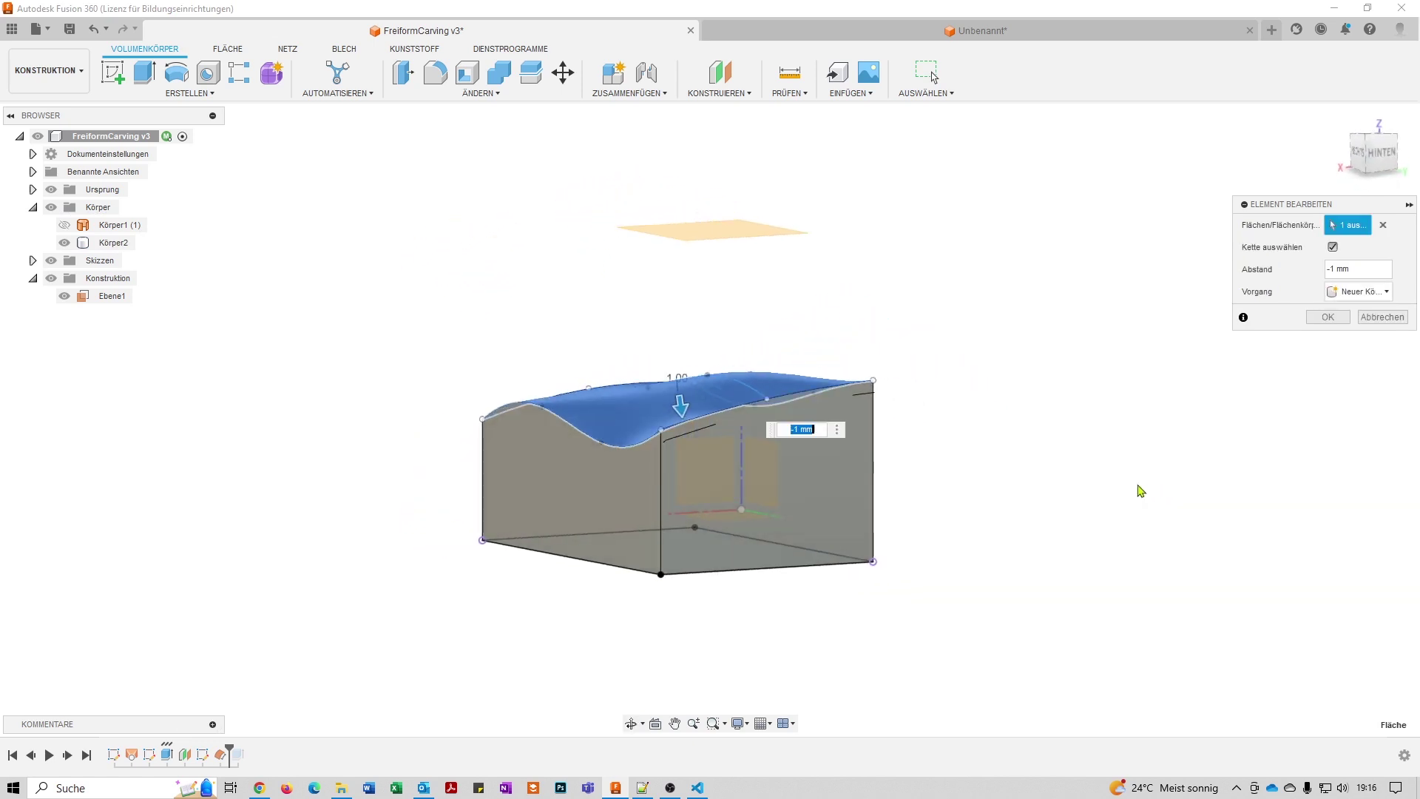
shift+middle_drag(1002, 406, 1068, 405)
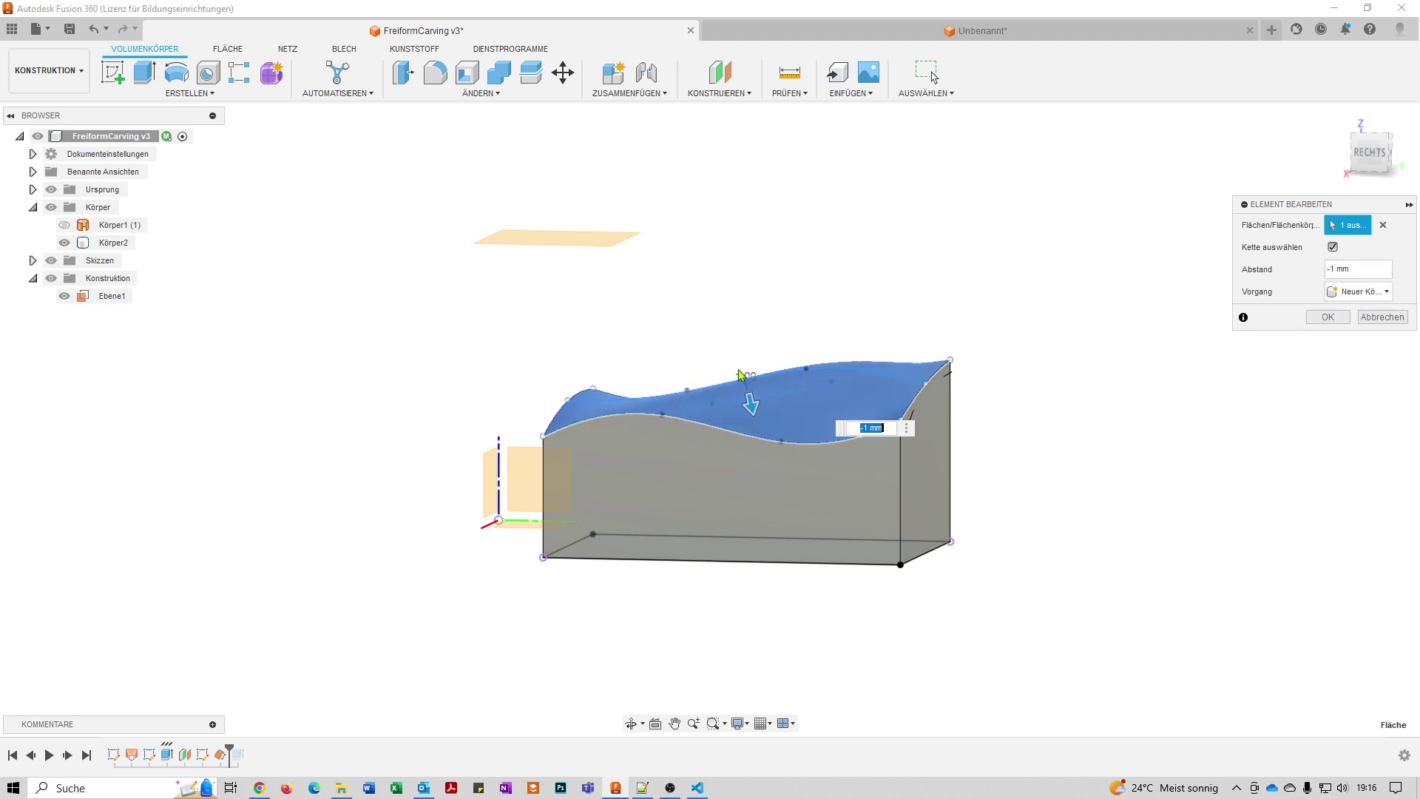
mouse_move(1027, 412)
shift+middle_down()
mouse_move(1087, 446)
mouse_move(1165, 444)
shift+middle_up()
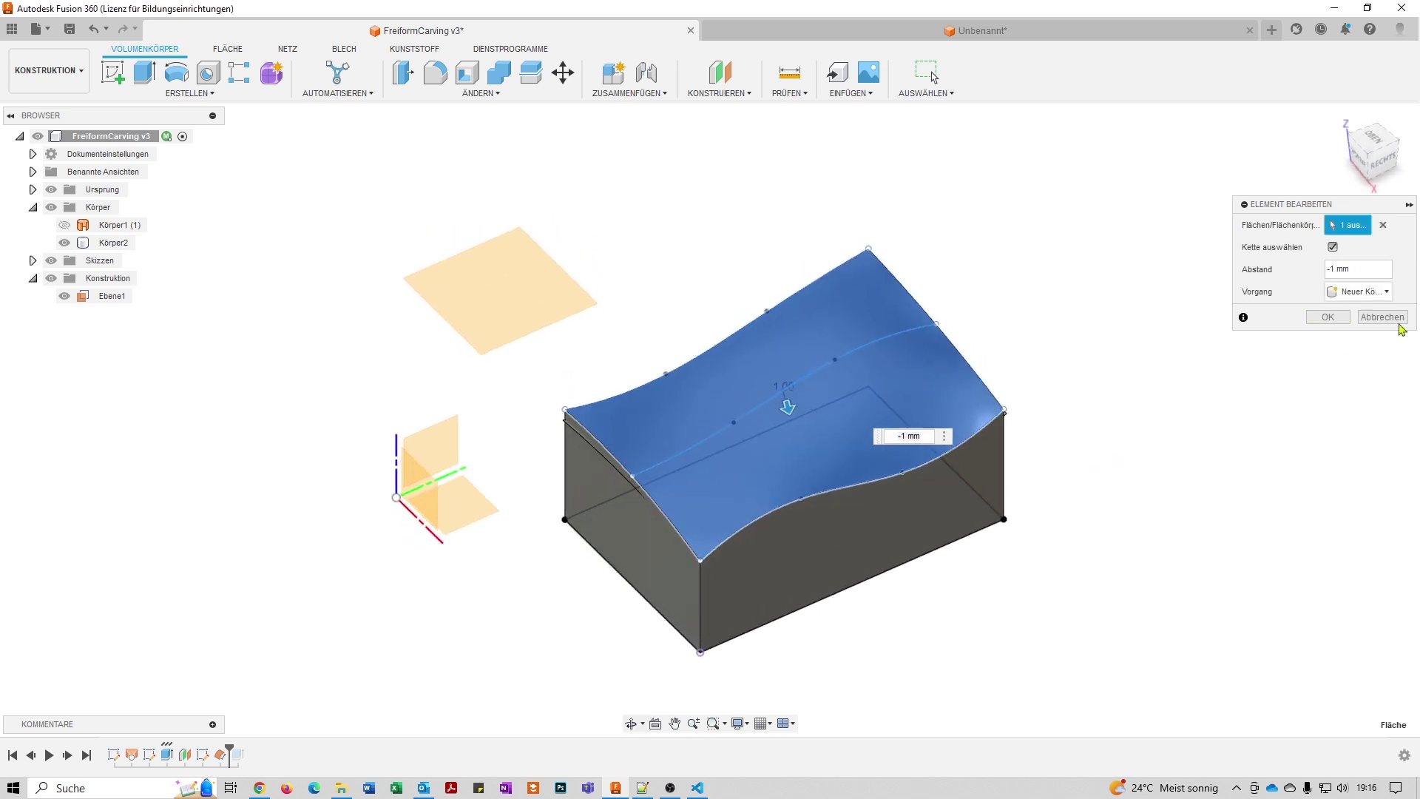
click(1382, 318)
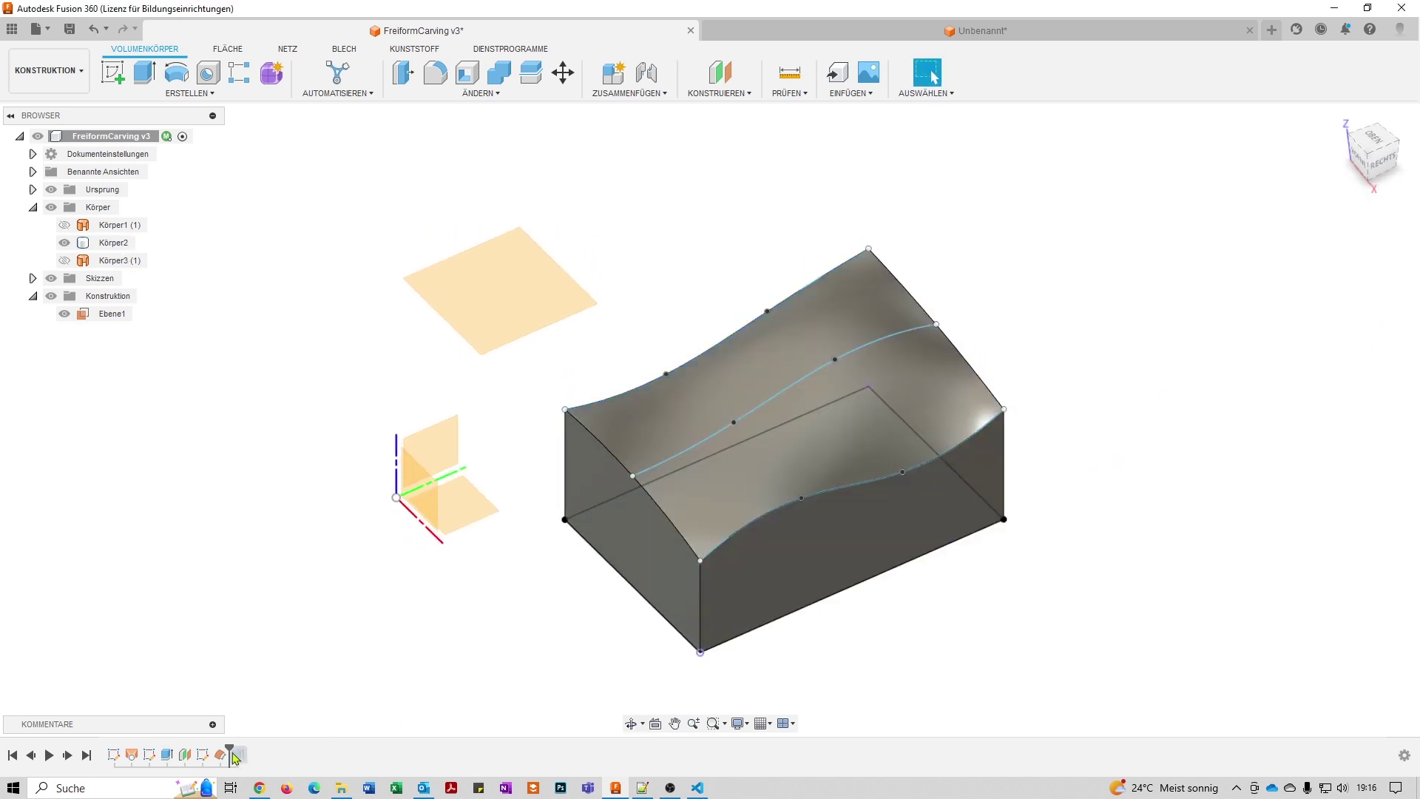
click(220, 754)
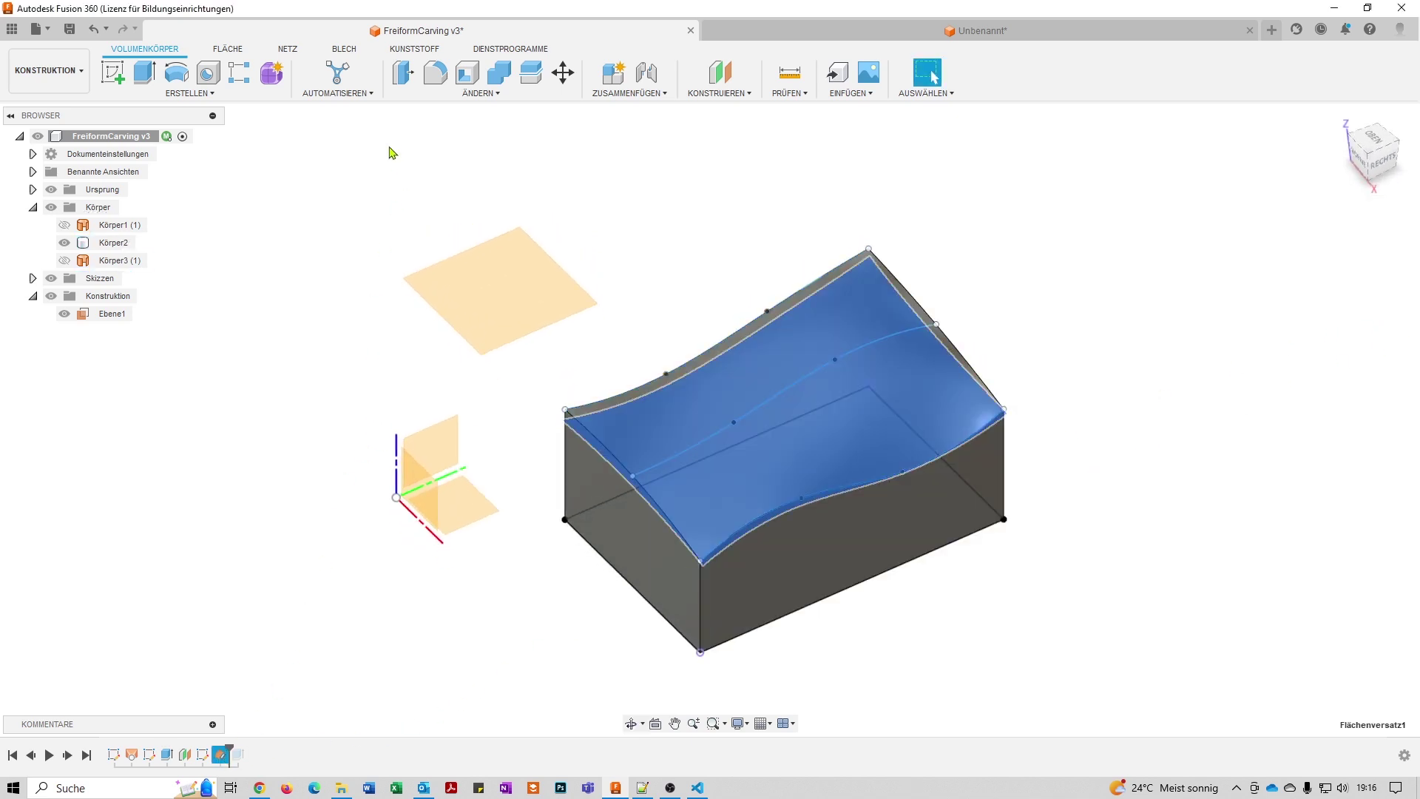
Switch to the FLÄCHE surface tools, browse the ERSTELLEN list, and orbit the block.
click(229, 48)
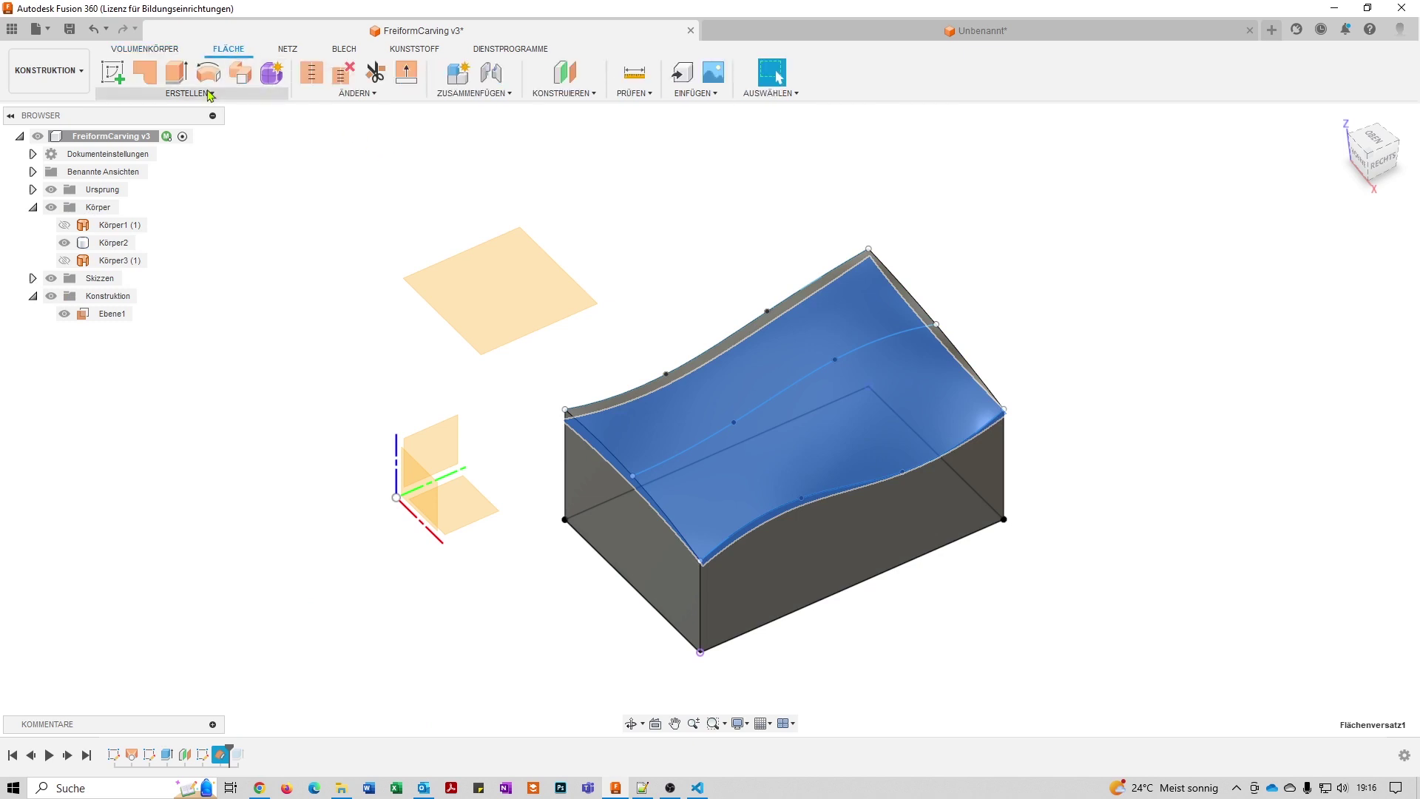
click(210, 93)
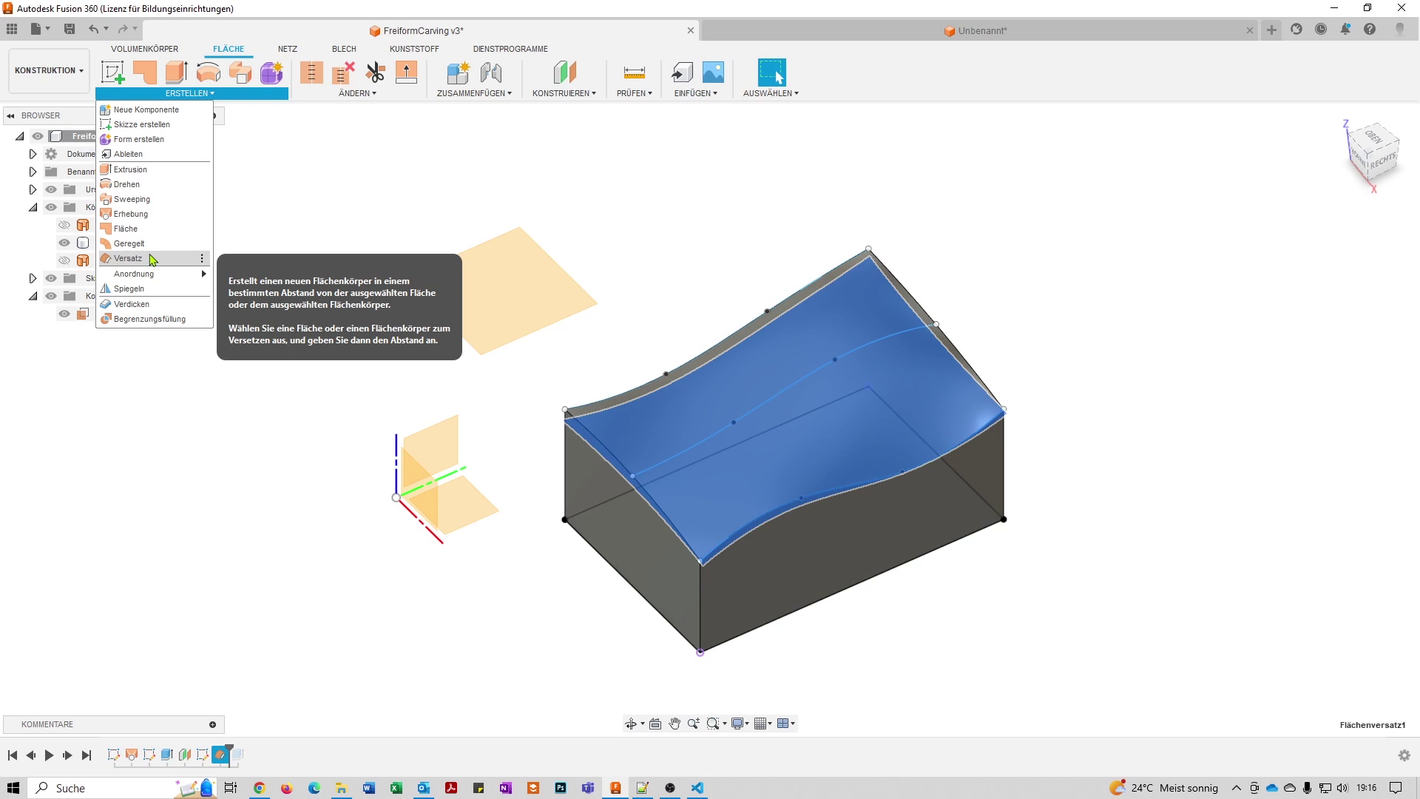
click(1143, 378)
mouse_move(1143, 379)
shift+middle_down()
mouse_move(1181, 402)
mouse_move(1163, 378)
shift+middle_up()
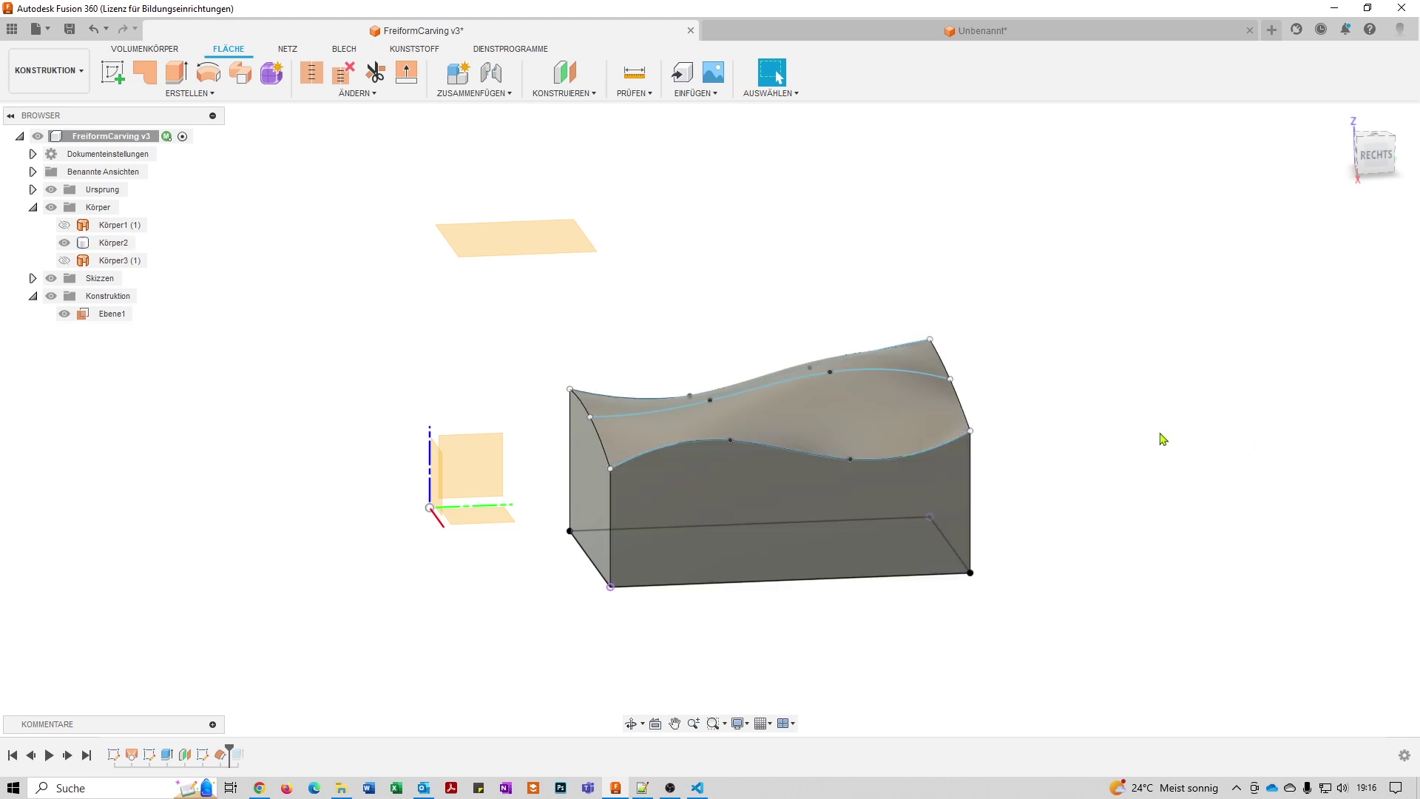
shift+middle_drag(1163, 439, 1117, 520)
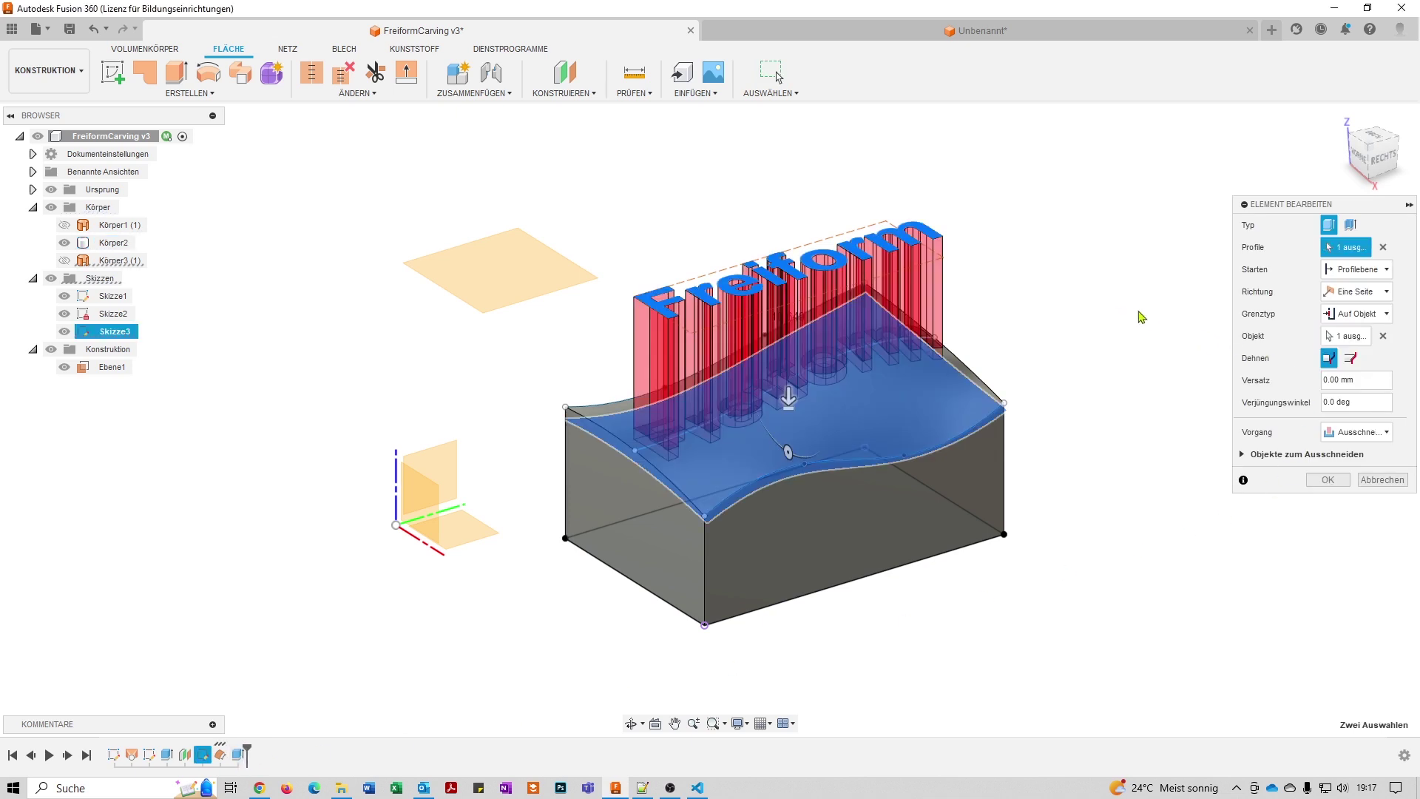
Inspect the Skizze3 Freiform cut (Auf Objekt, Ausschneiden) from several angles, then cancel the edit.
mouse_move(1142, 316)
shift+middle_down()
mouse_move(1123, 298)
mouse_move(1112, 326)
mouse_move(1116, 301)
mouse_move(1087, 287)
mouse_move(1101, 265)
mouse_move(1025, 268)
shift+middle_up()
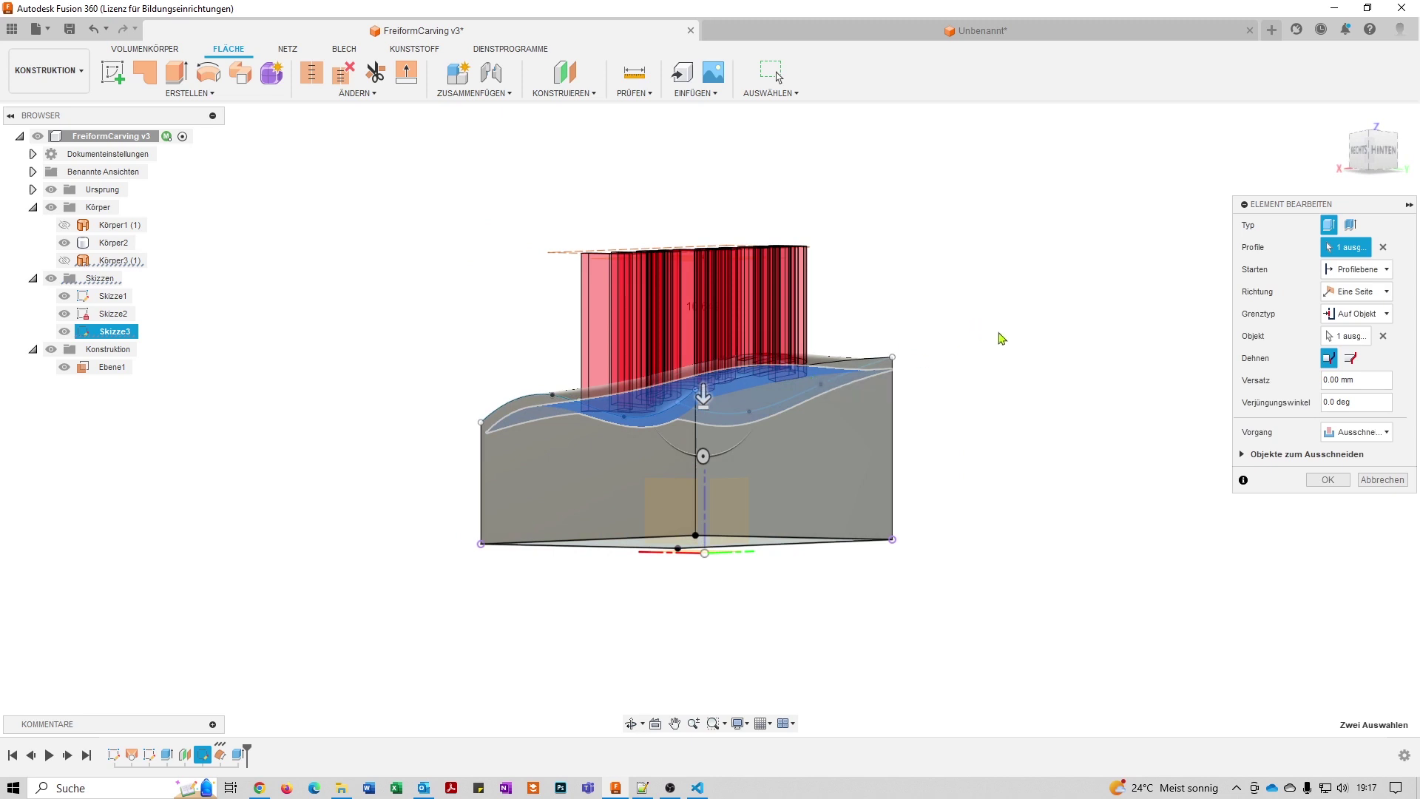
mouse_move(1000, 338)
shift+middle_down()
mouse_move(1018, 323)
mouse_move(1071, 358)
mouse_move(1069, 404)
shift+middle_up()
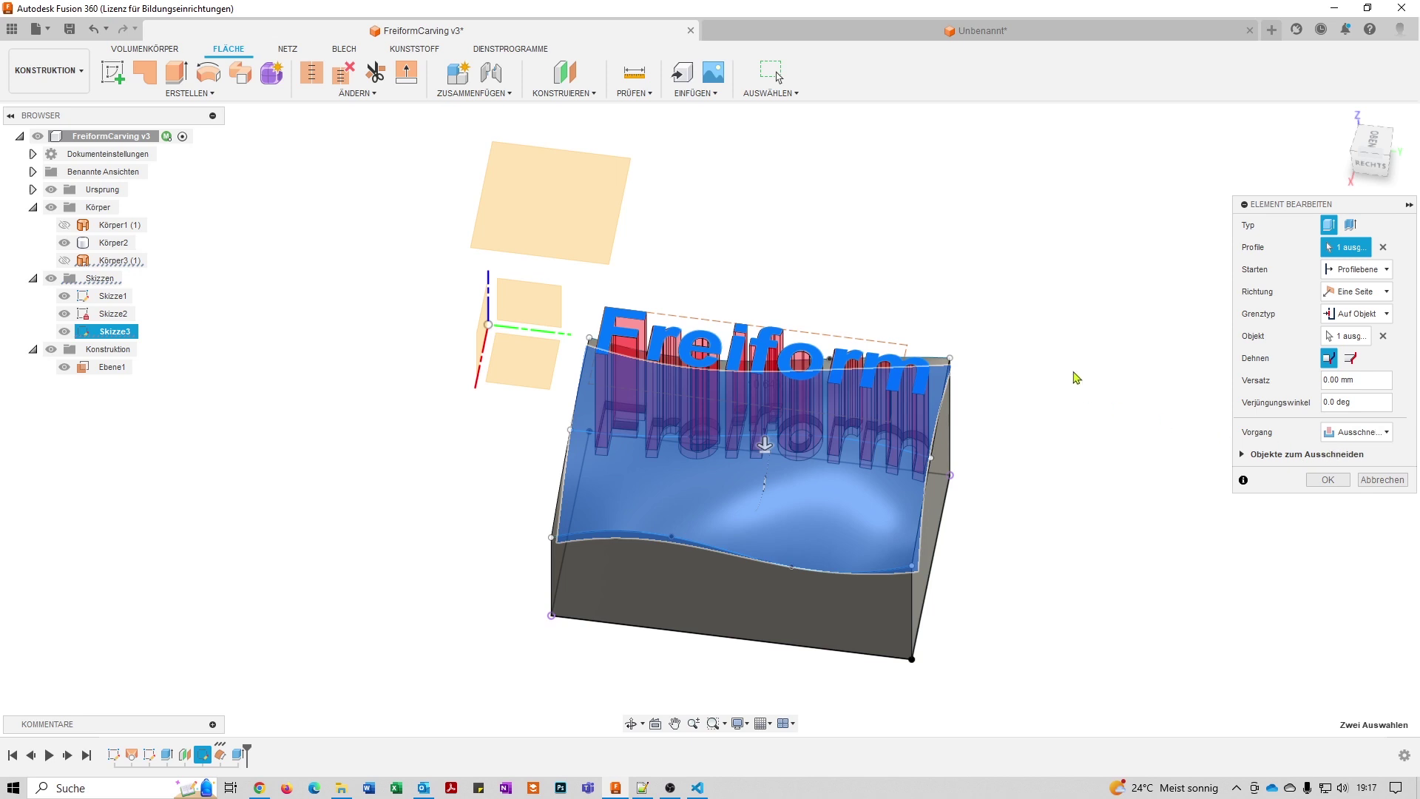
shift+middle_drag(1100, 419, 1052, 368)
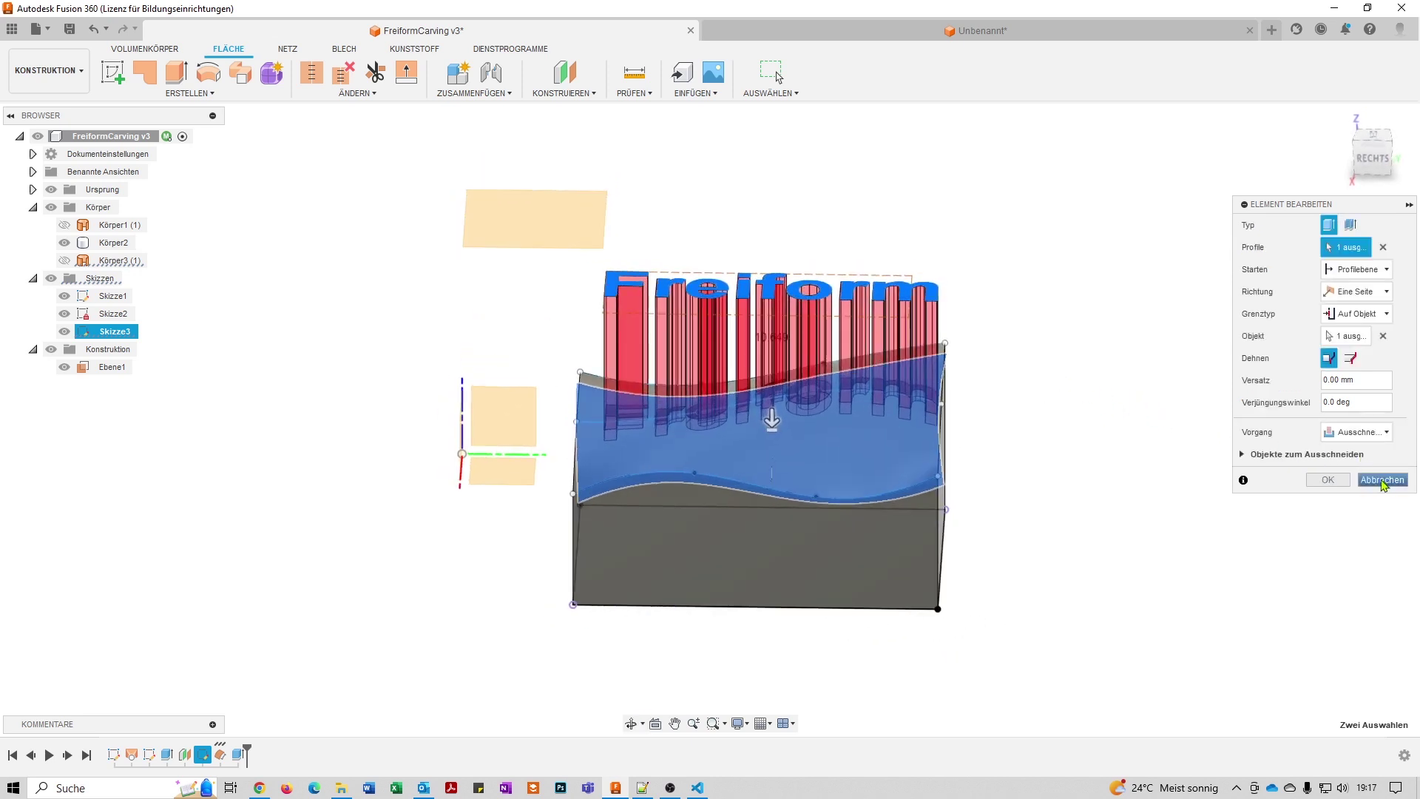
click(1382, 480)
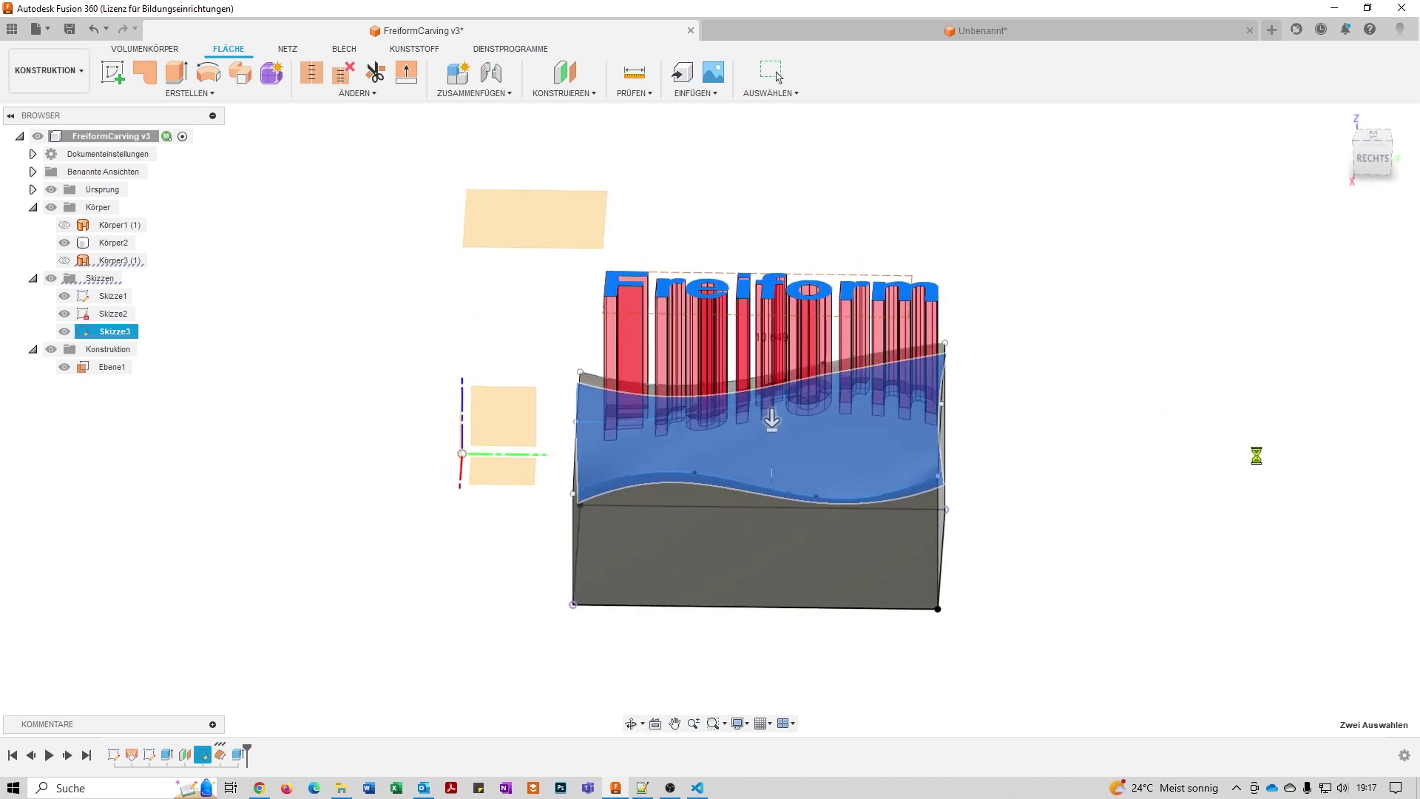
mouse_move(1021, 431)
shift+middle_down()
mouse_move(1071, 368)
mouse_move(1103, 371)
mouse_move(1094, 444)
mouse_move(1015, 386)
shift+middle_up()
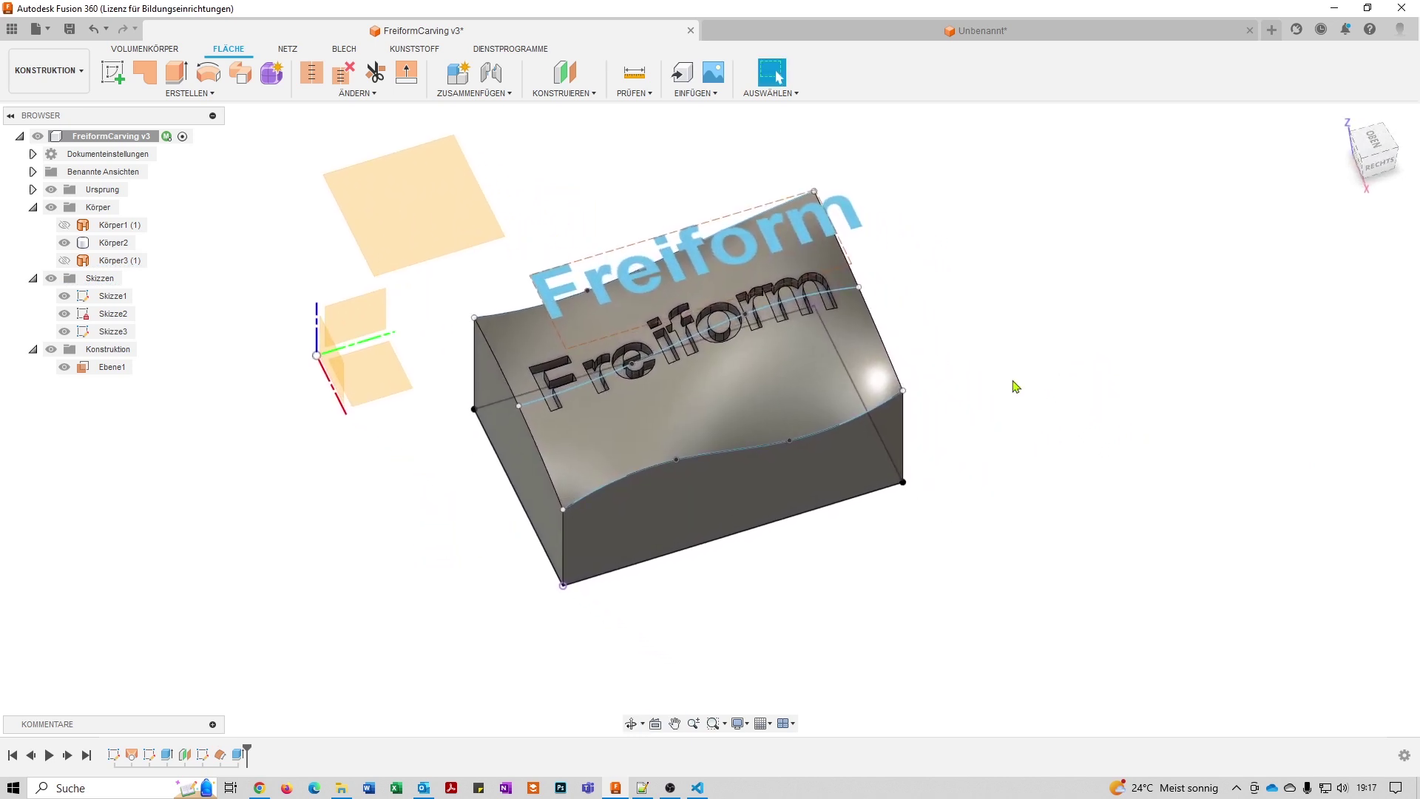
Switch to the Fertigen workspace and open the Tasche1 pocket operation's settings.
click(85, 74)
click(78, 236)
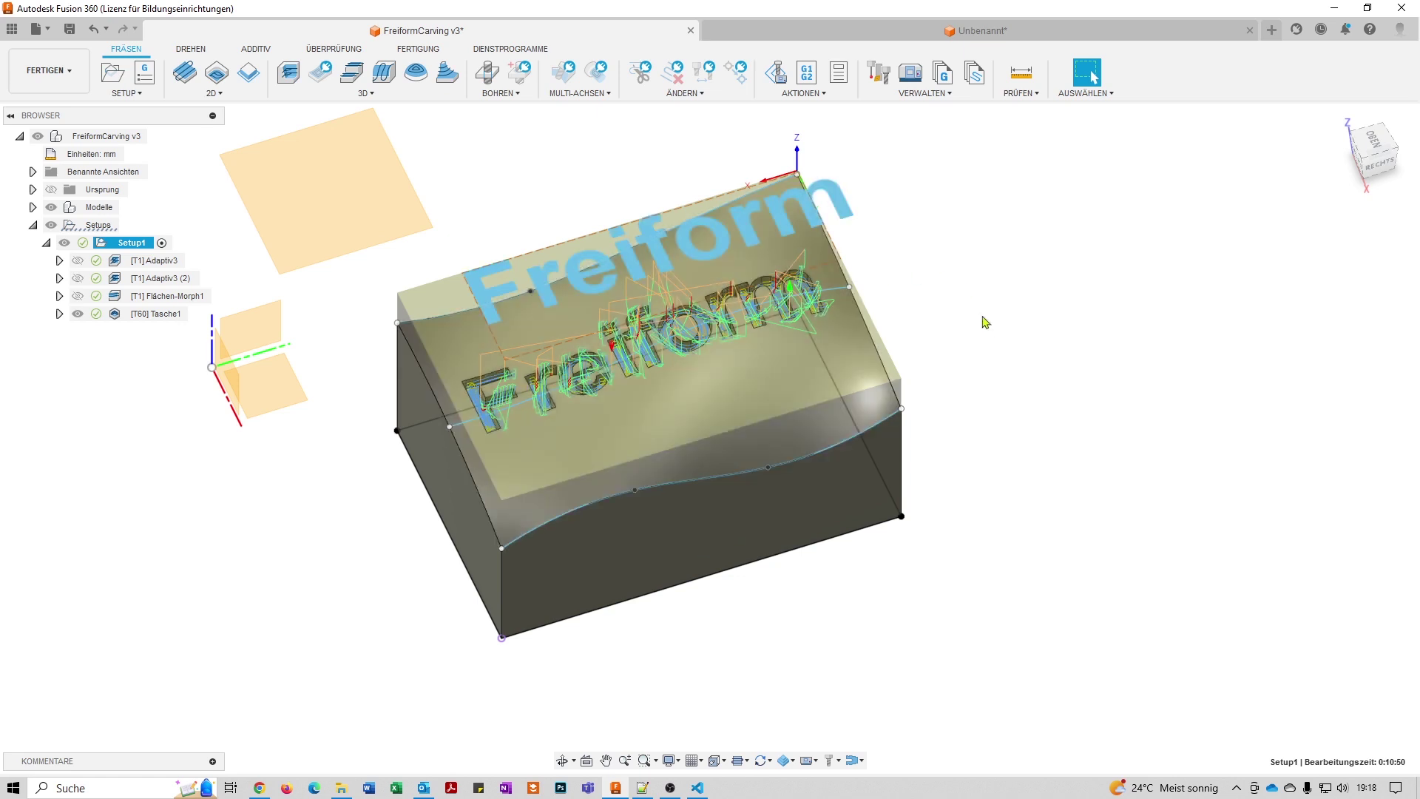
shift+middle_drag(987, 323, 997, 316)
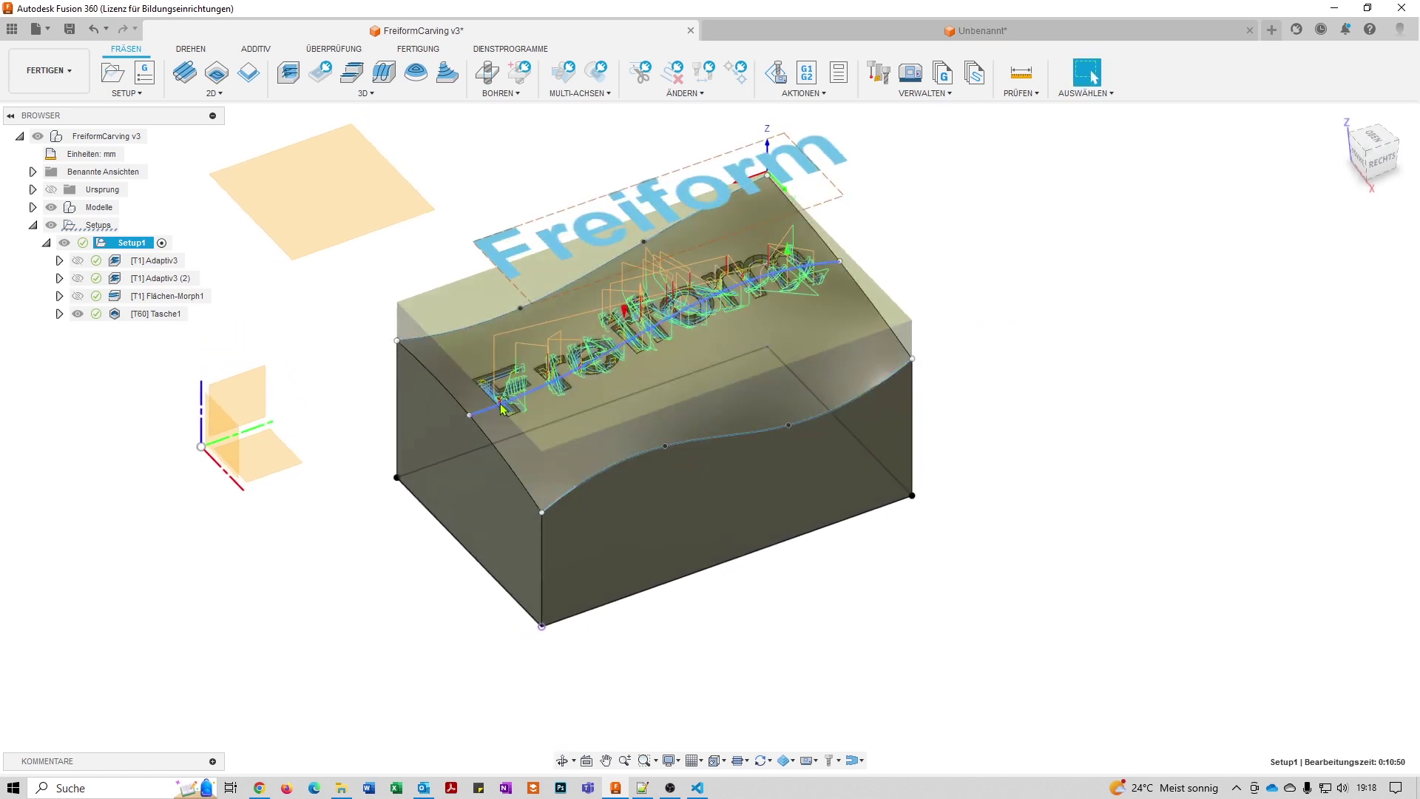
click(117, 318)
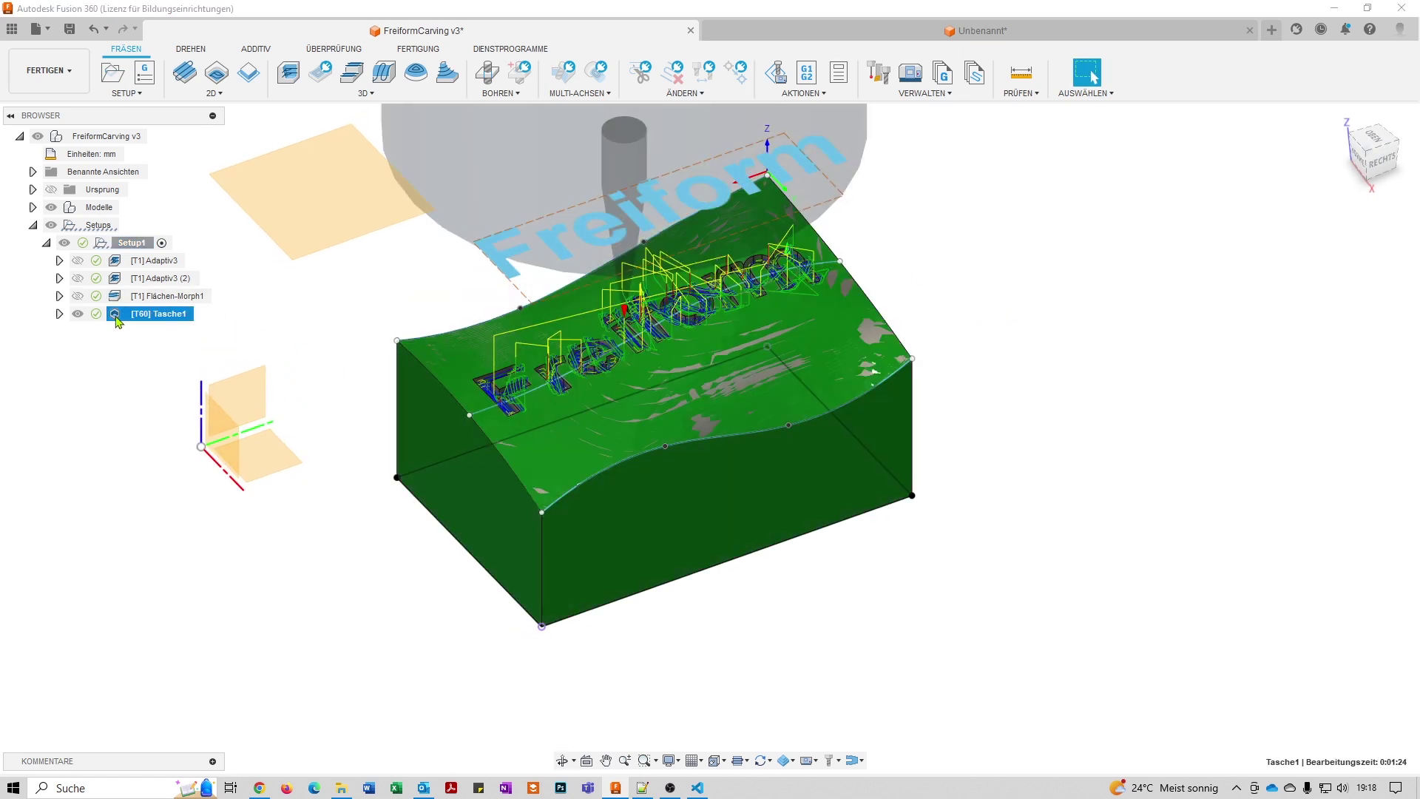
key(Escape)
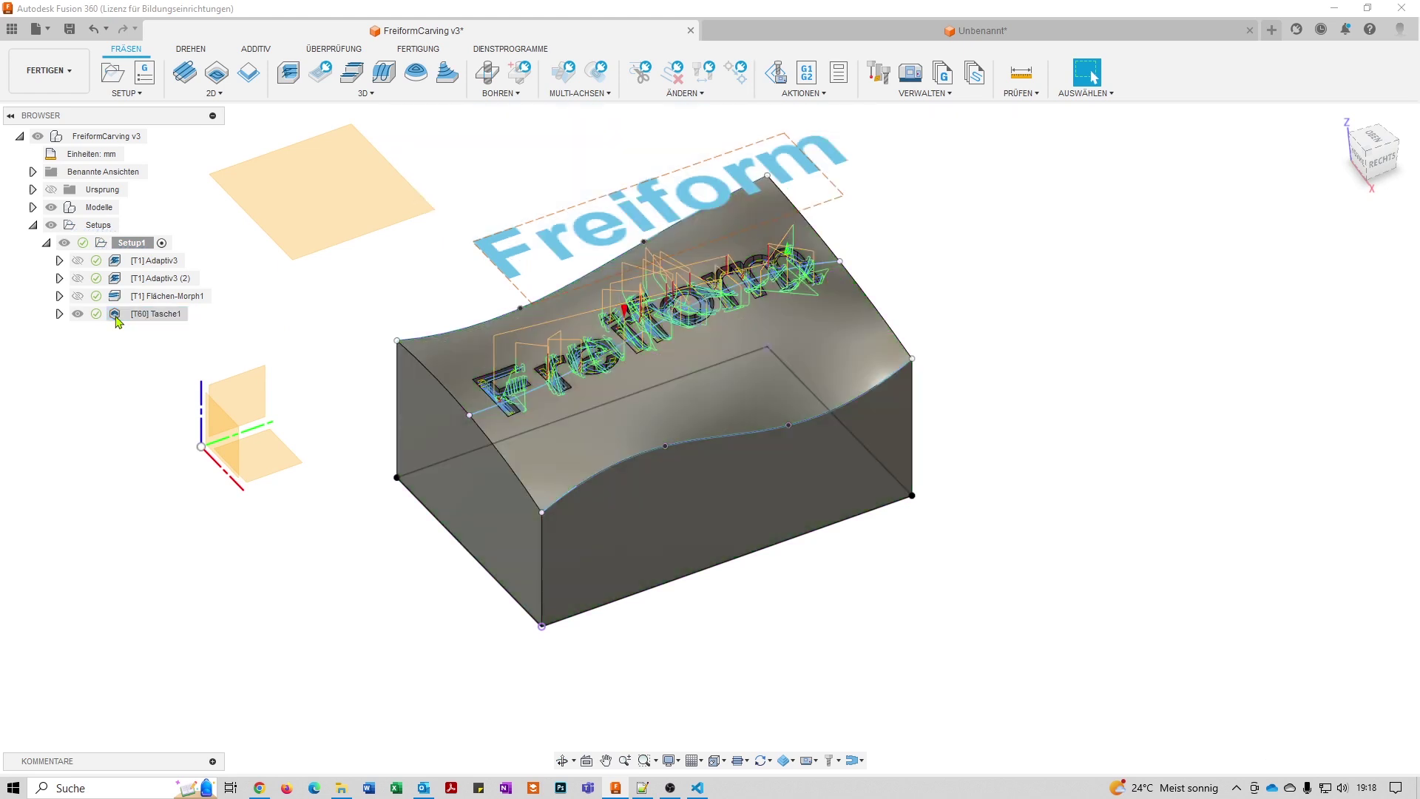
double_click(116, 317)
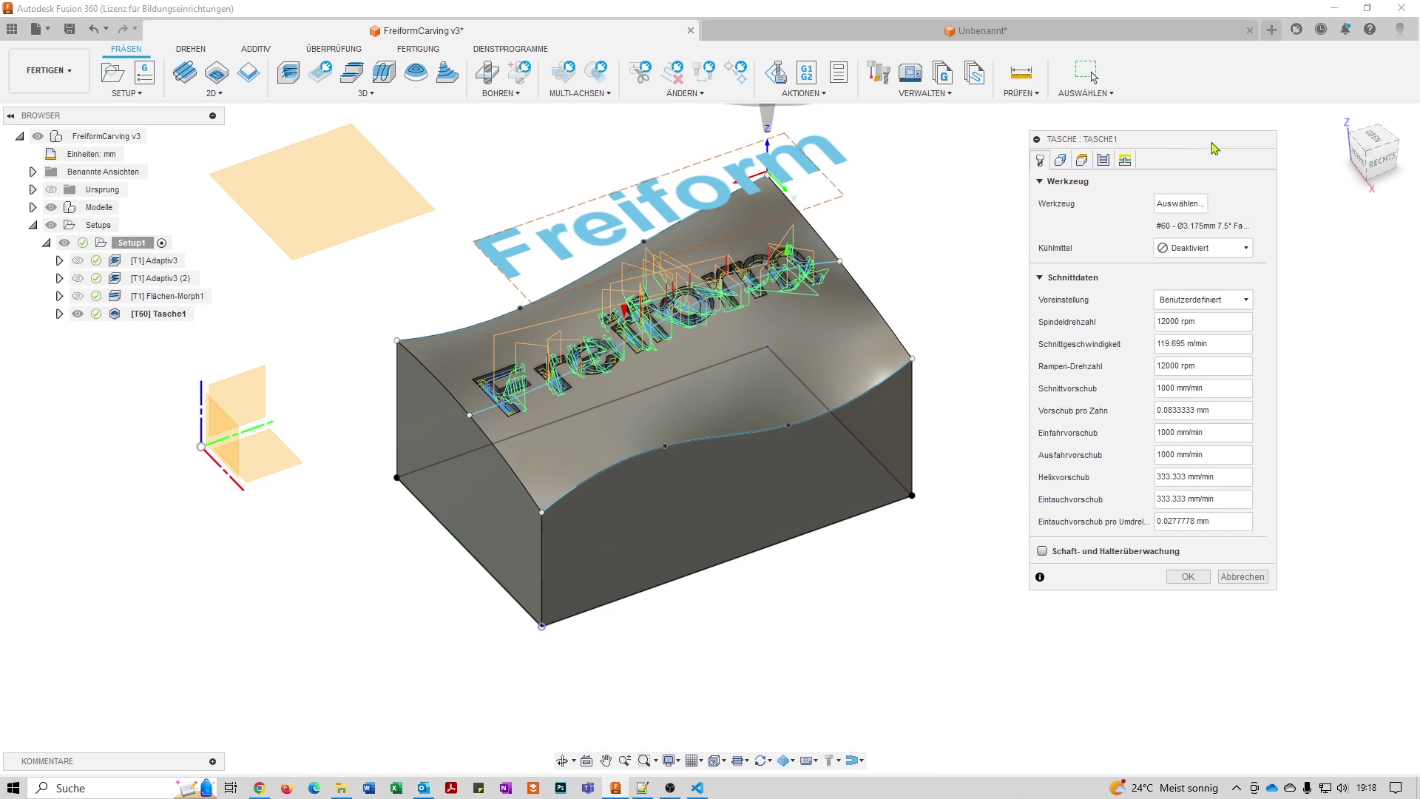
Close Tasche1 unchanged and orbit around its pocket toolpath over the stock preview.
click(1250, 586)
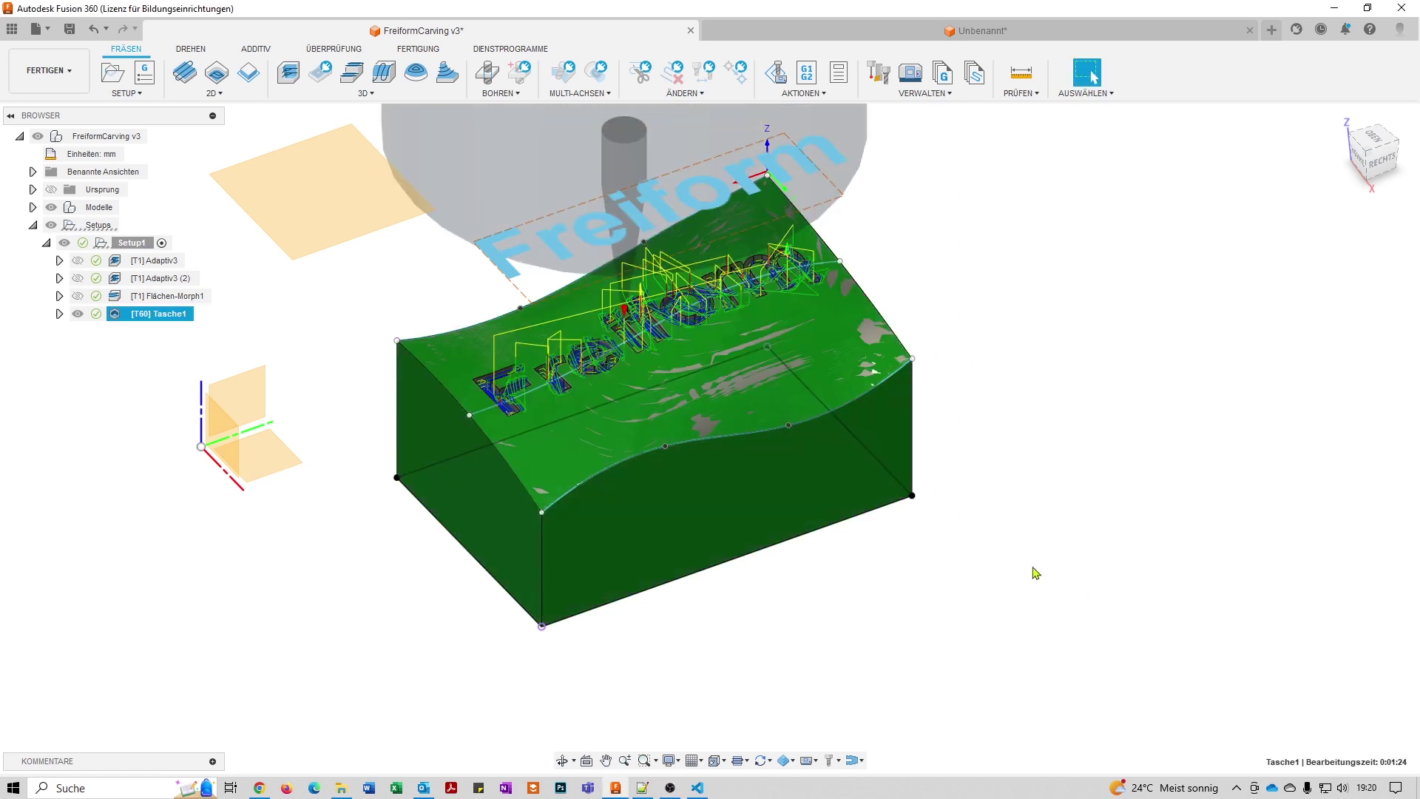
mouse_move(1024, 495)
shift+middle_down()
mouse_move(1053, 454)
mouse_move(1057, 503)
shift+middle_up()
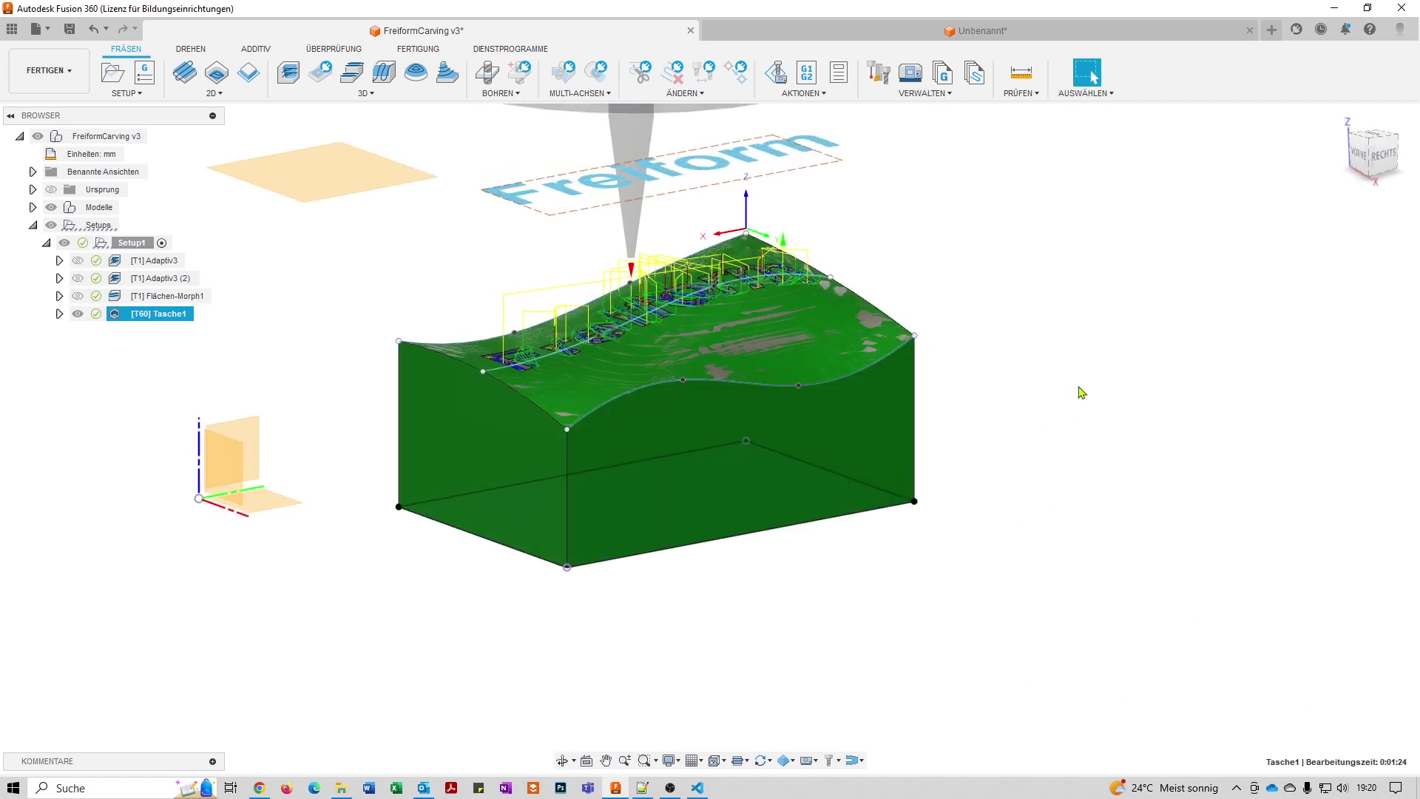
mouse_move(966, 578)
shift+middle_down()
mouse_move(1033, 567)
mouse_move(939, 574)
mouse_move(914, 544)
mouse_move(983, 557)
mouse_move(1001, 583)
mouse_move(946, 571)
mouse_move(925, 589)
mouse_move(912, 576)
mouse_move(951, 564)
mouse_move(1007, 593)
mouse_move(944, 592)
shift+middle_up()
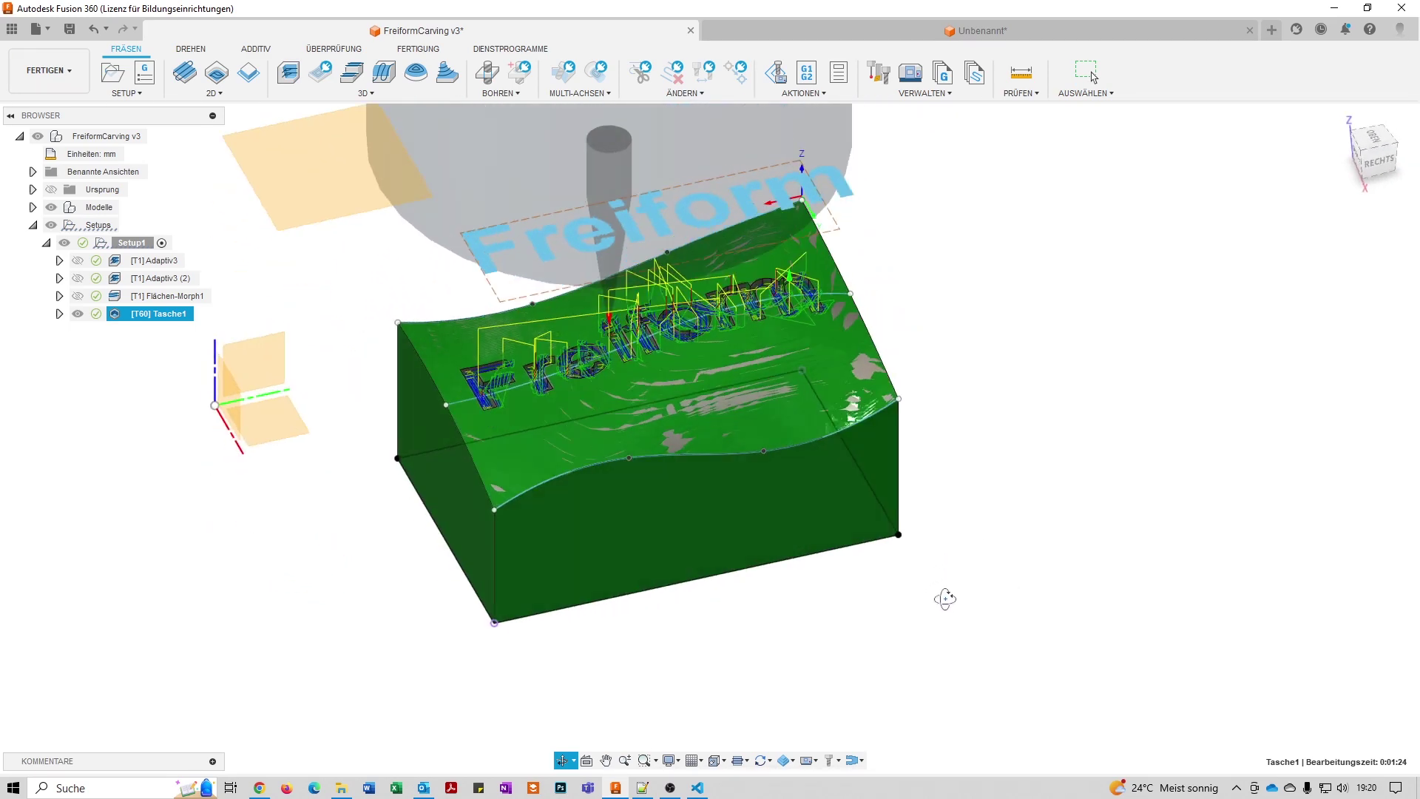